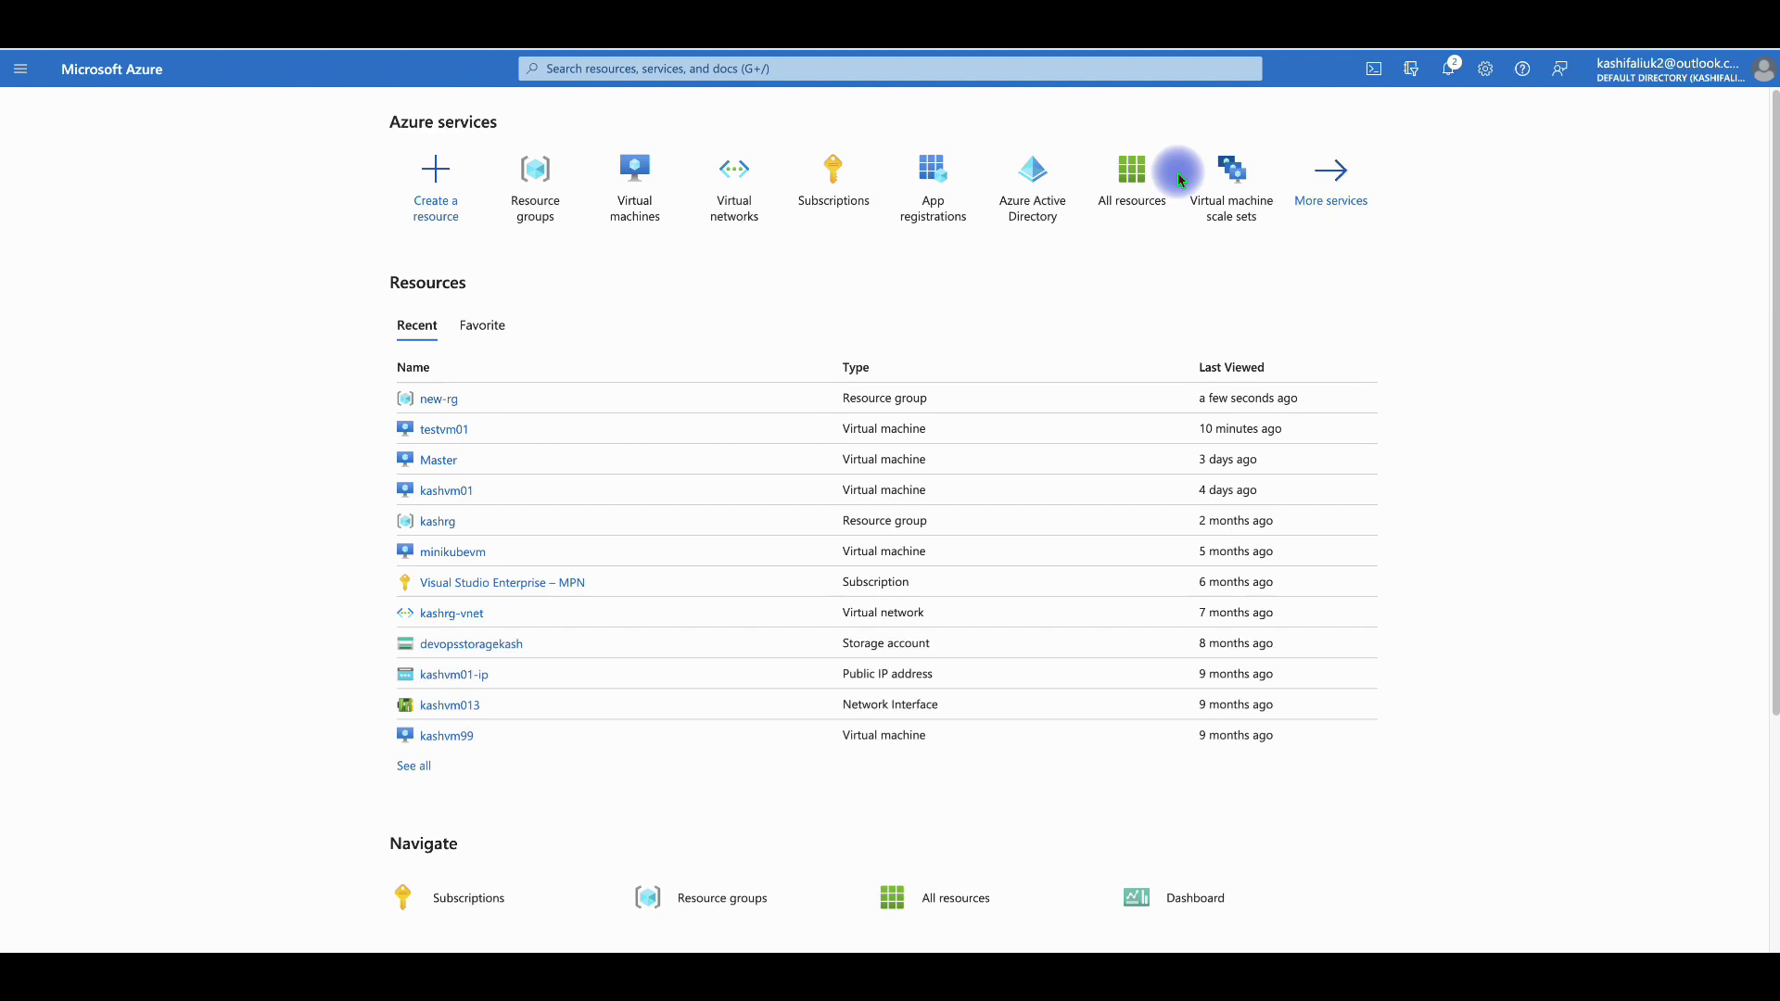
- Review the portal's recent notifications and close them
click(1452, 70)
click(1403, 222)
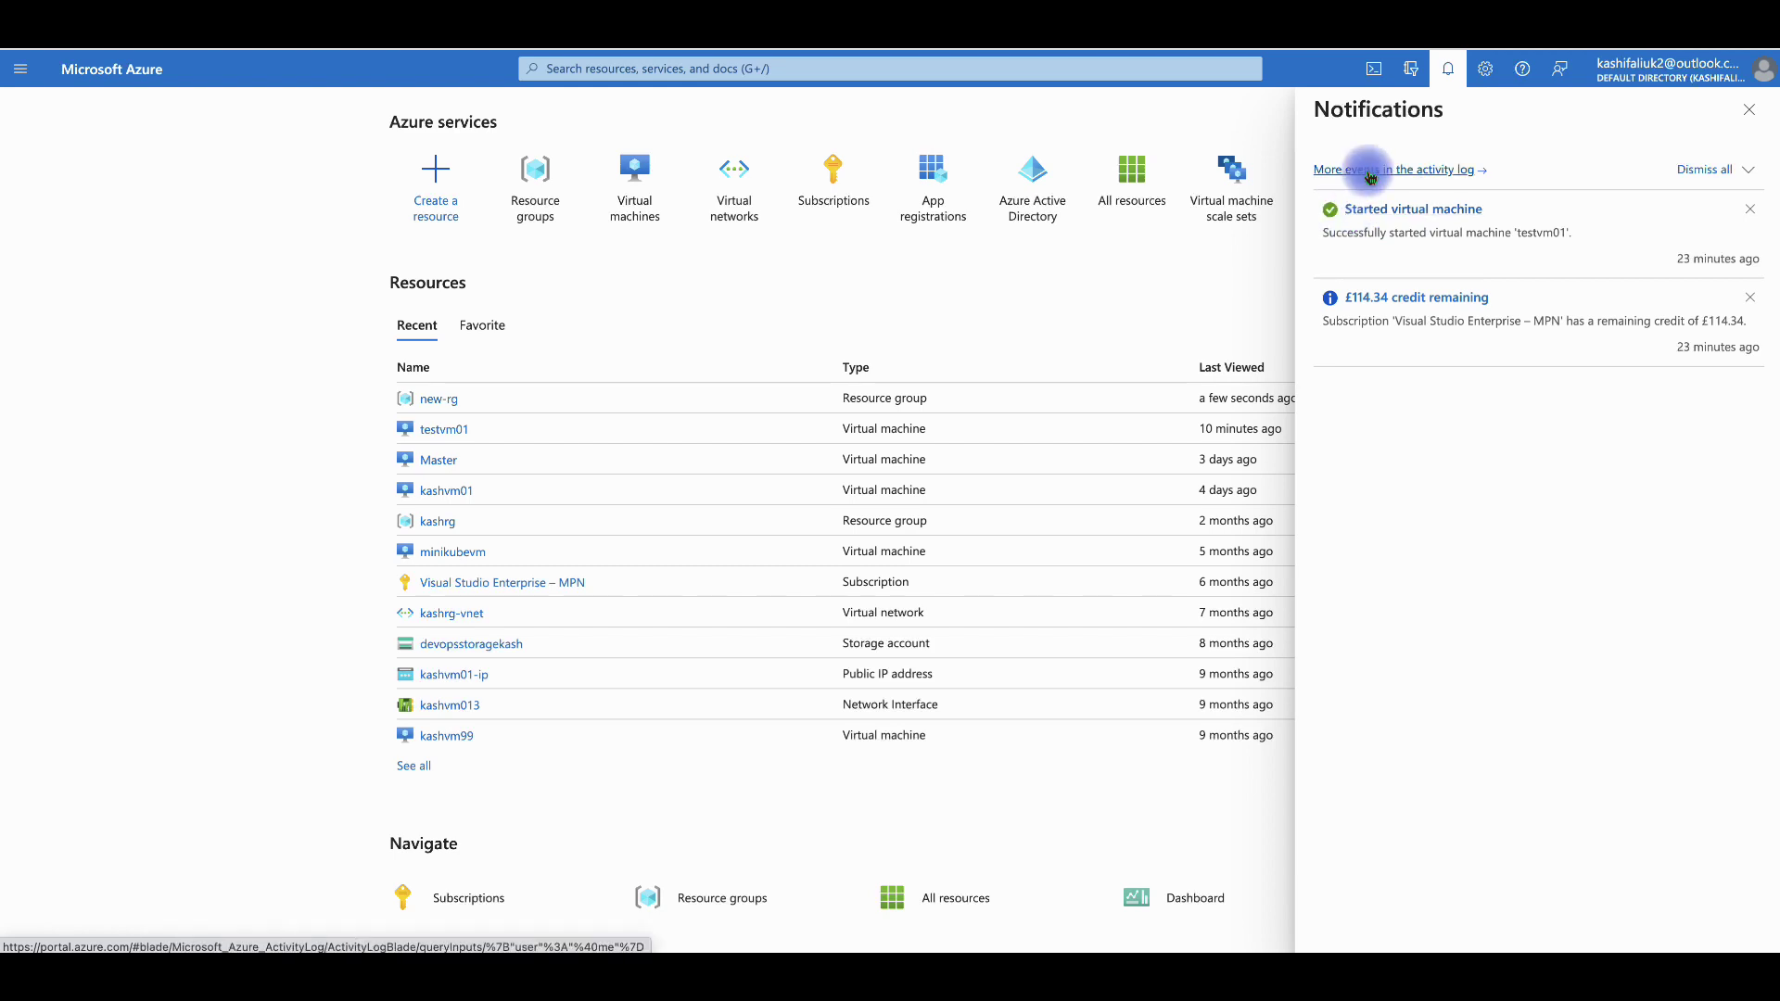
click(1746, 109)
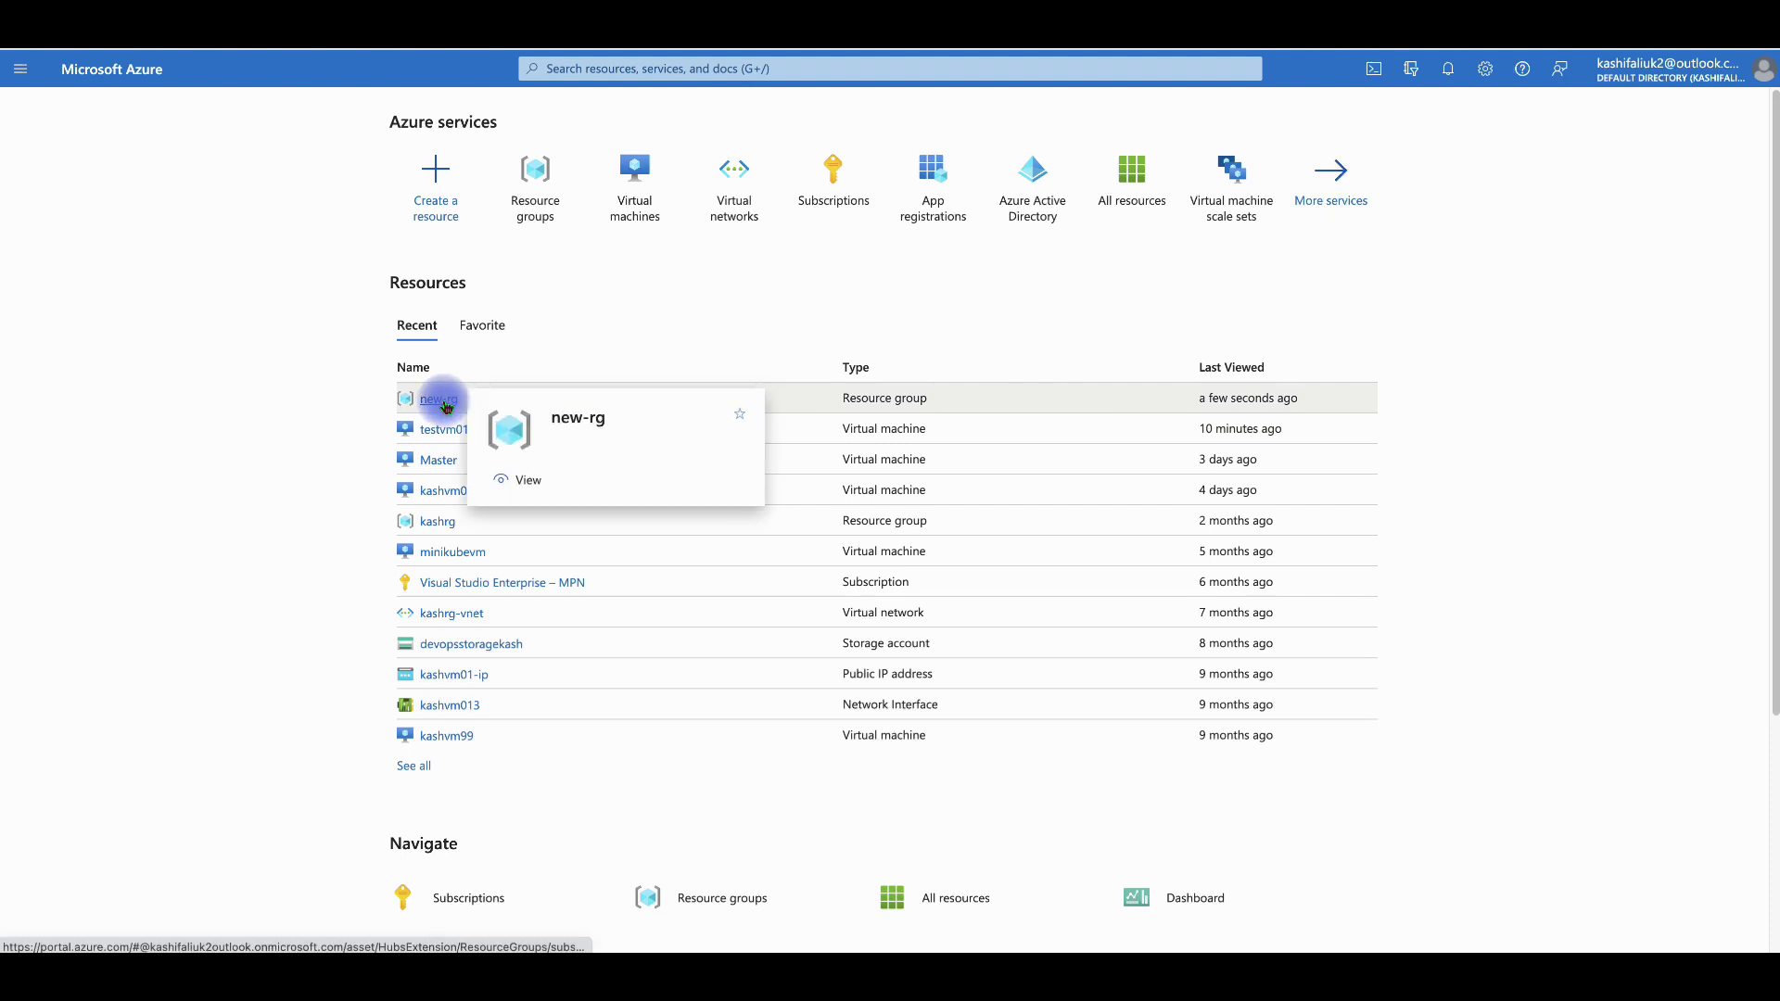
- View the resource group new-rg and its virtual machine testvm01, and return to the portal home page
click(444, 403)
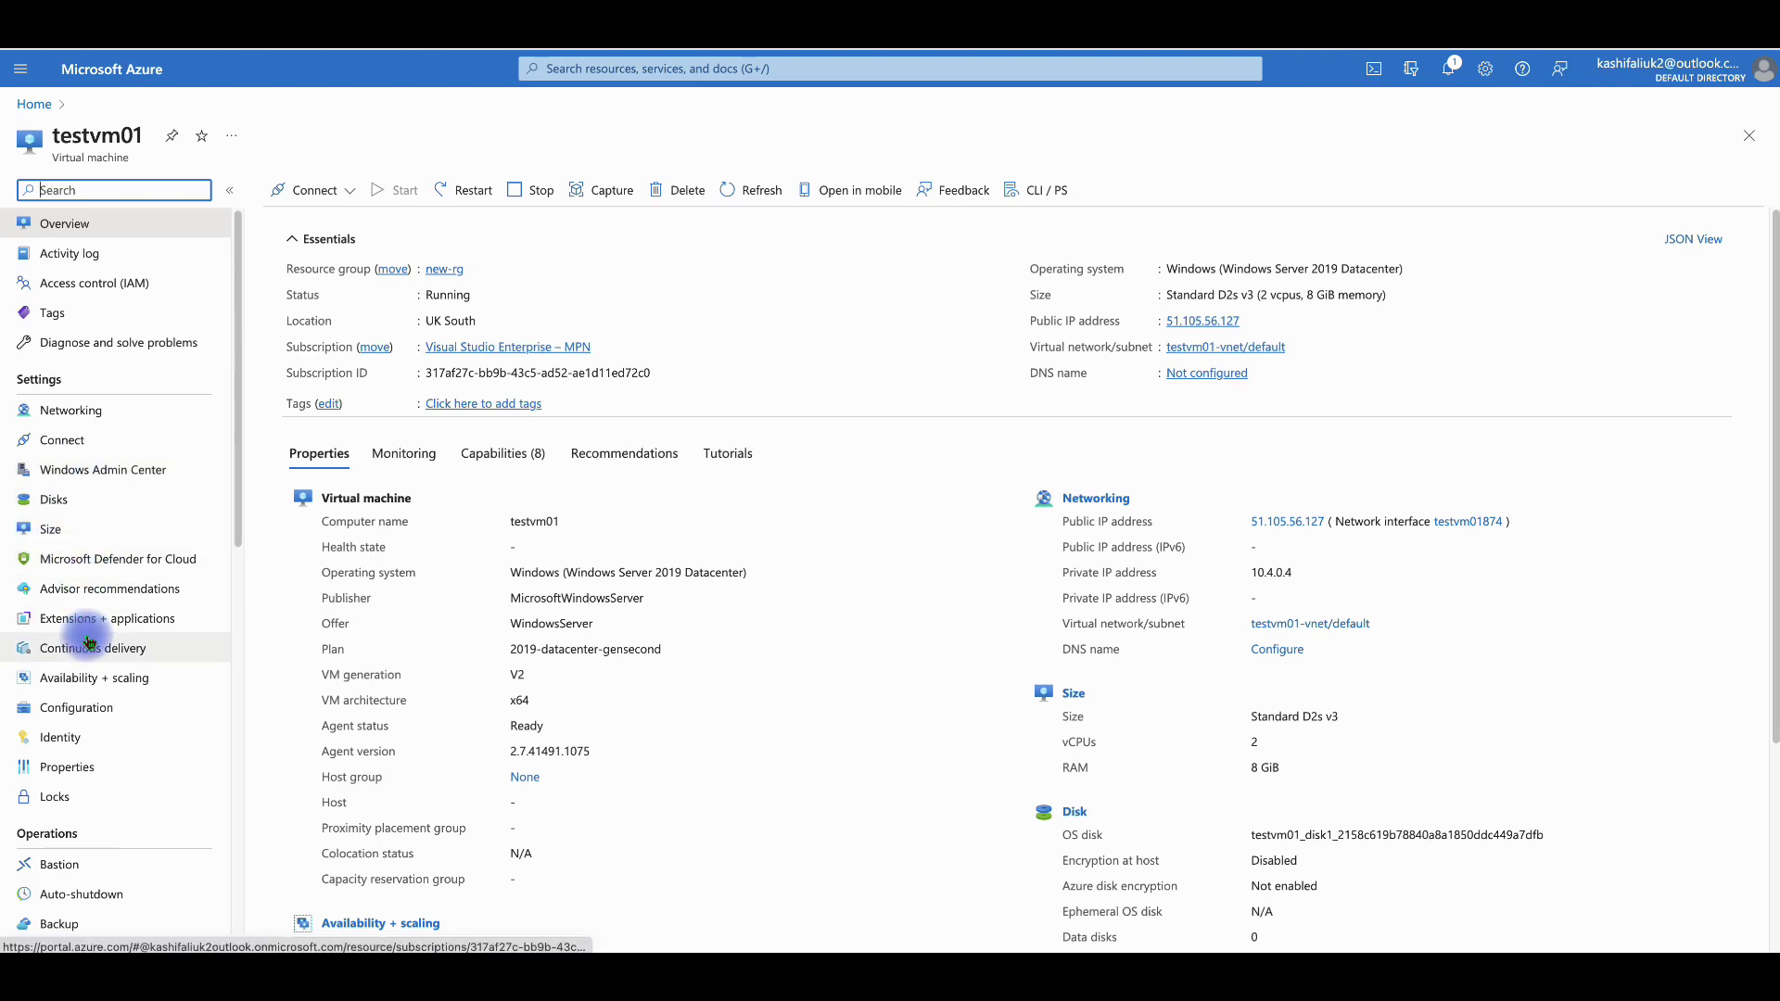
click(25, 105)
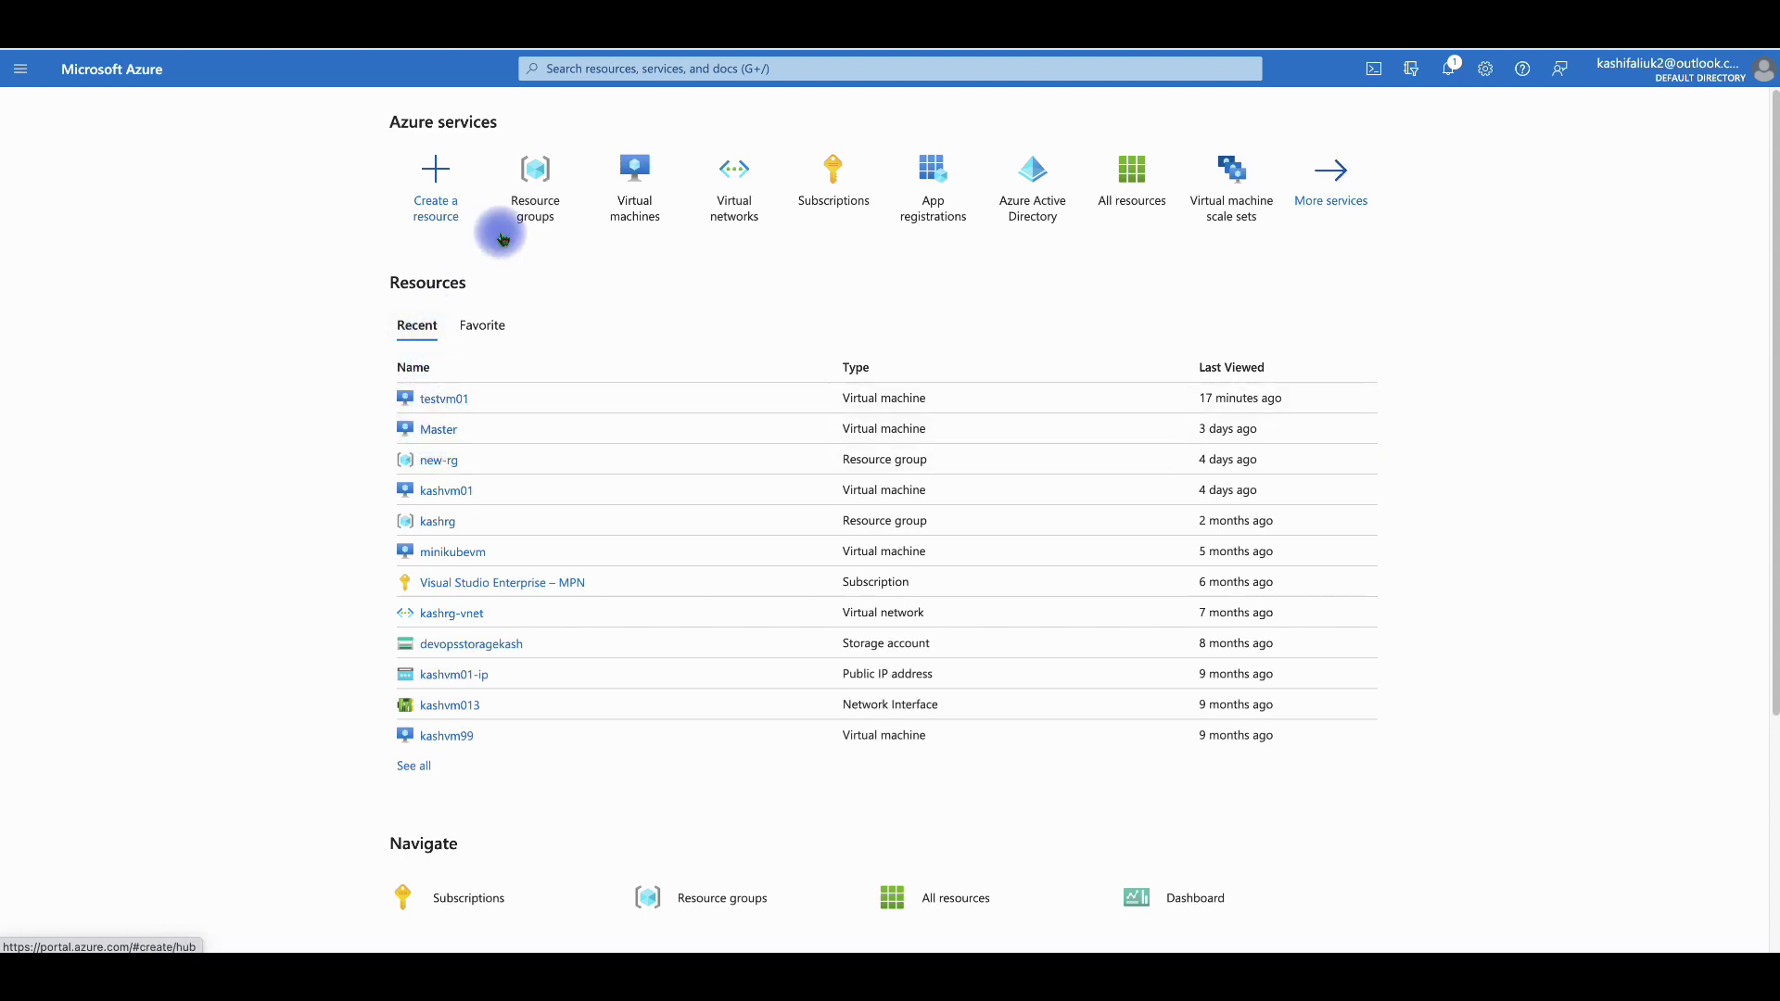
- Open the virtual machine testvm01 from the list of virtual machines
click(636, 176)
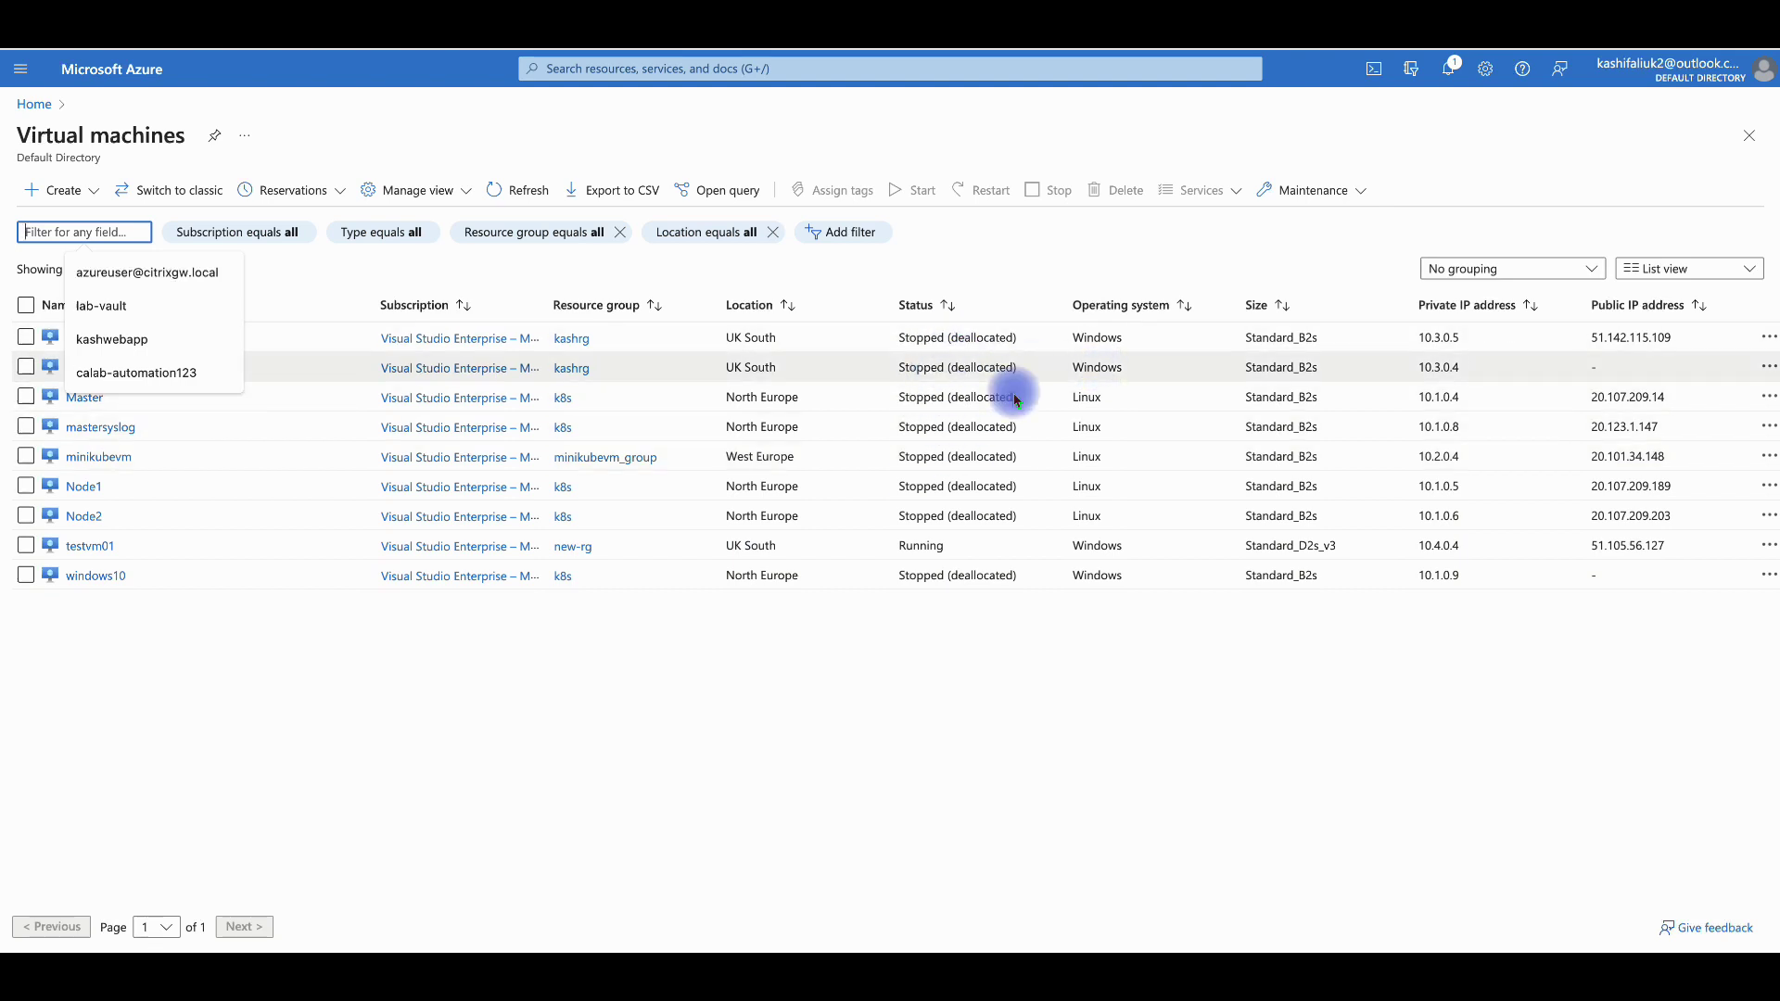
click(220, 816)
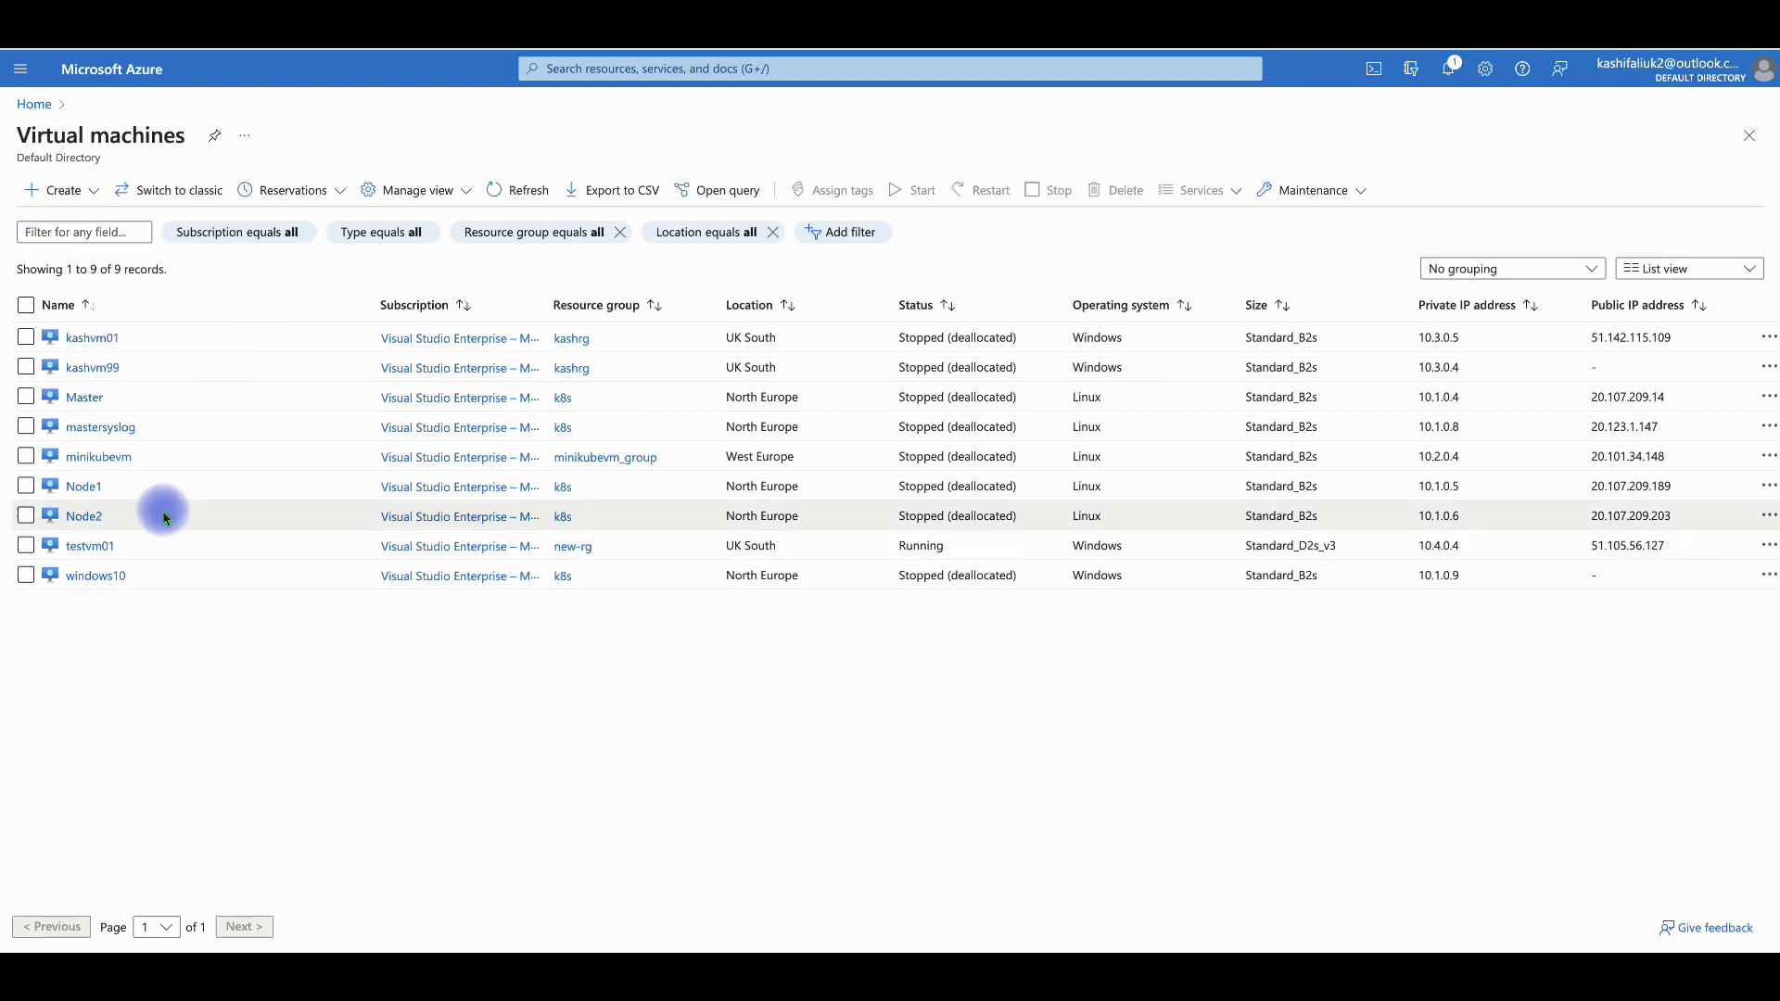
click(93, 551)
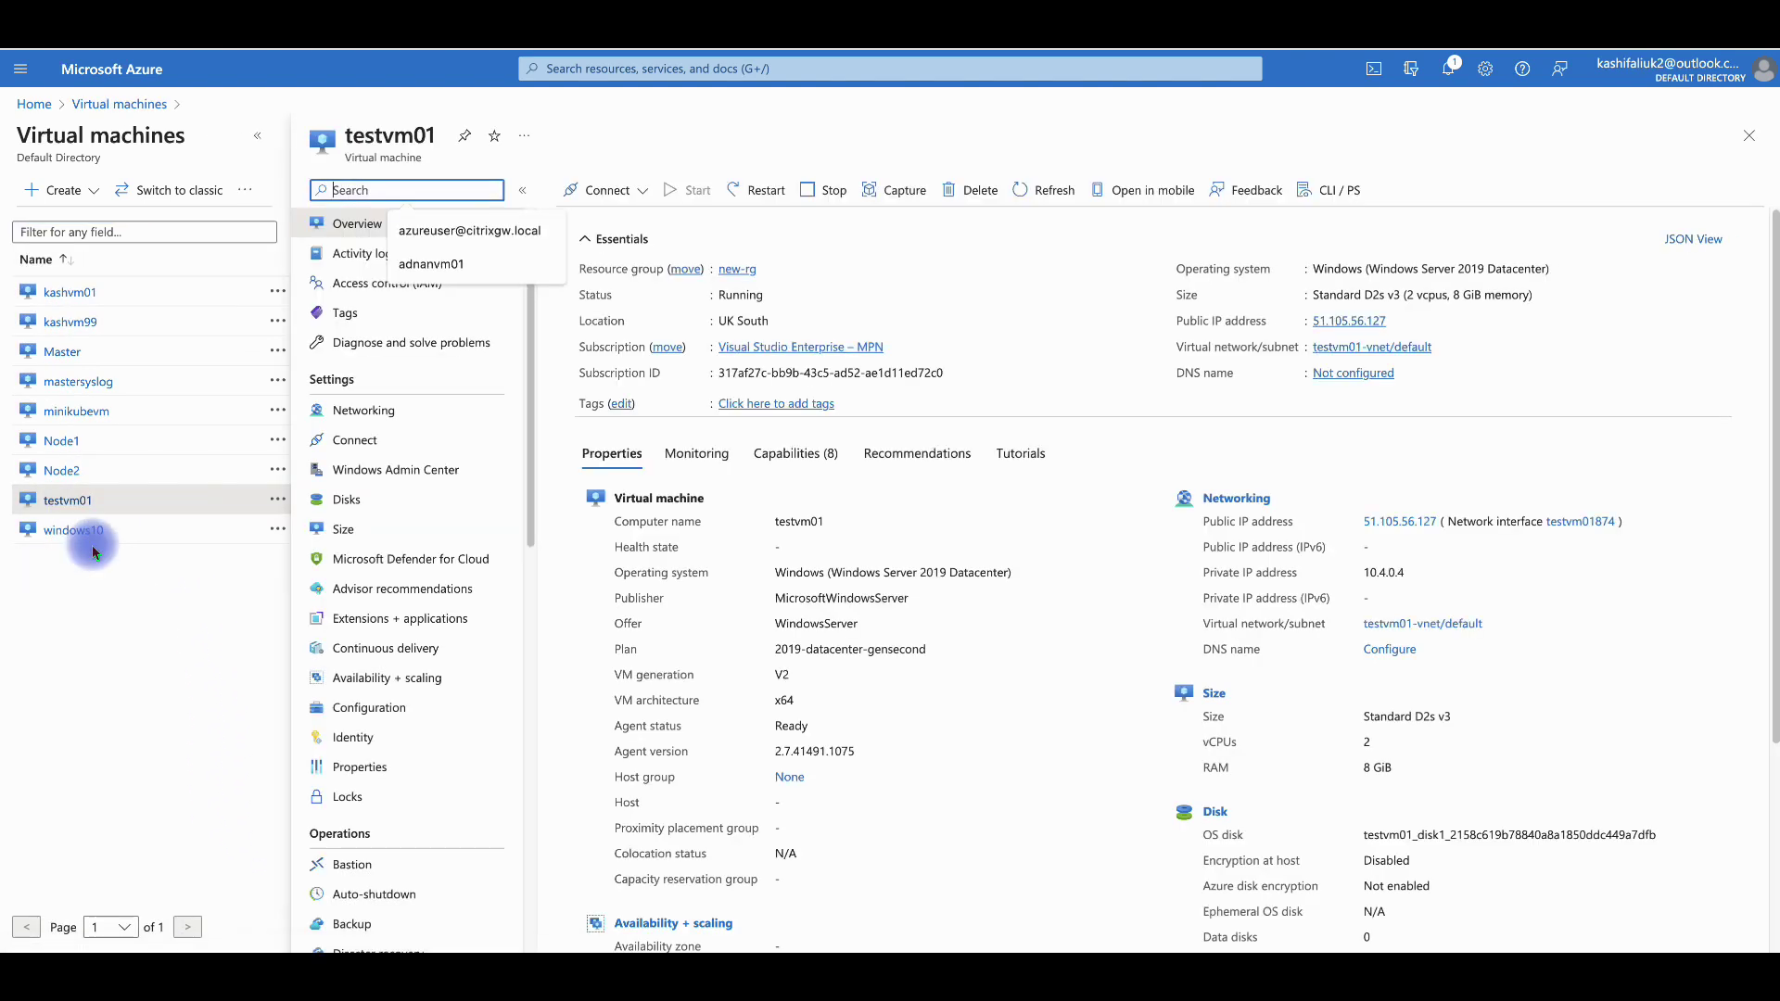
click(167, 558)
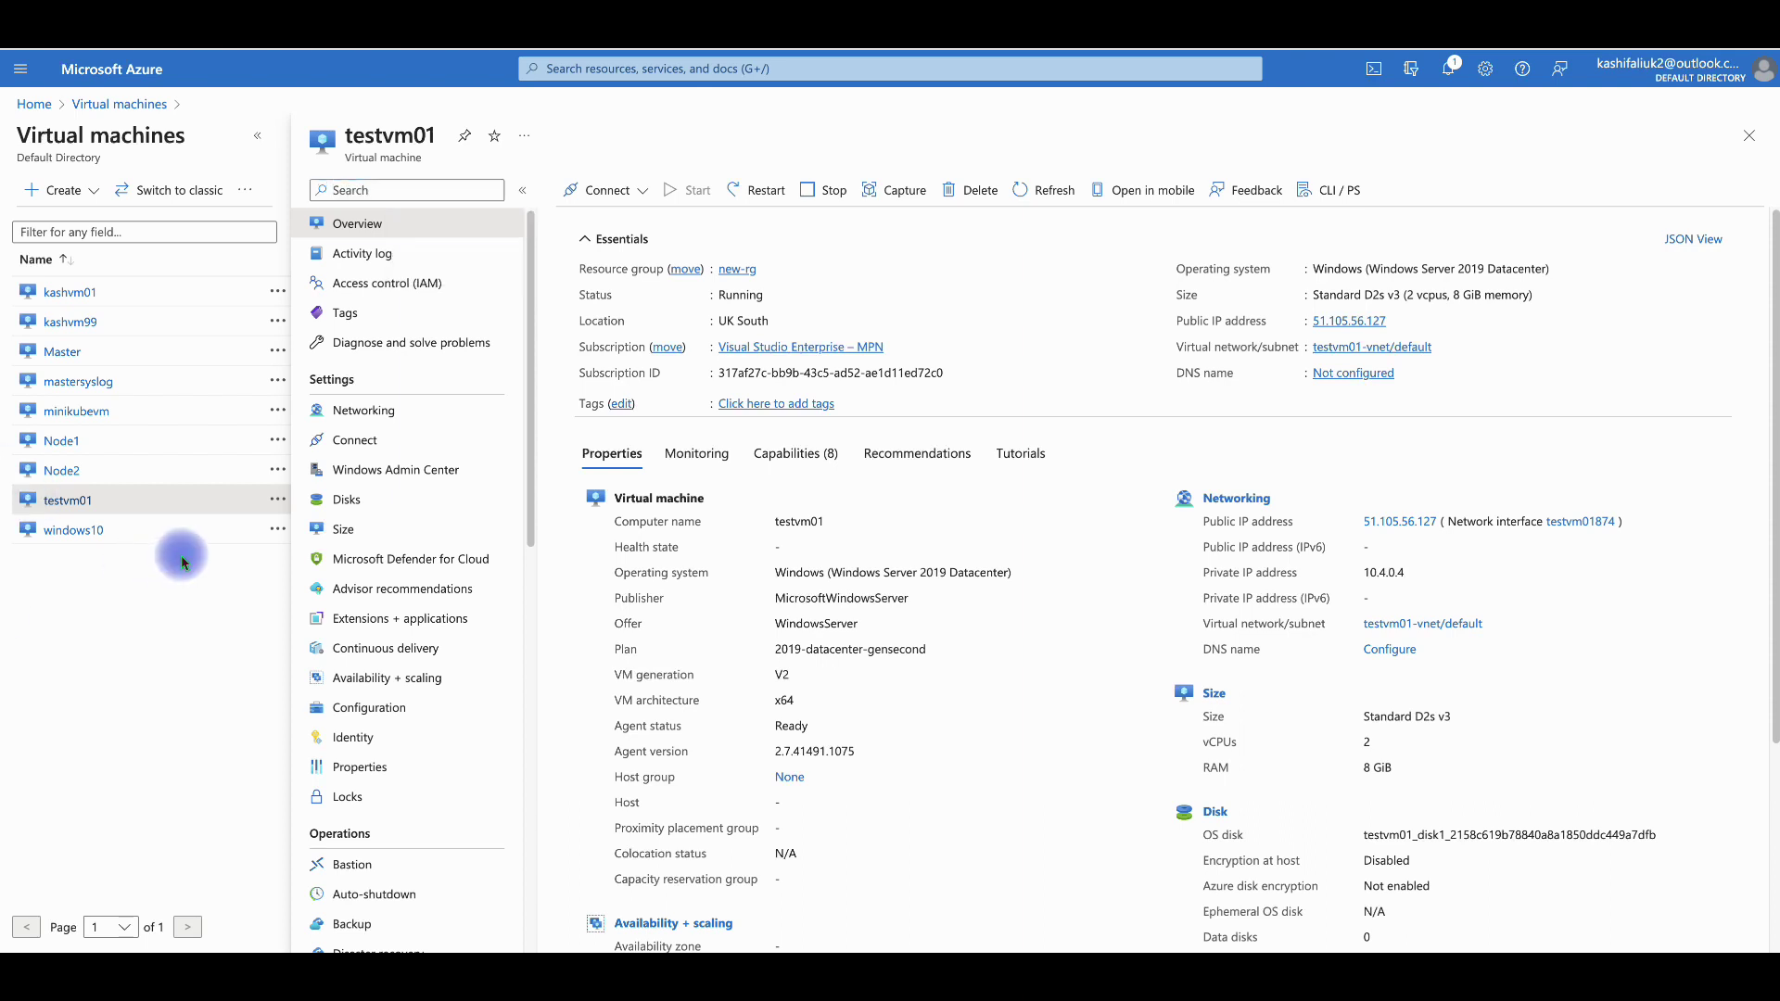
- Examine testvm01's overview, including its essentials, networking, size, disk, availability and auto-shutdown properties
mouse_move(825, 373)
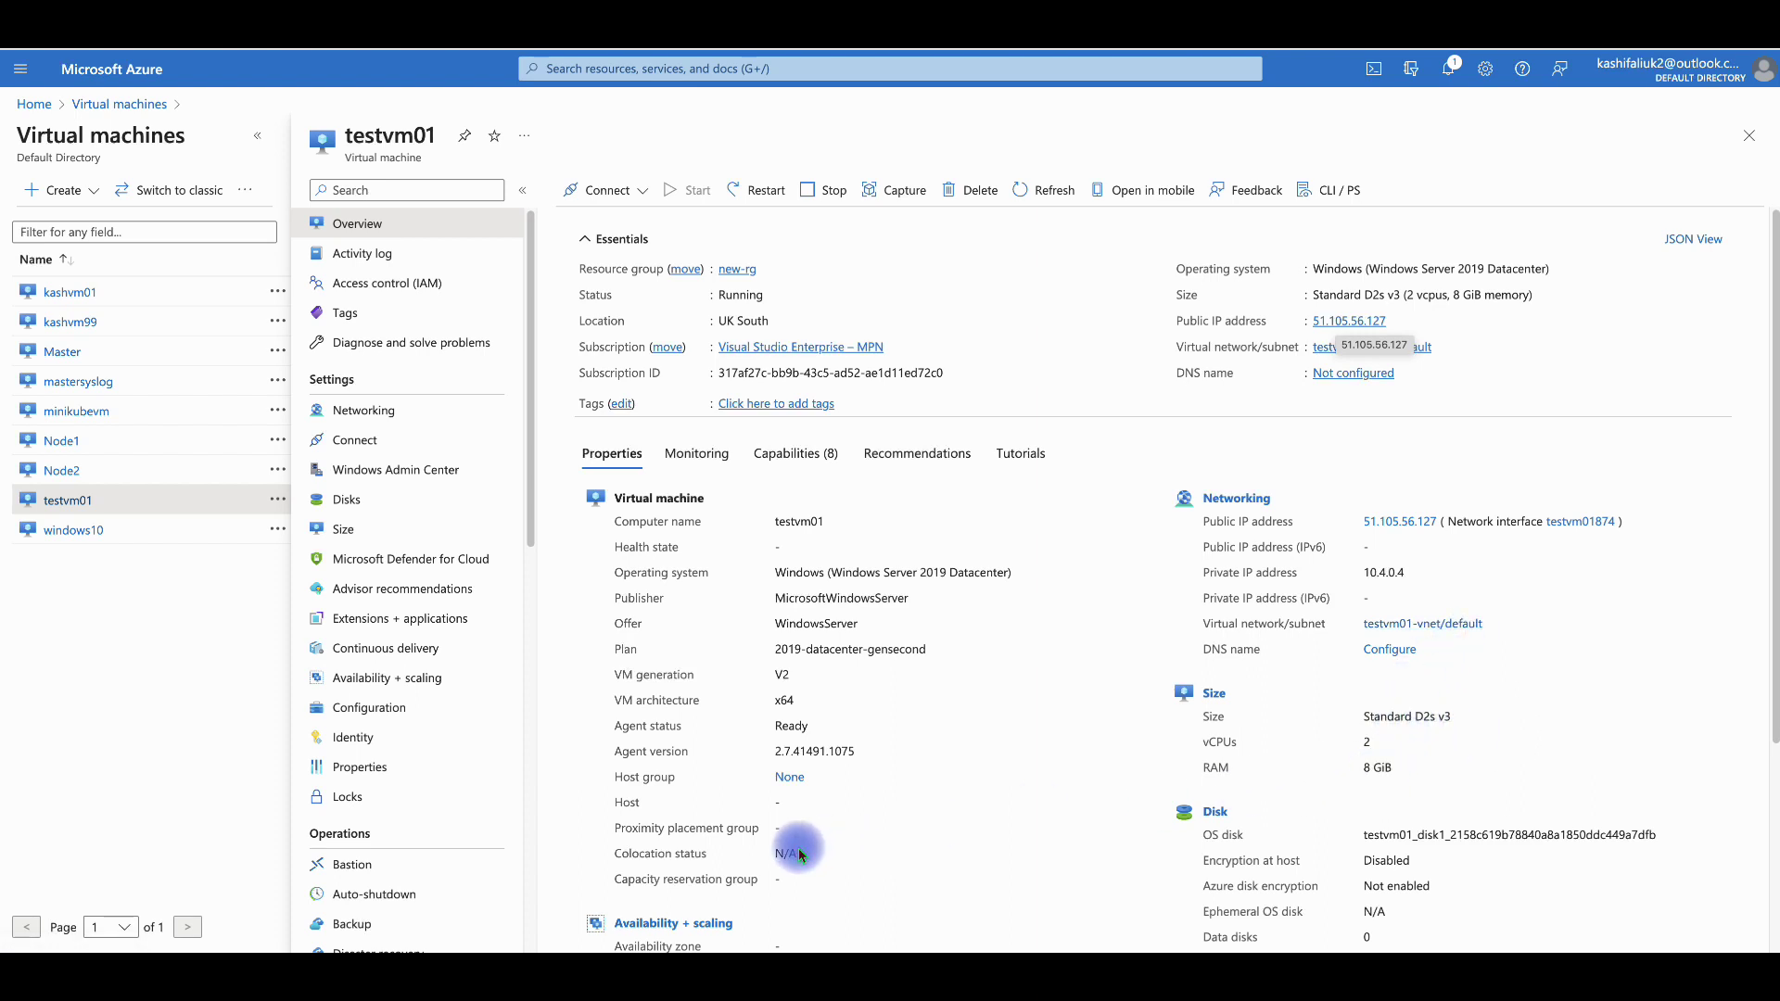
scroll(788, 815, down, 1)
scroll(821, 774, down, 3)
scroll(807, 774, down, 2)
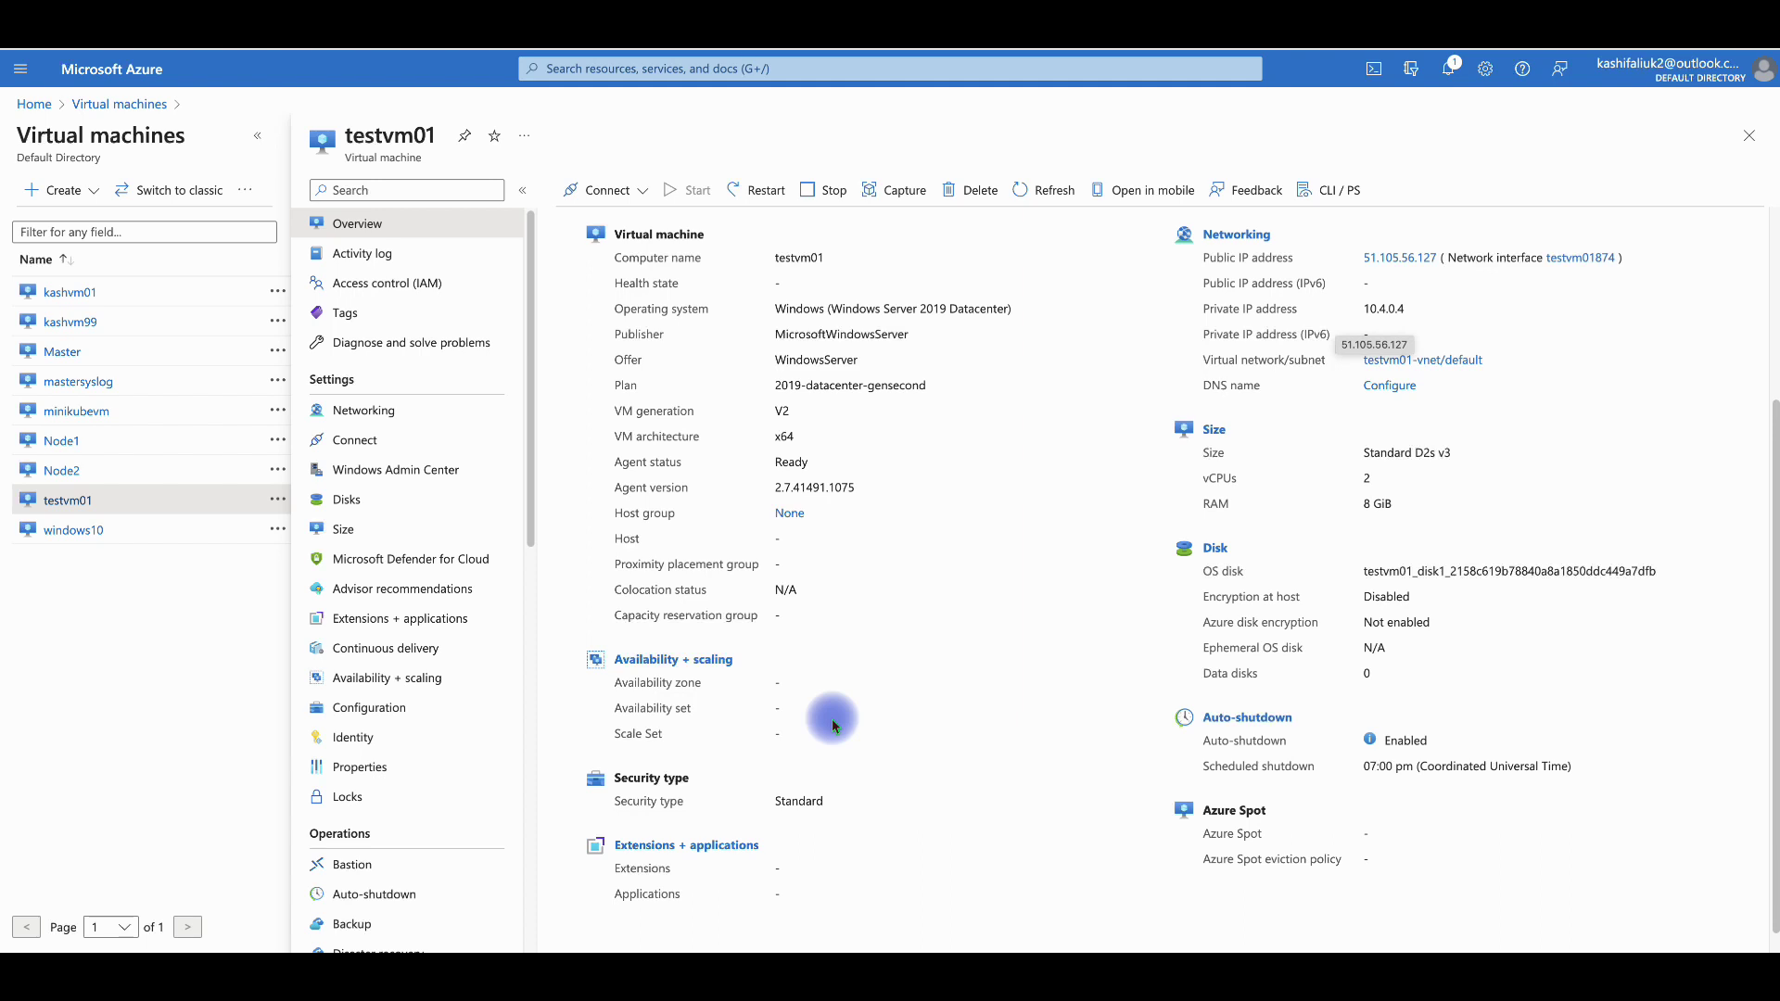
scroll(831, 719, down, 1)
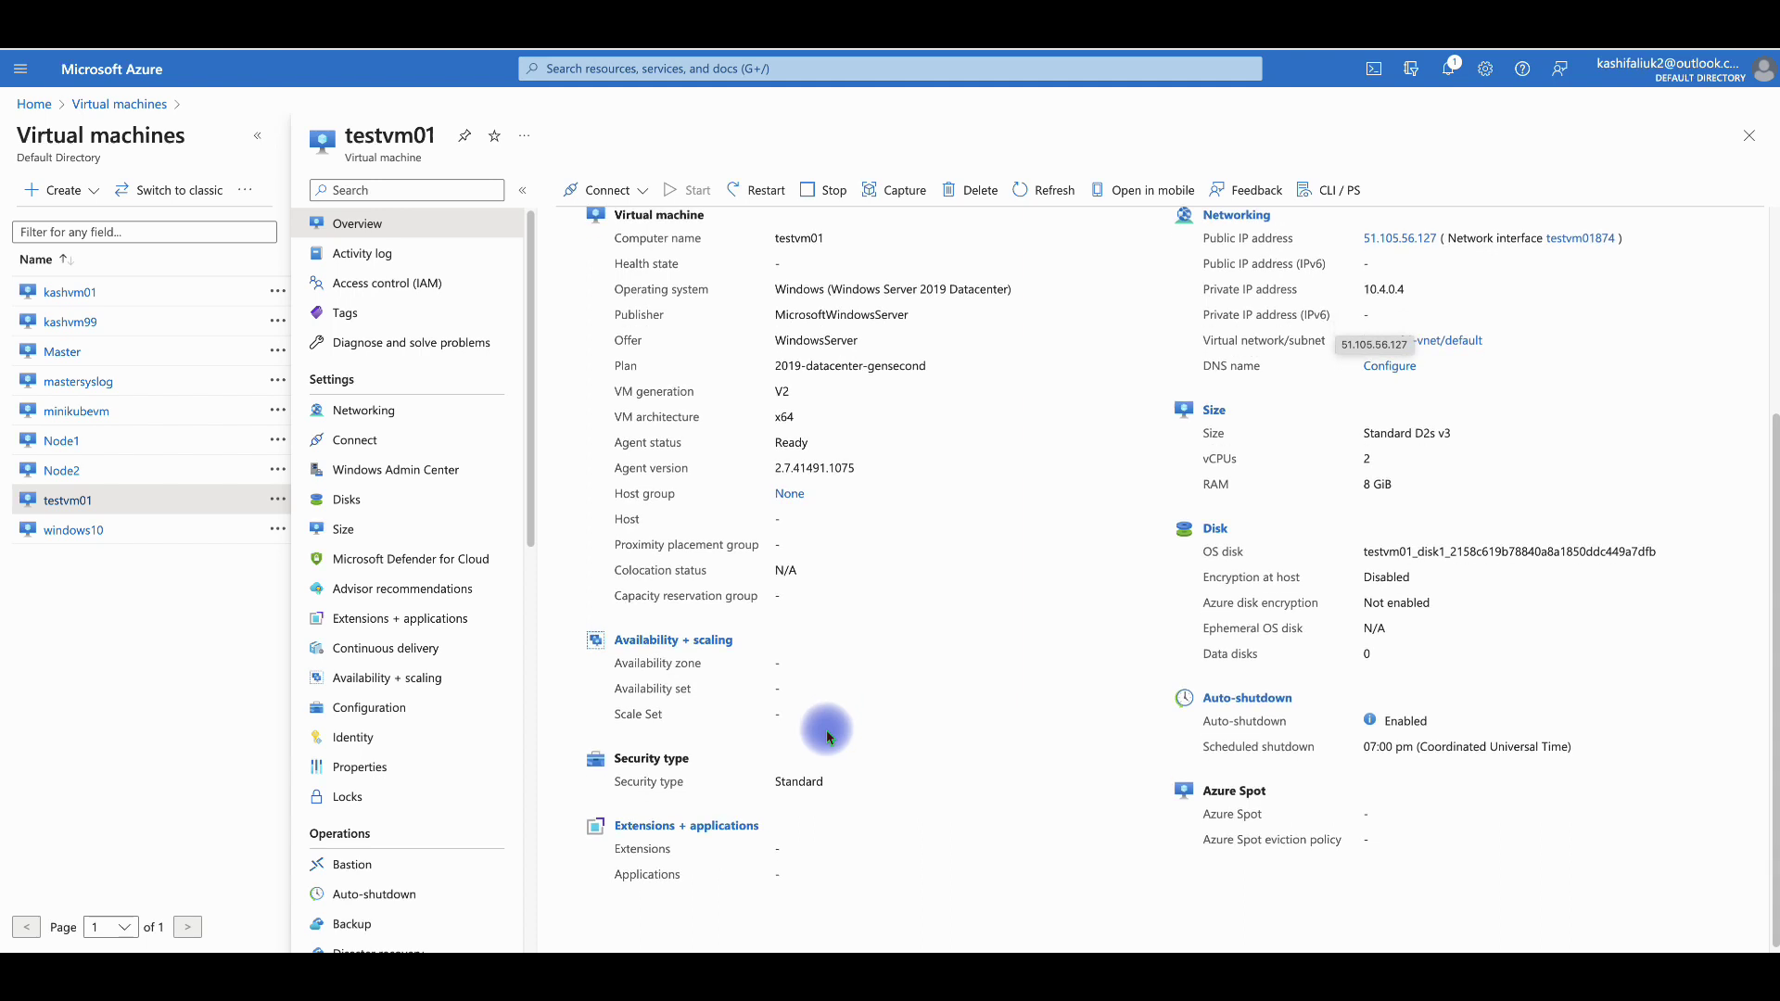
scroll(828, 737, down, 1)
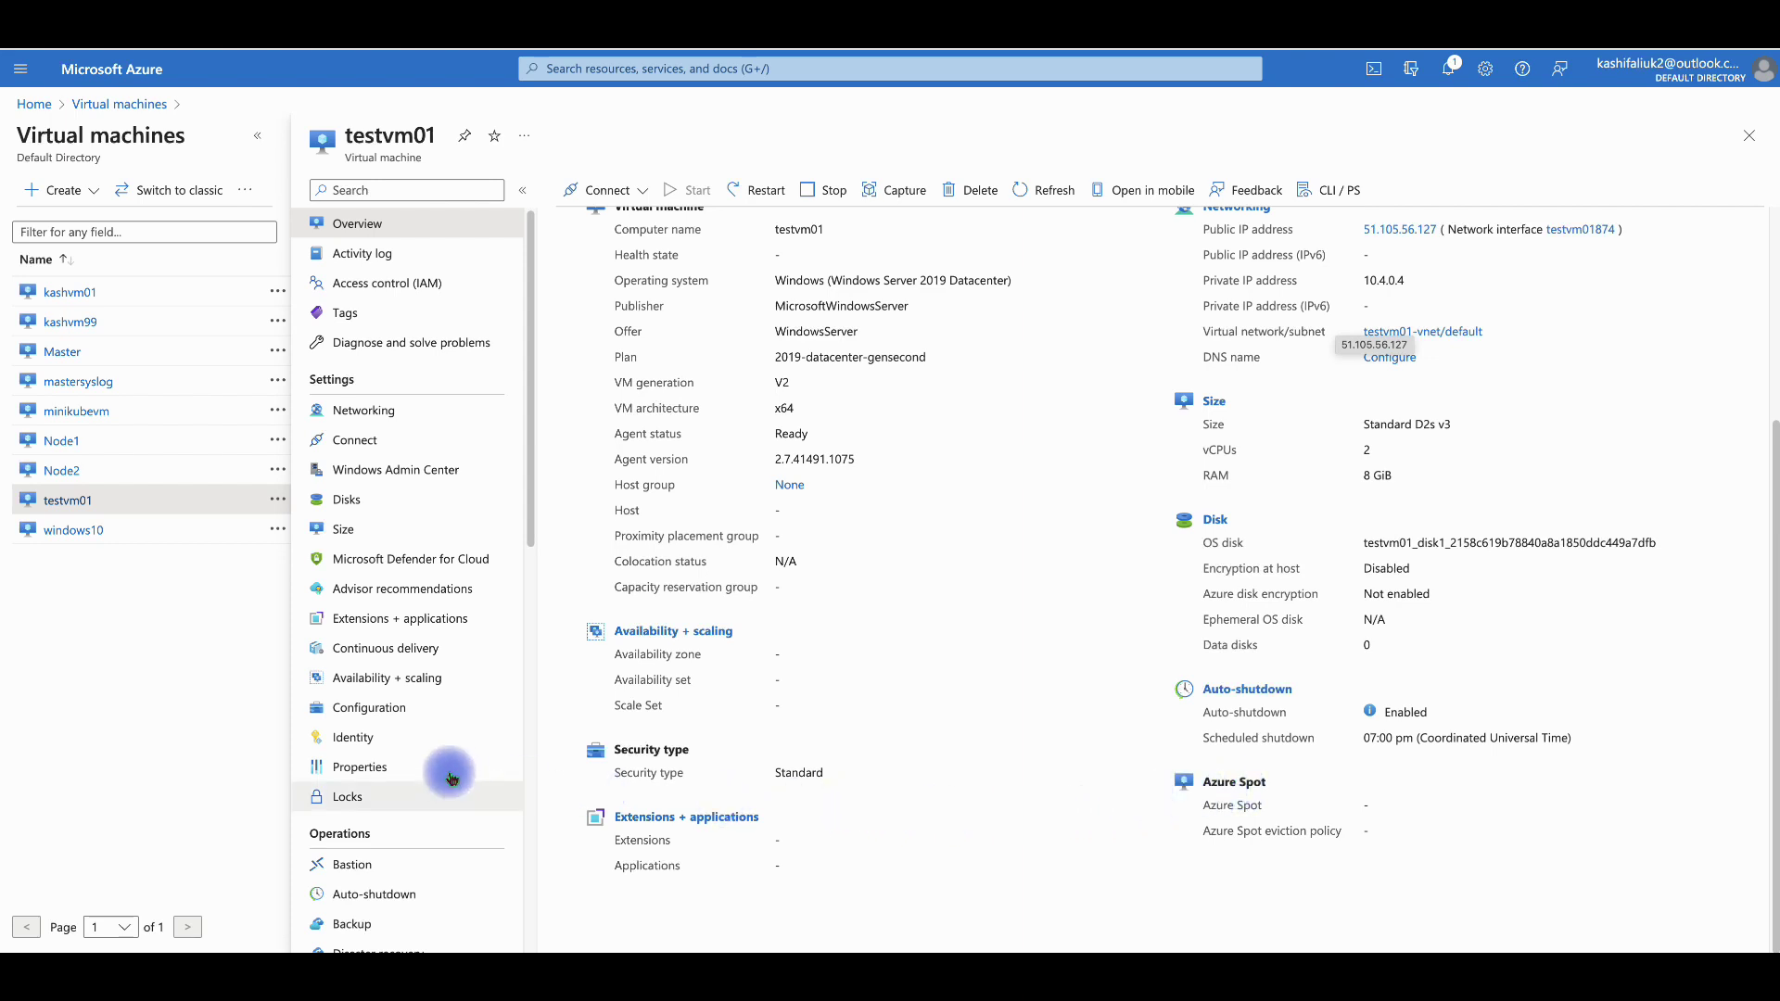
- Open the virtual network testvm01-vnet from testvm01's networking settings
click(366, 416)
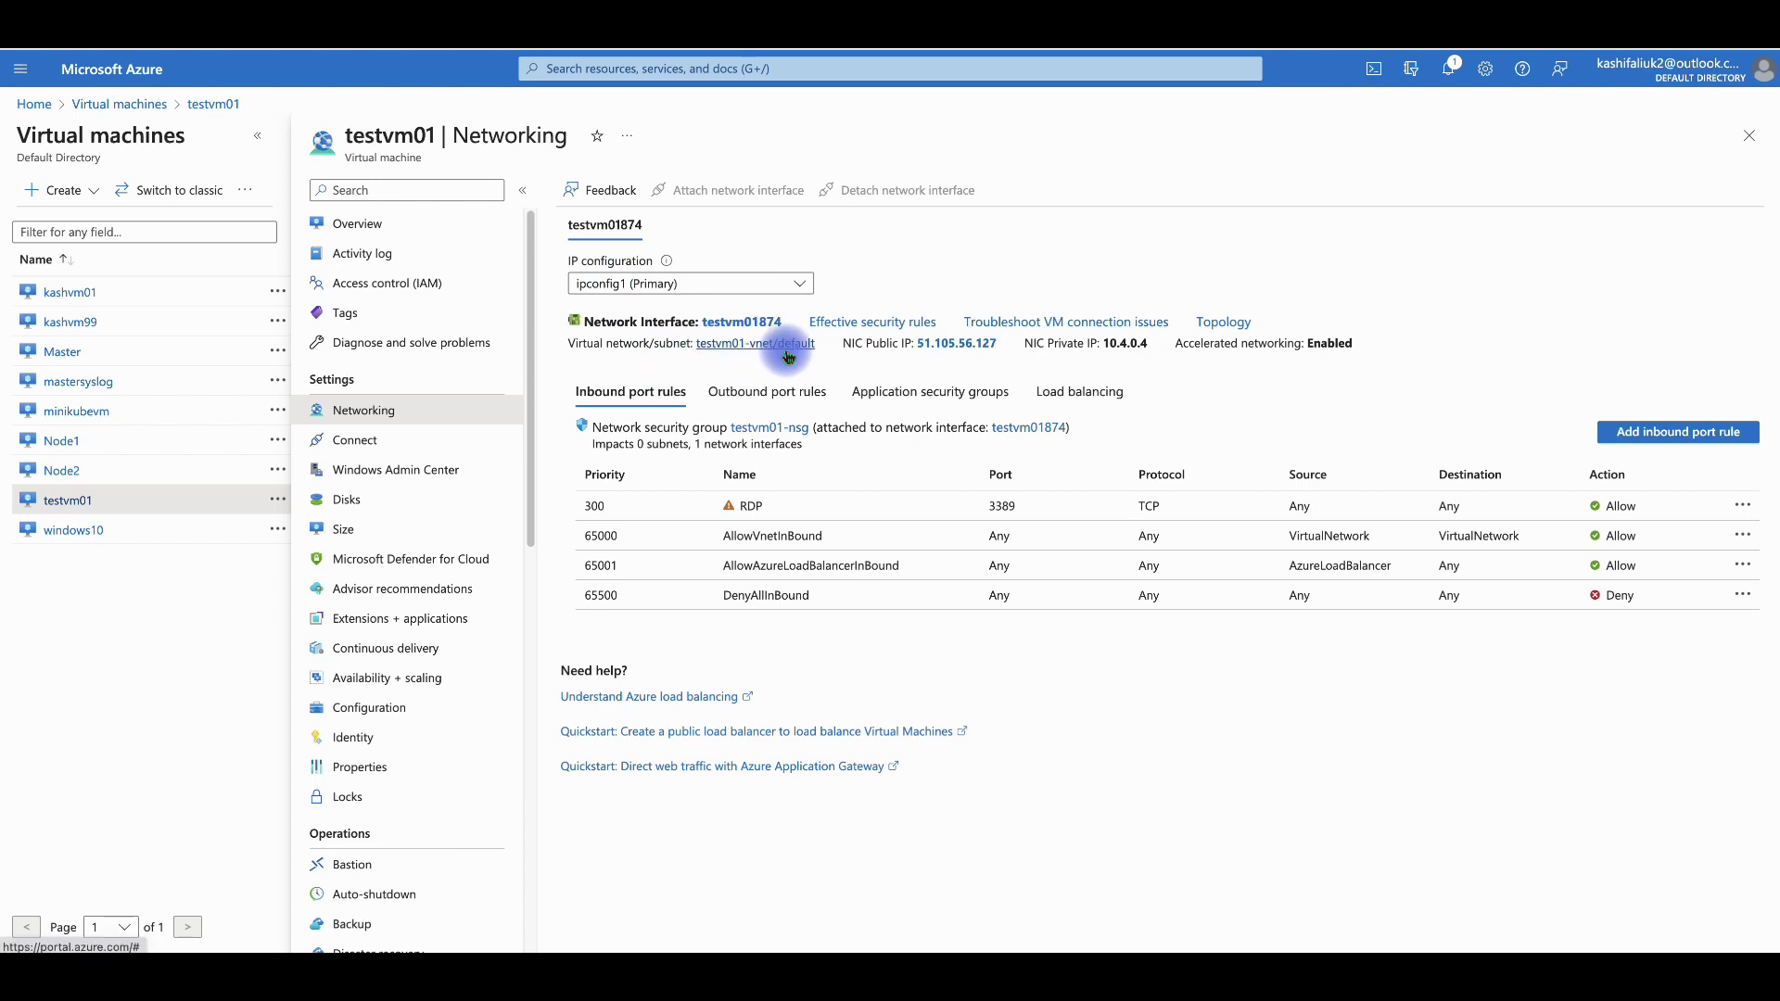
click(710, 353)
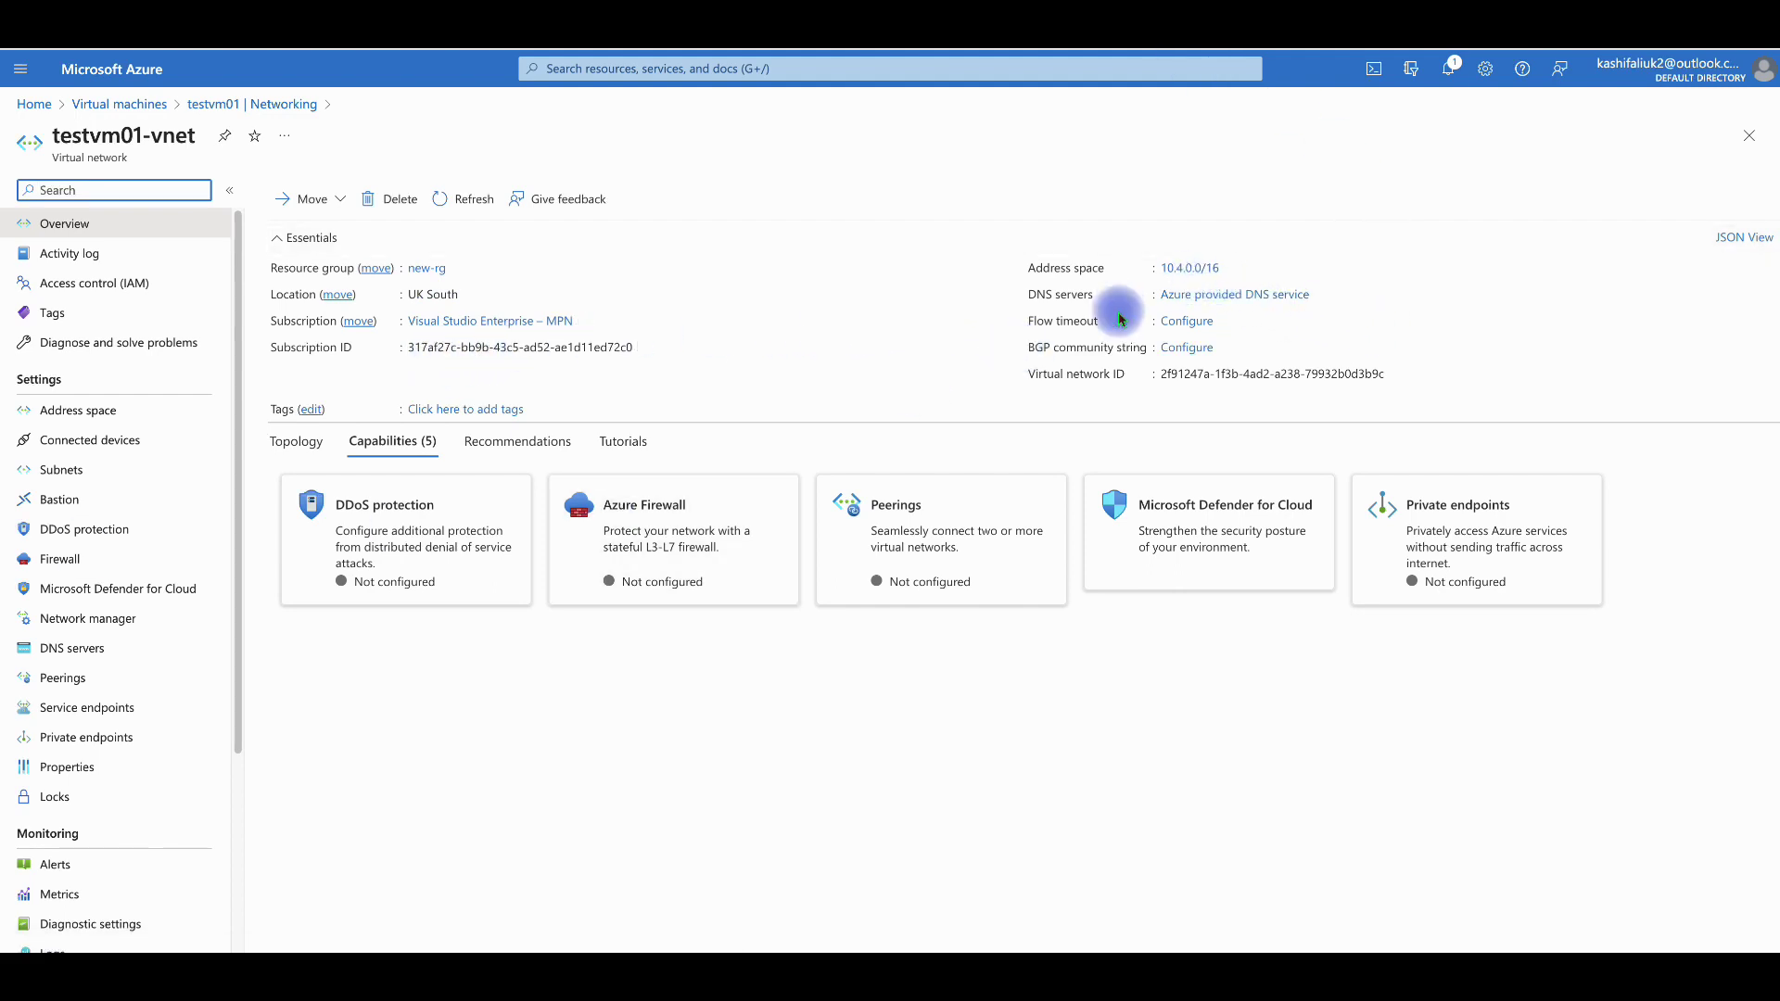
- Review the address space, connected devices and subnets of testvm01-vnet
click(92, 405)
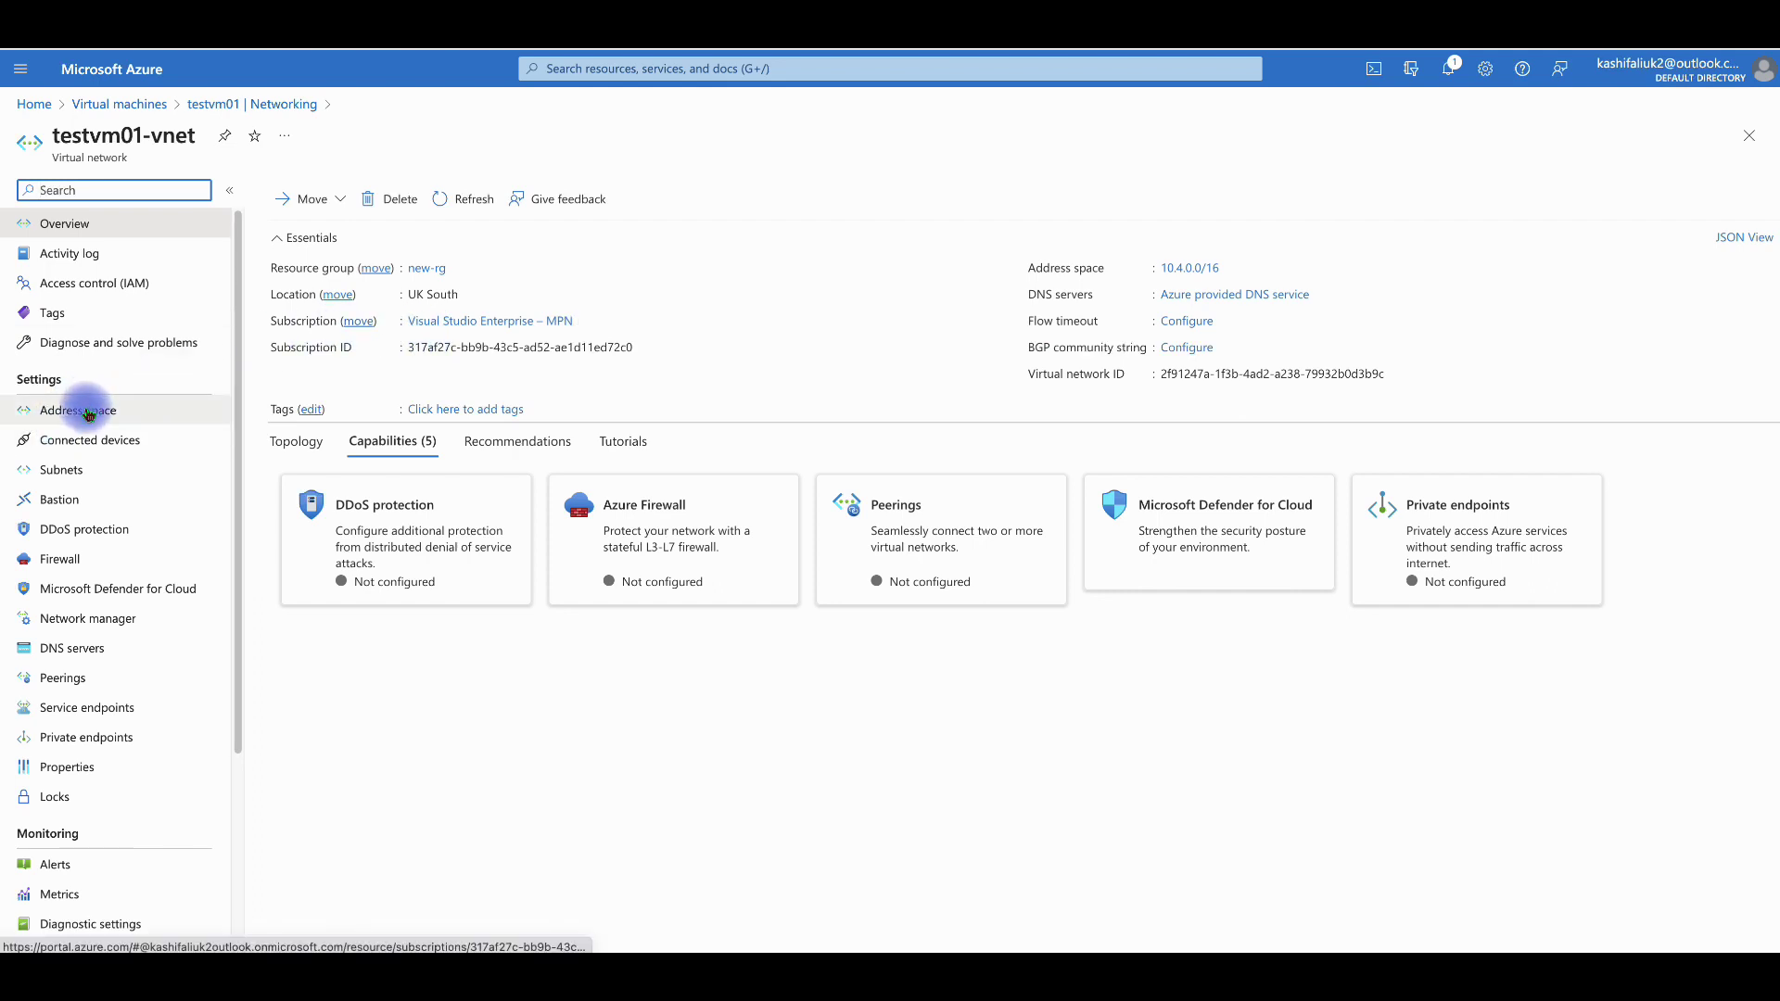
click(321, 255)
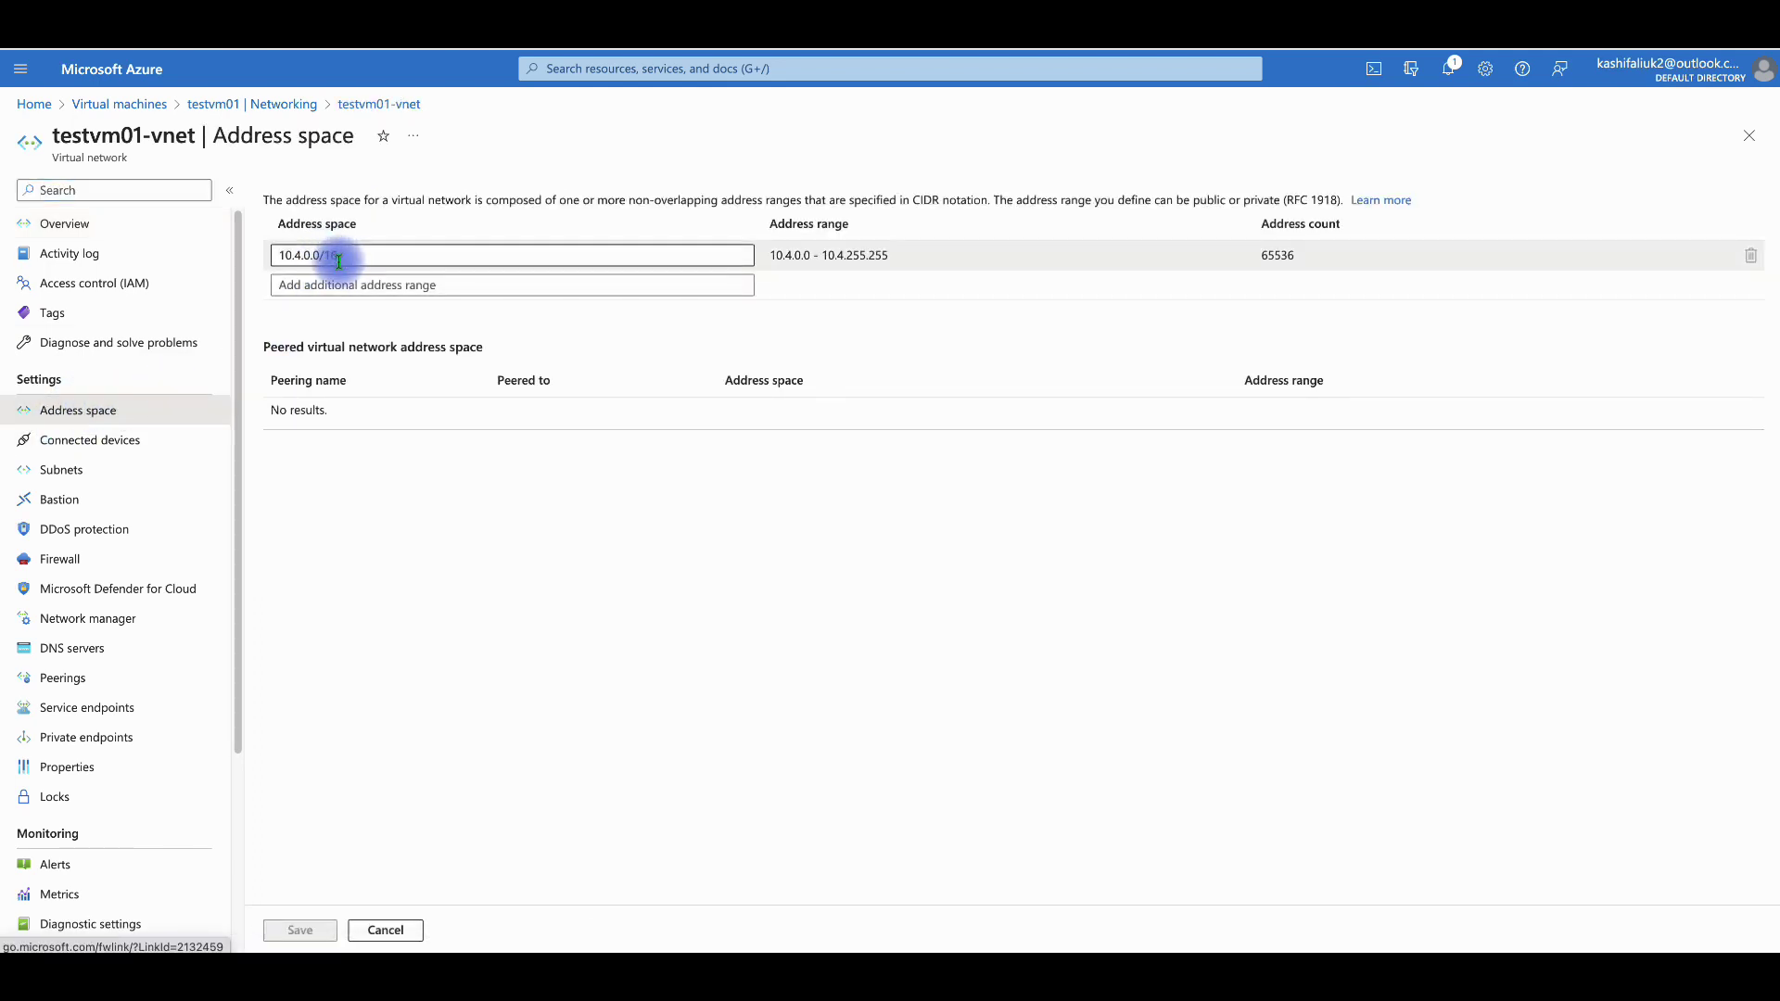
click(104, 447)
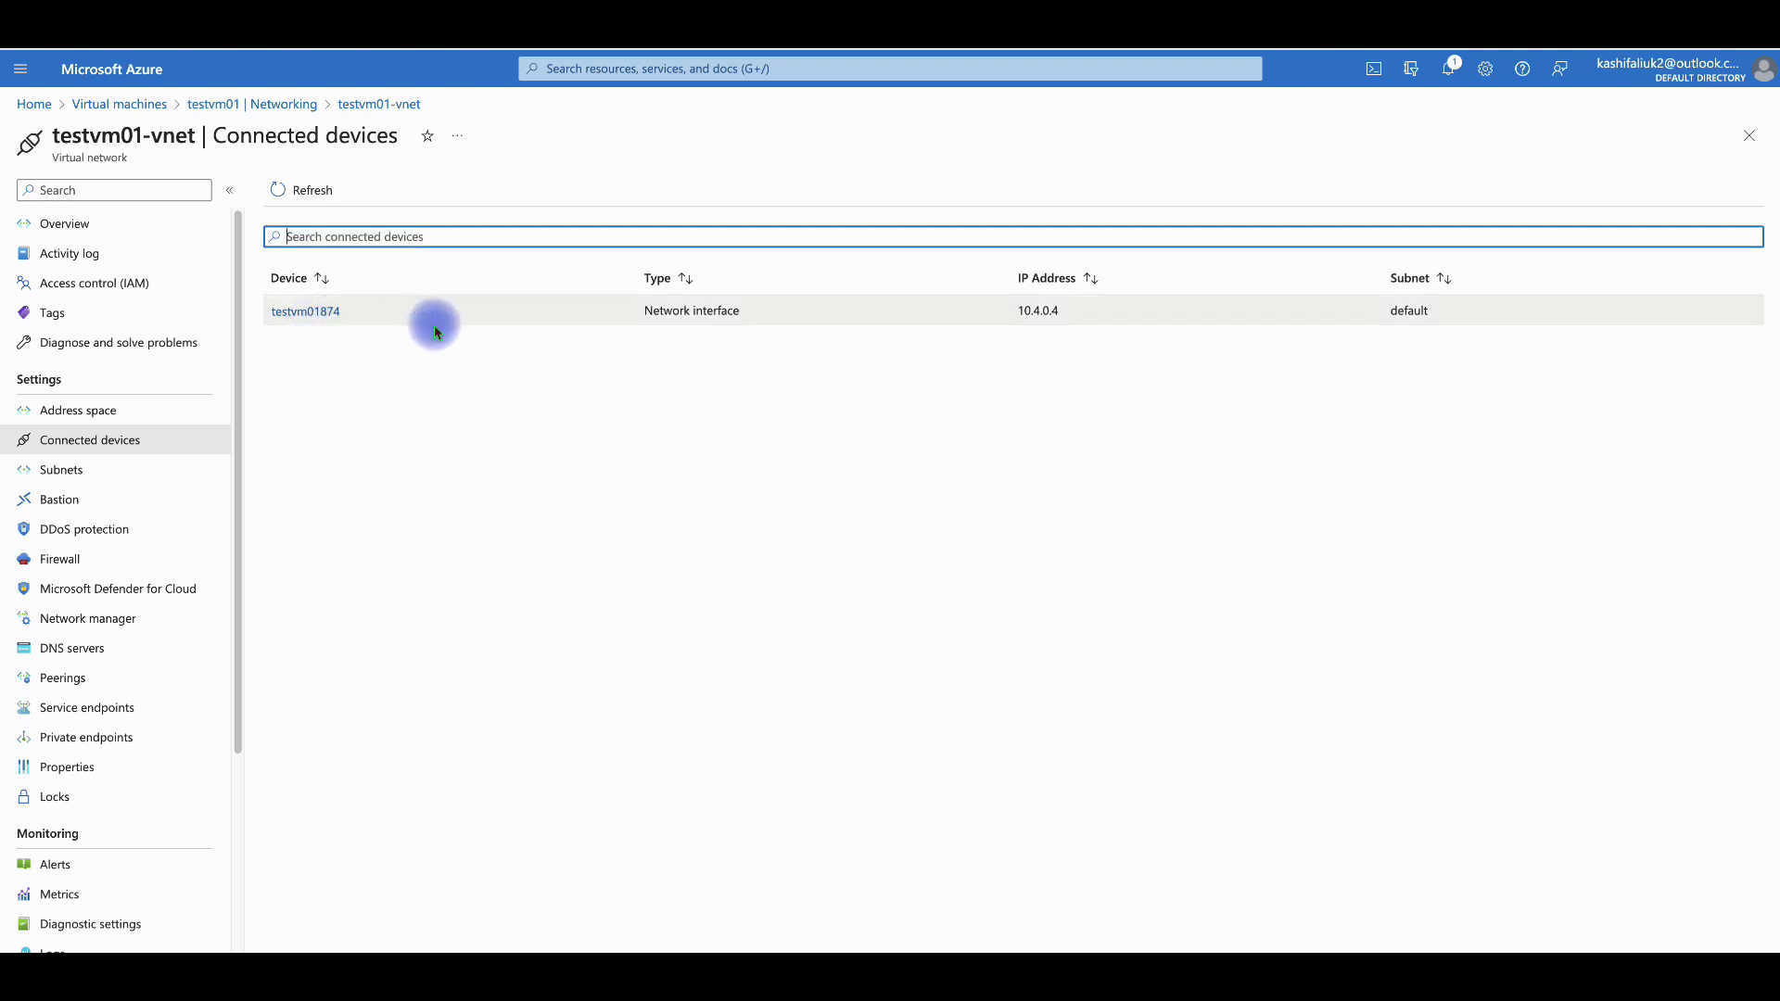
click(64, 475)
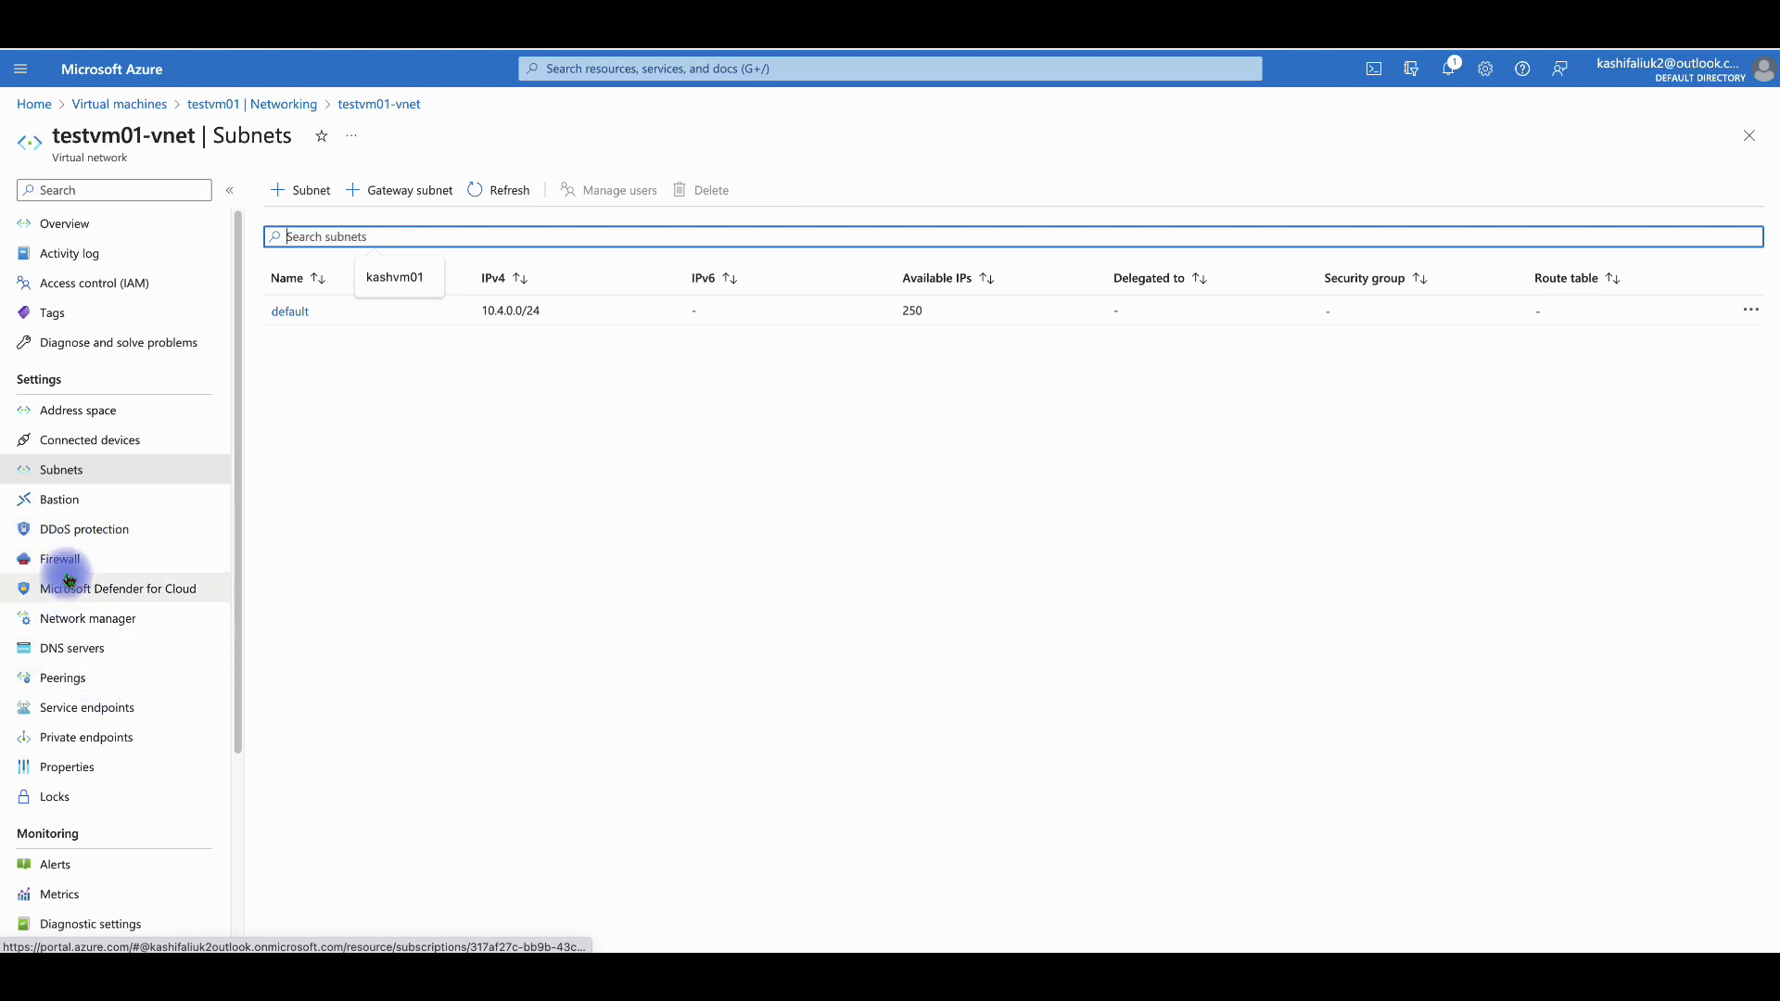
scroll(87, 735, down, 1)
scroll(95, 747, up, 1)
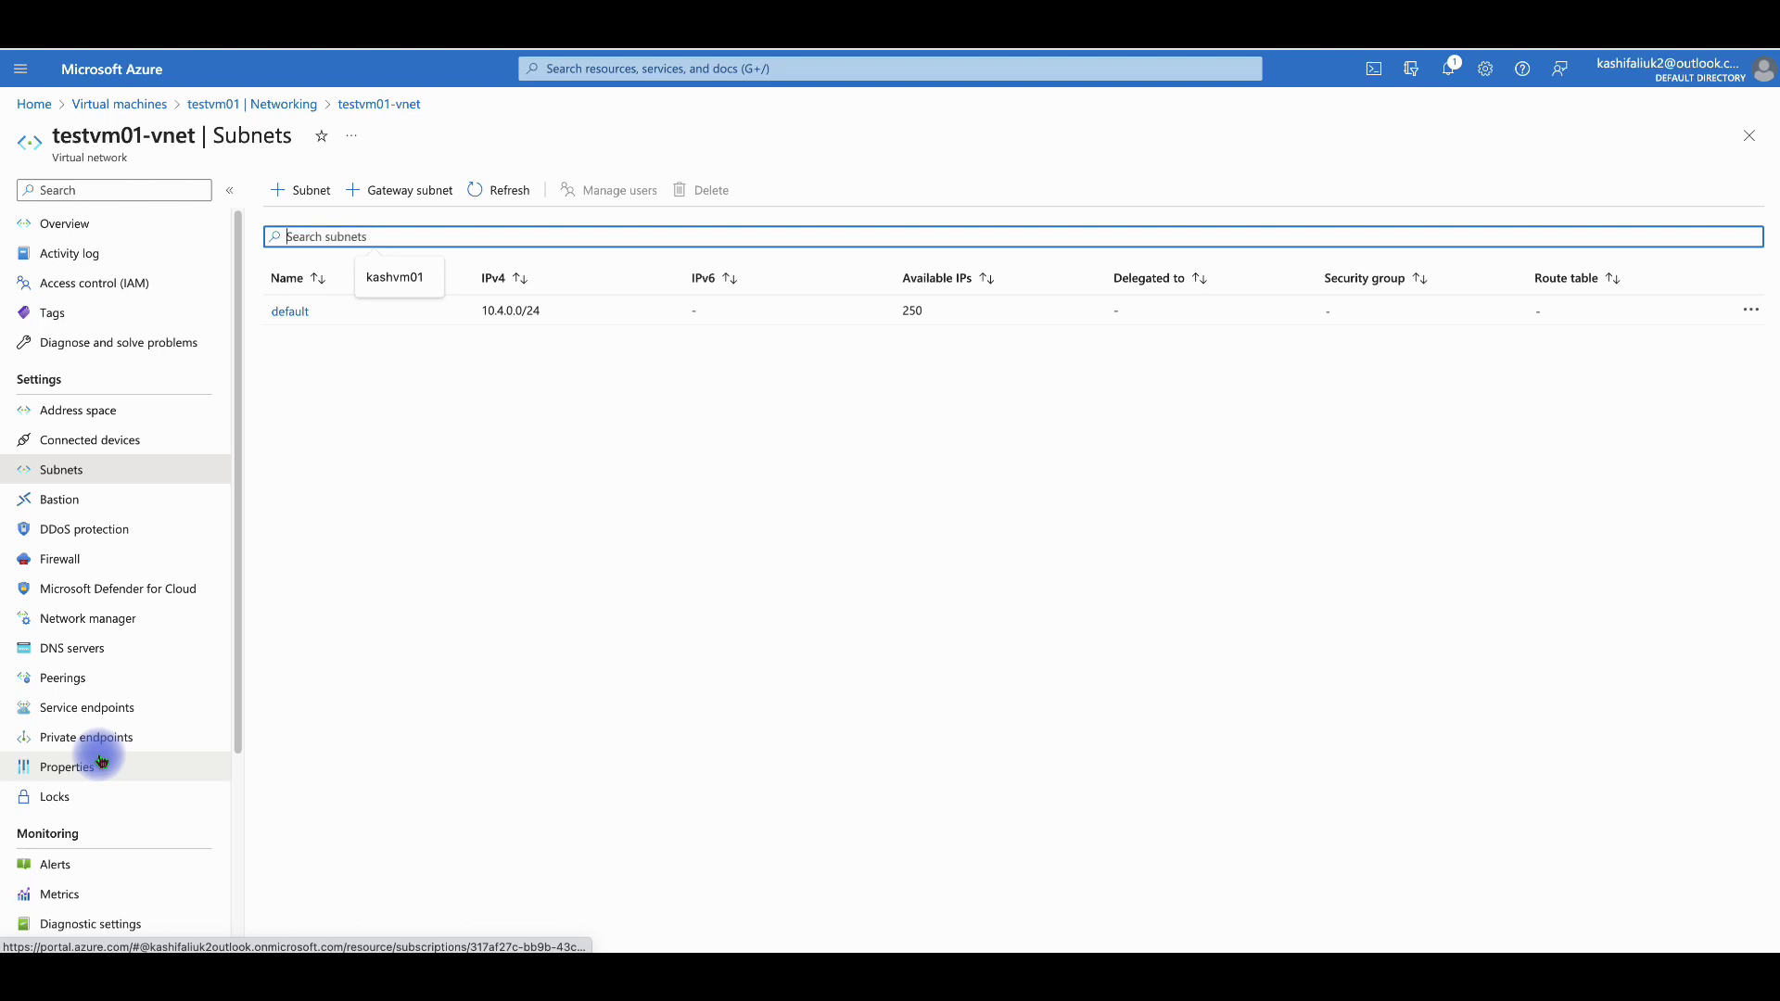
- Go back to testvm01 through the virtual machines list and open its RDP connection settings
click(158, 103)
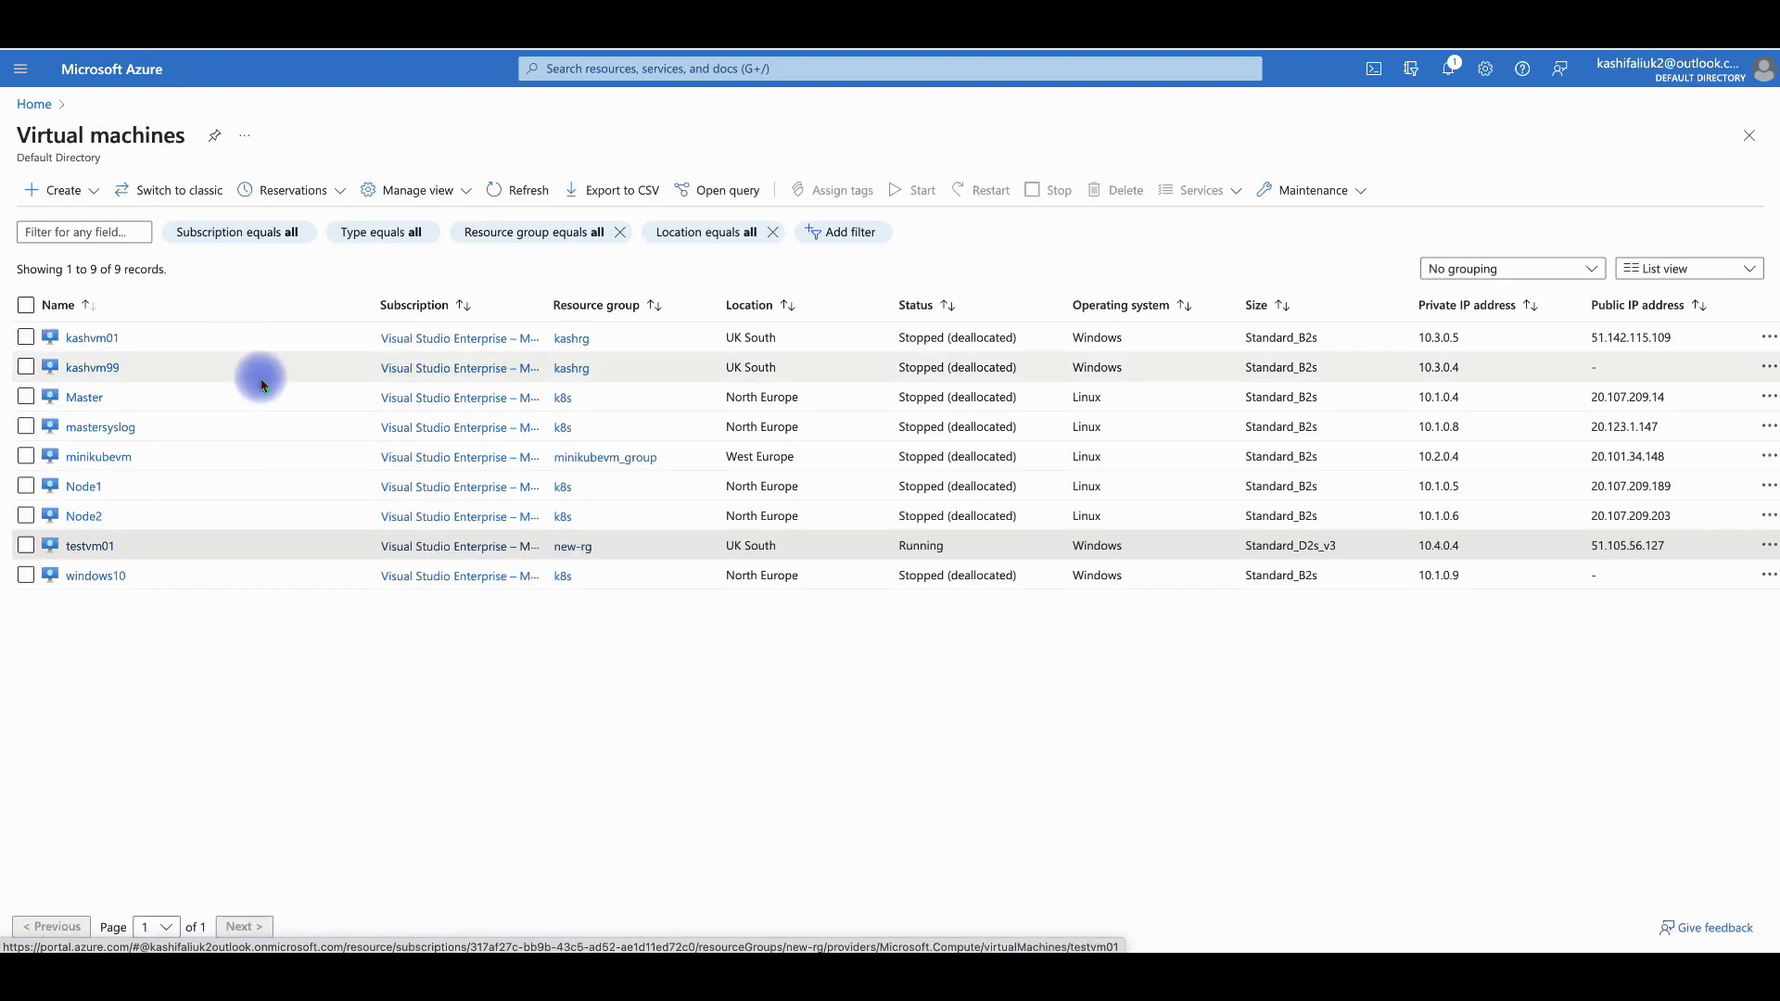
click(102, 545)
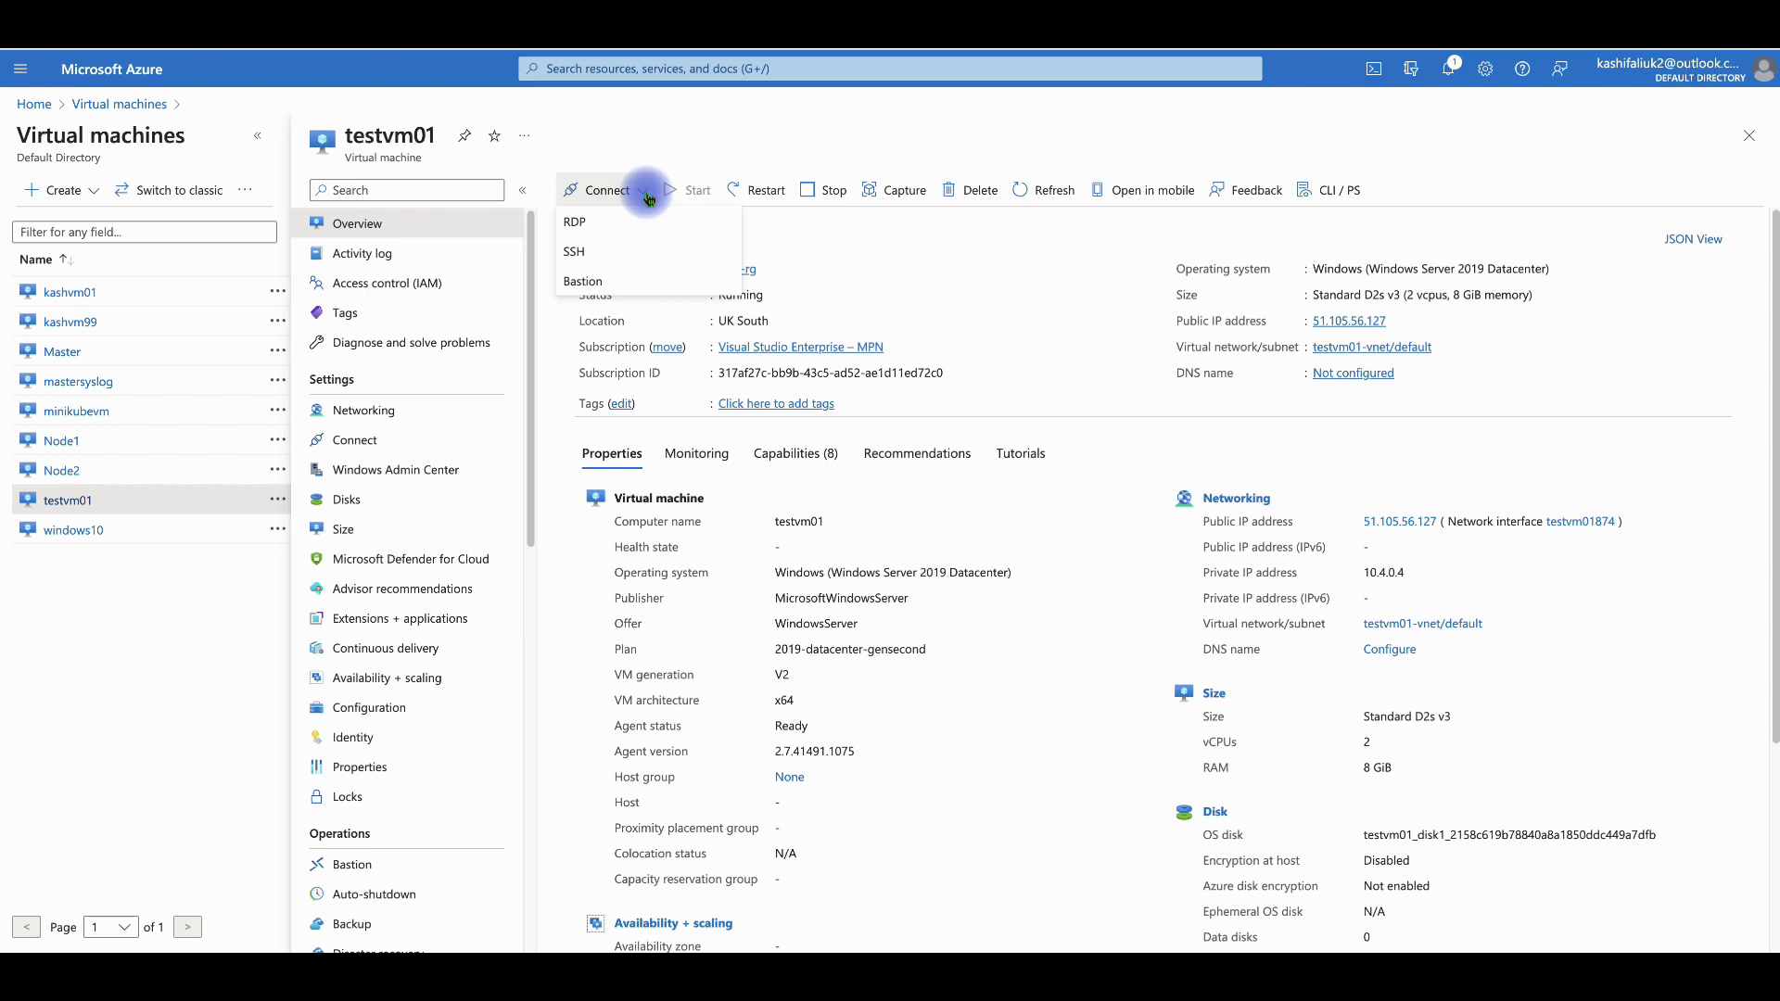
click(575, 225)
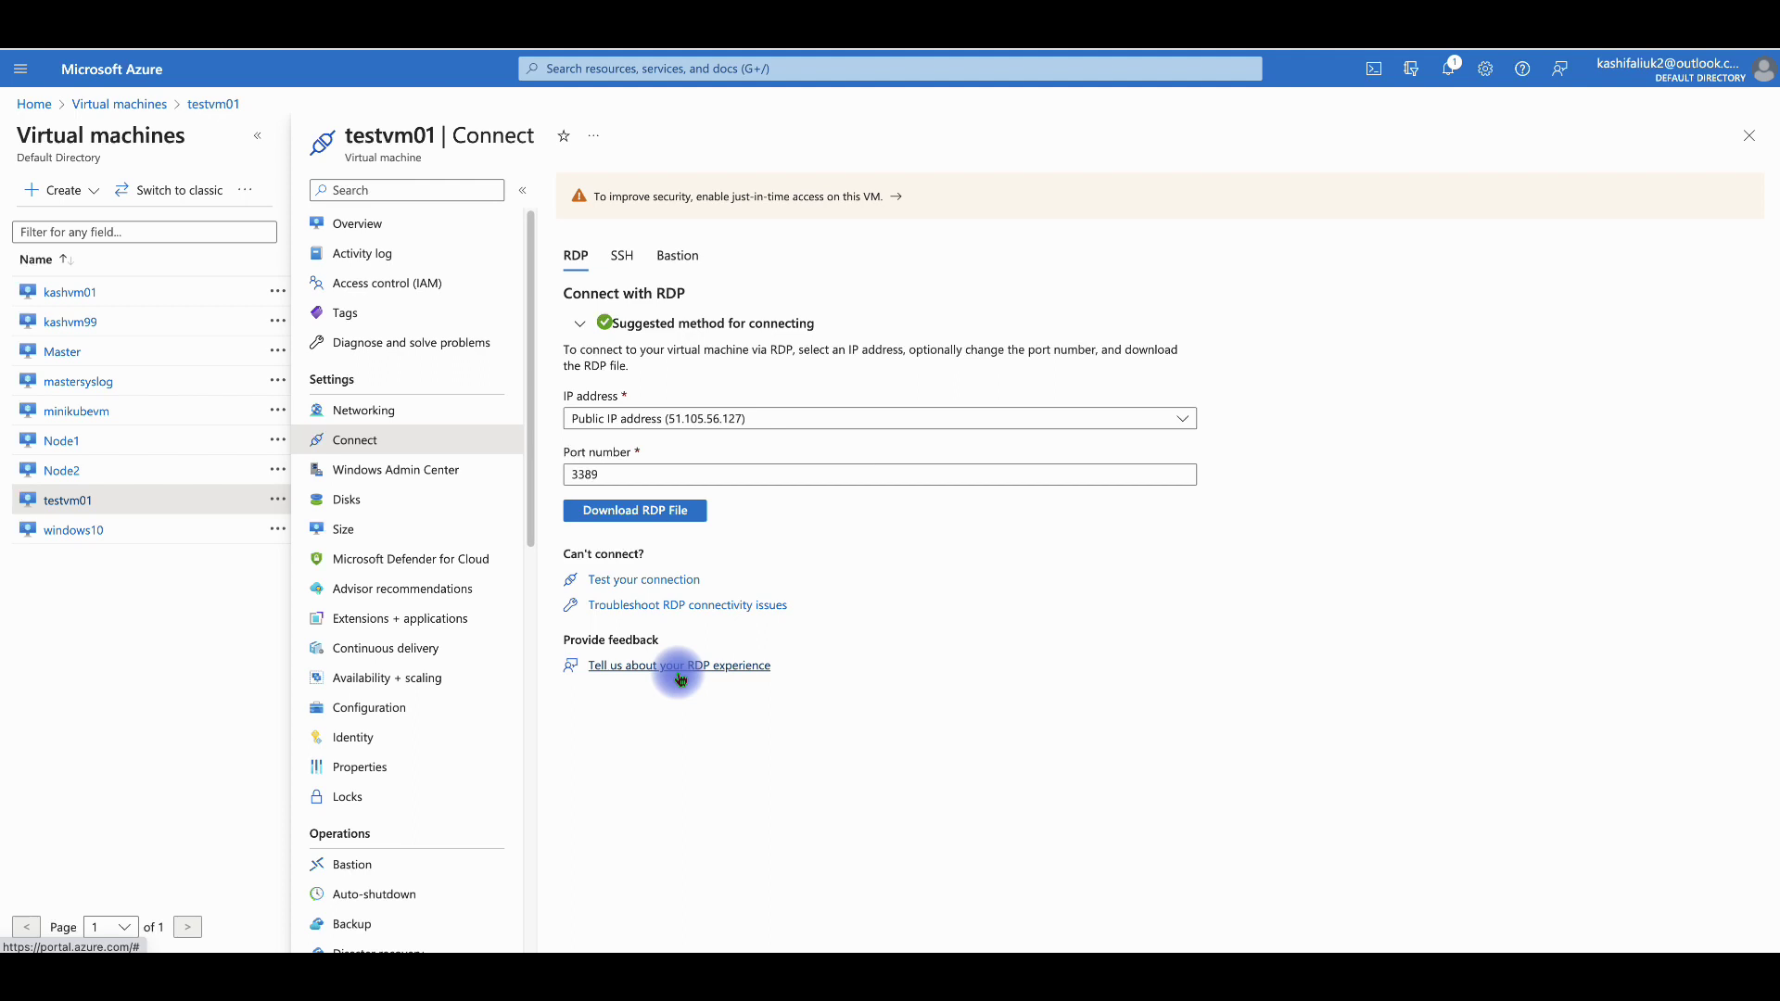
- Switch to Microsoft Remote Desktop by finding it with the system-wide search
mouse_move(1282, 946)
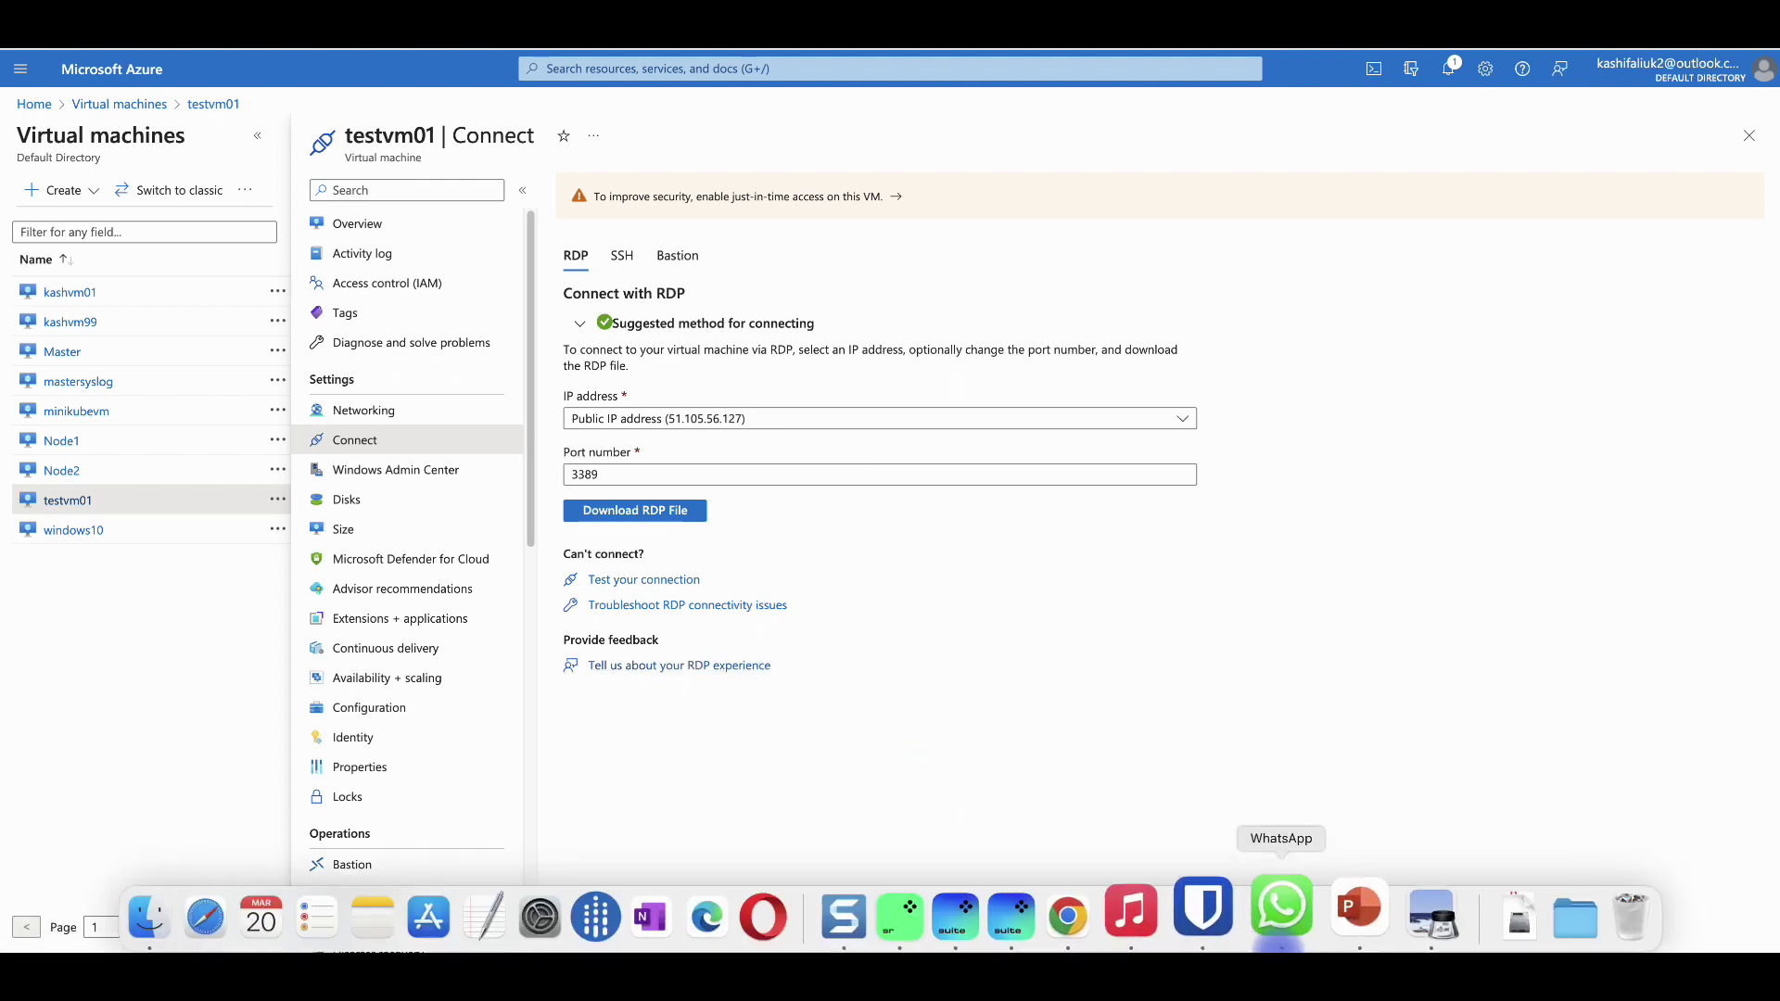
key(super+space)
text(remo)
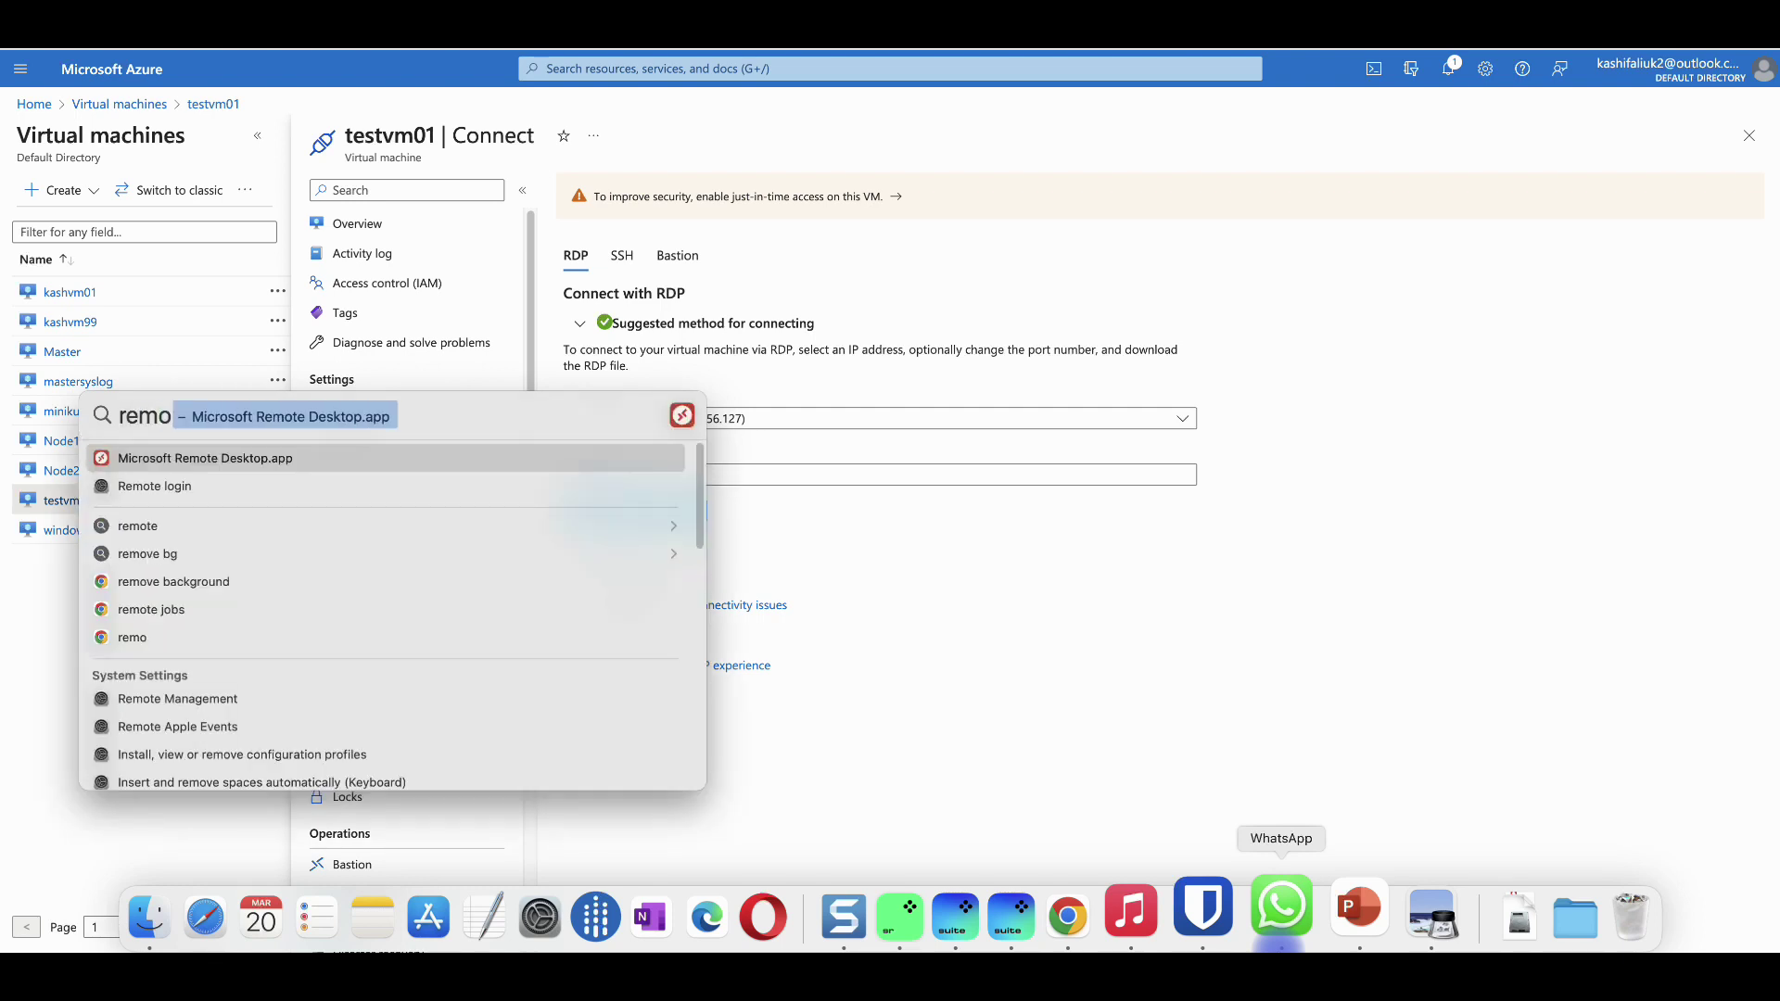
click(197, 460)
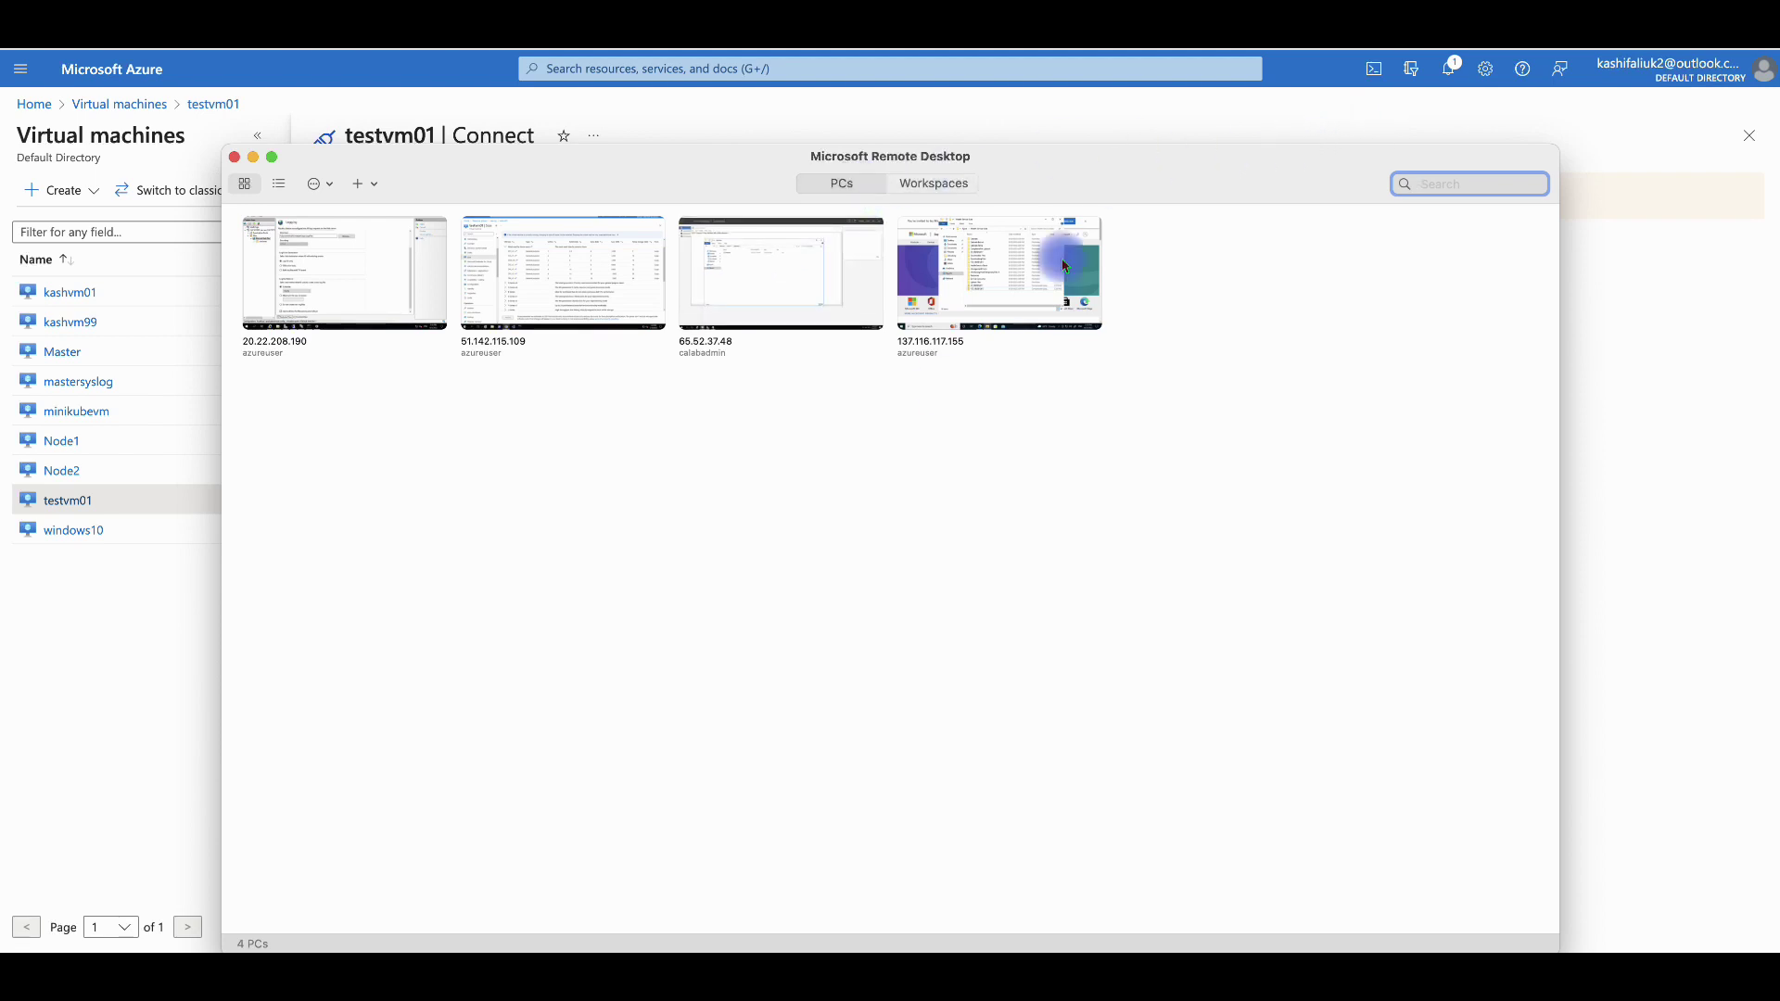
double_click(809, 302)
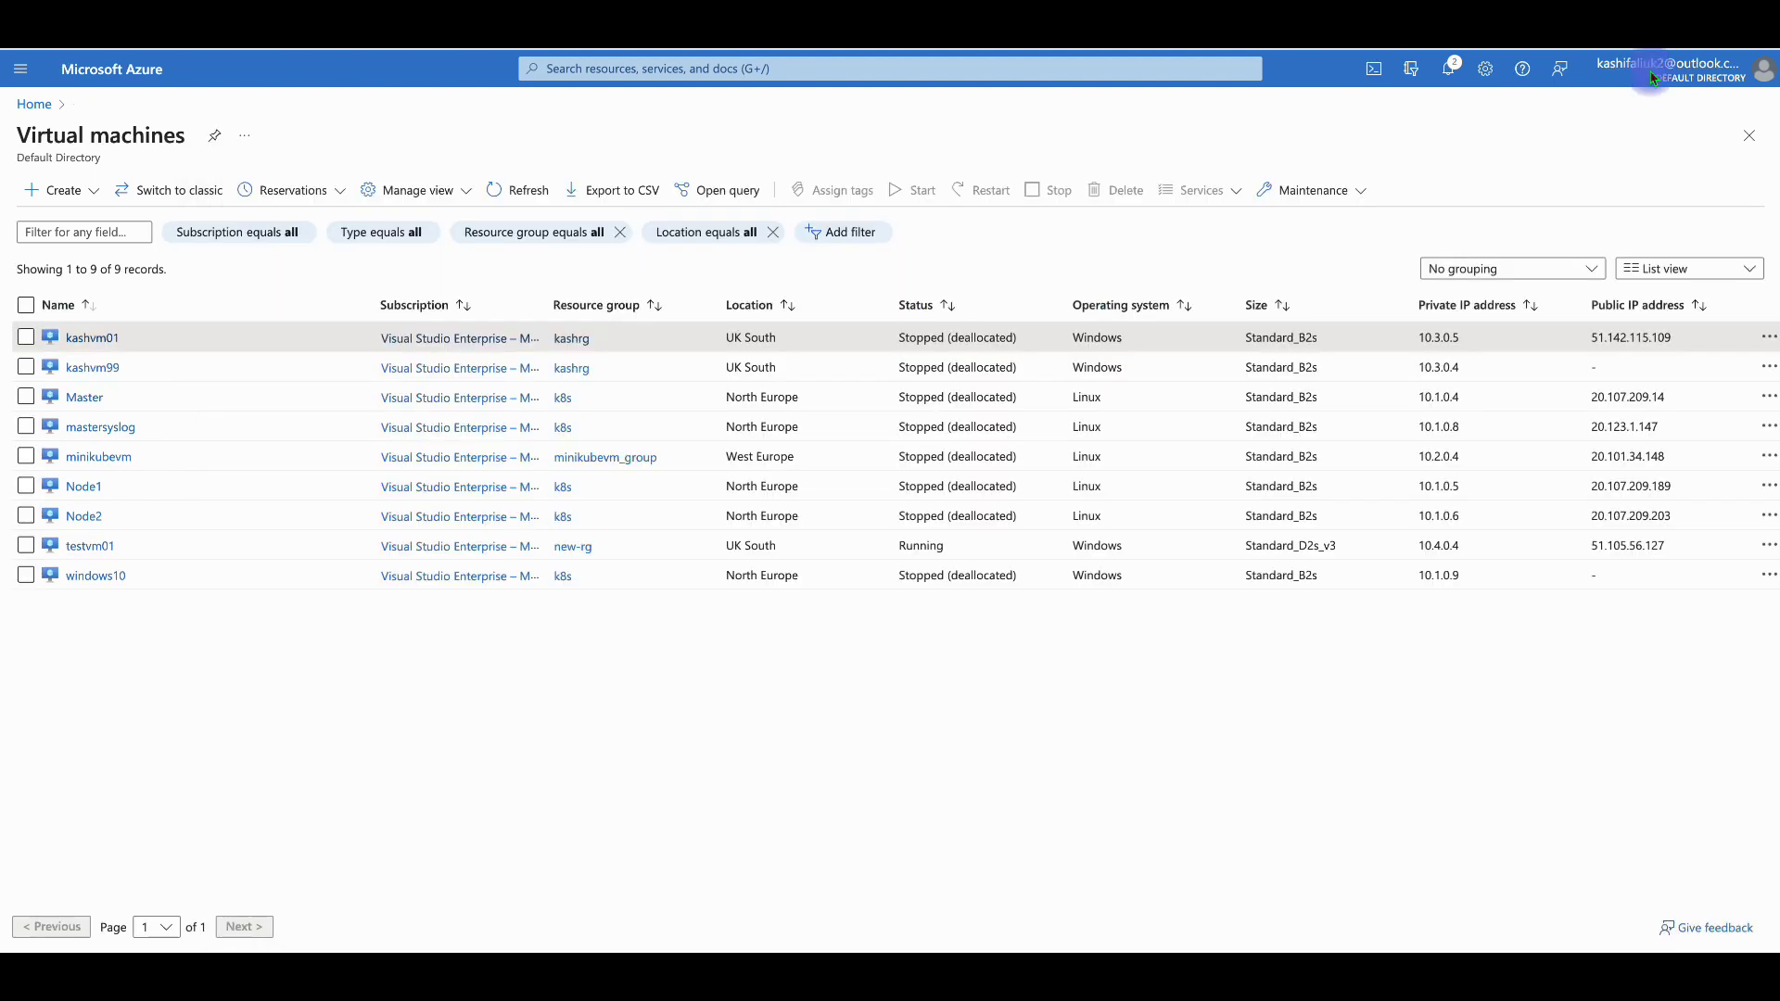
- Open testvm01's overview from the Azure portal's virtual machines list
click(1416, 408)
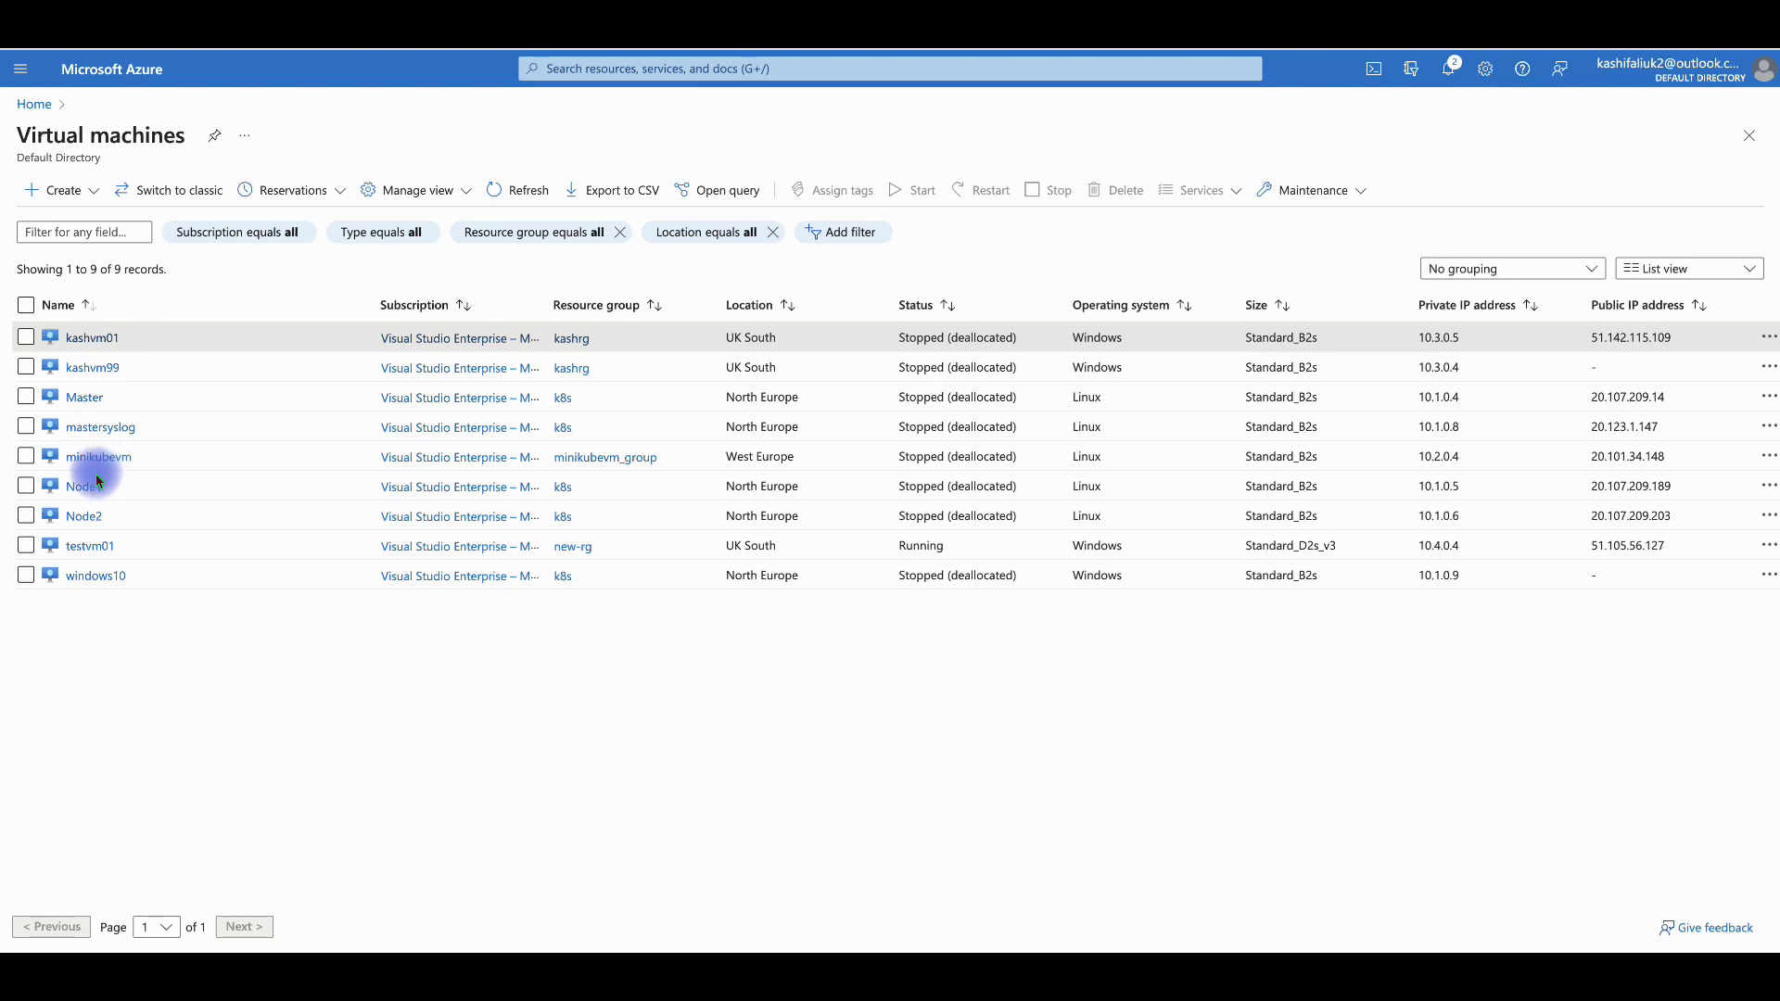
click(91, 546)
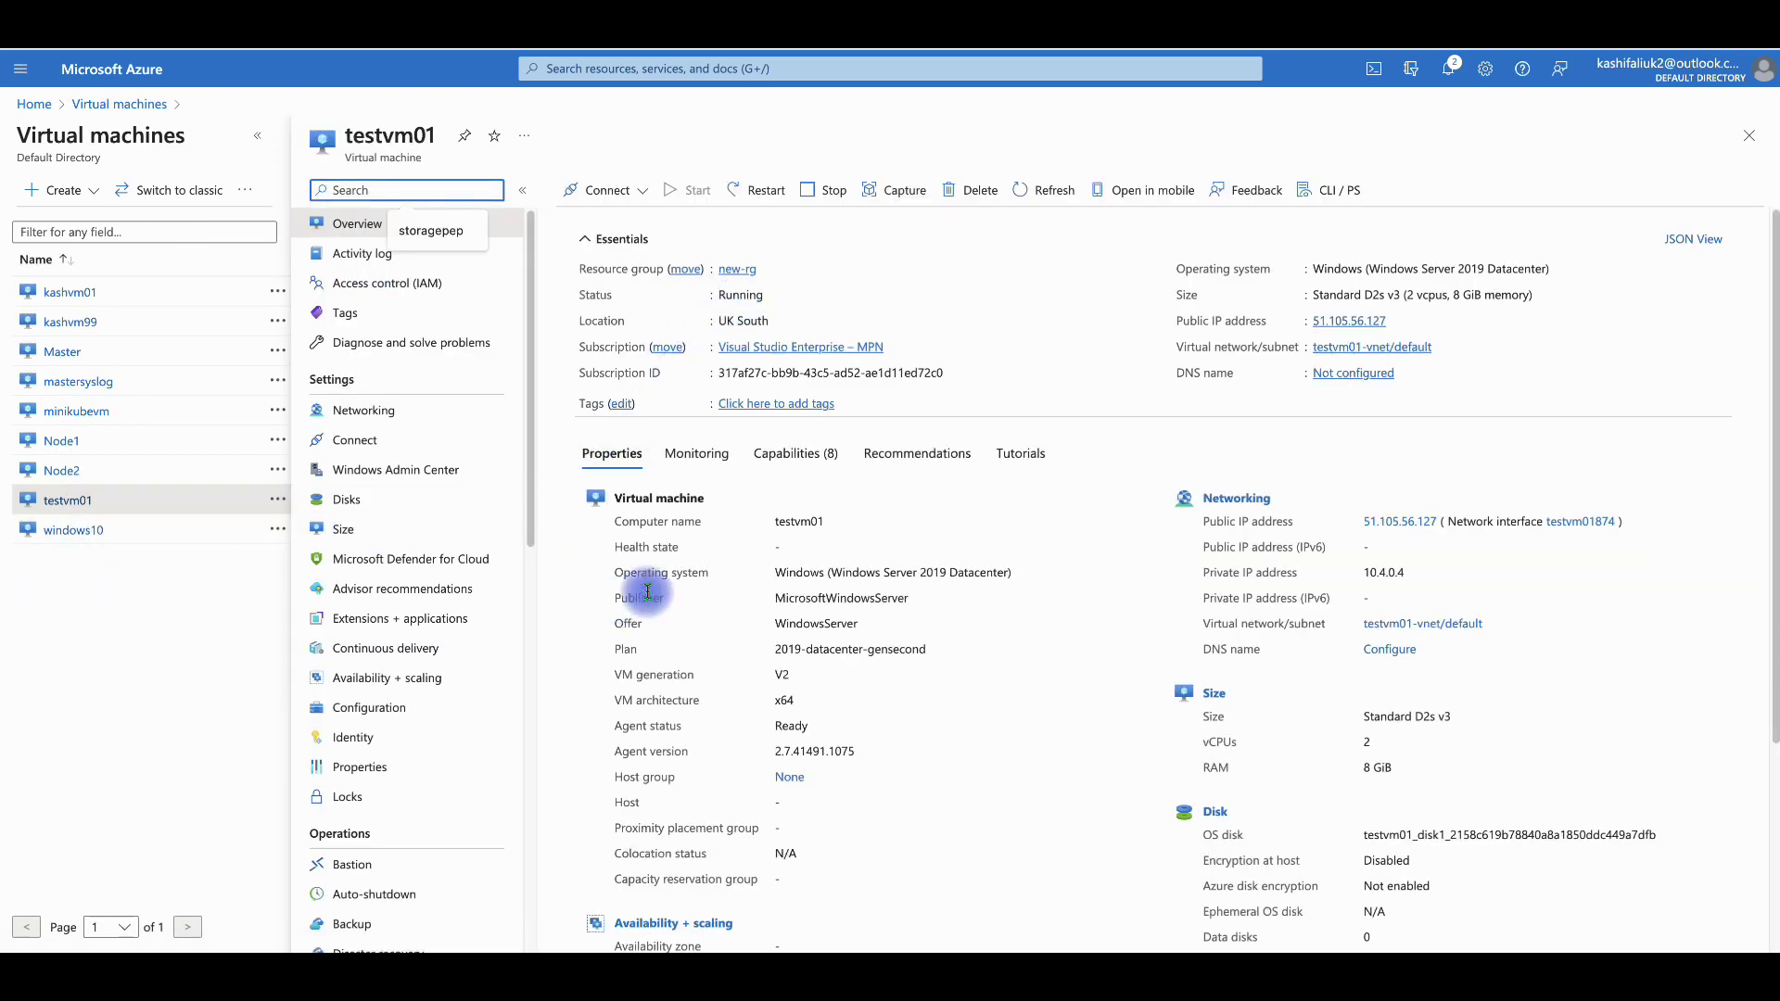
- Switch to Microsoft Remote Desktop and look over the saved PC connections
mouse_move(1205, 937)
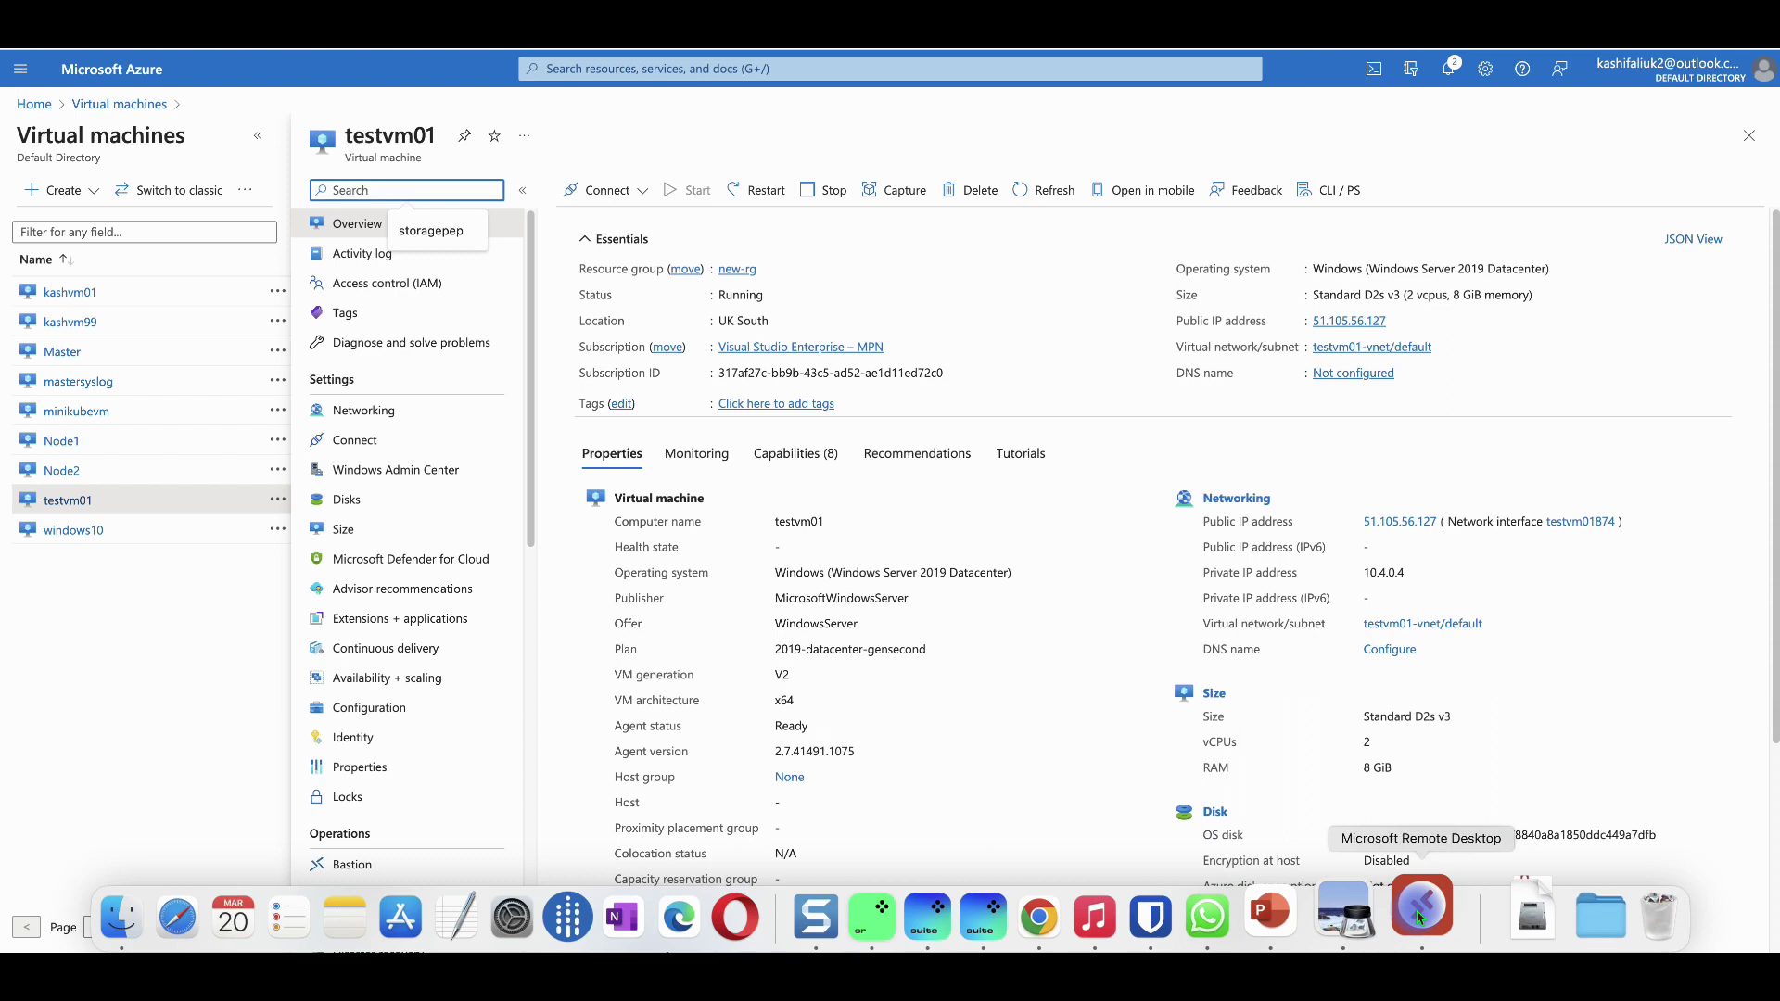
click(1421, 917)
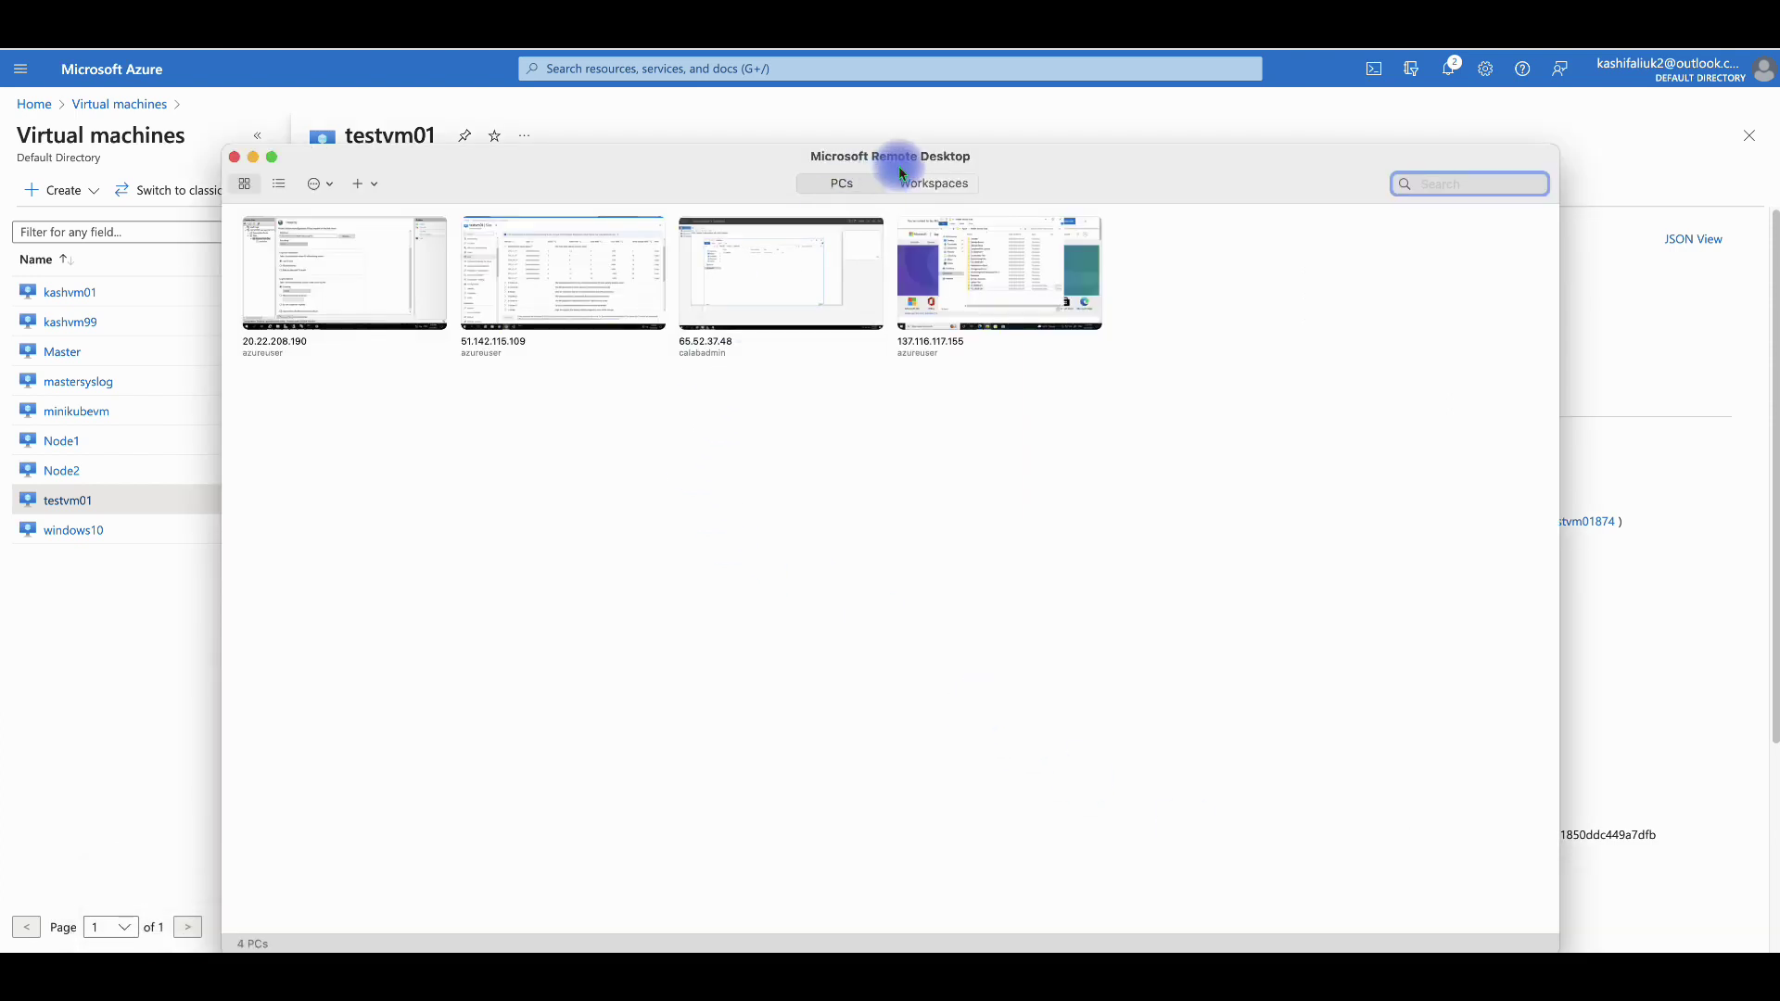
mouse_move(900, 337)
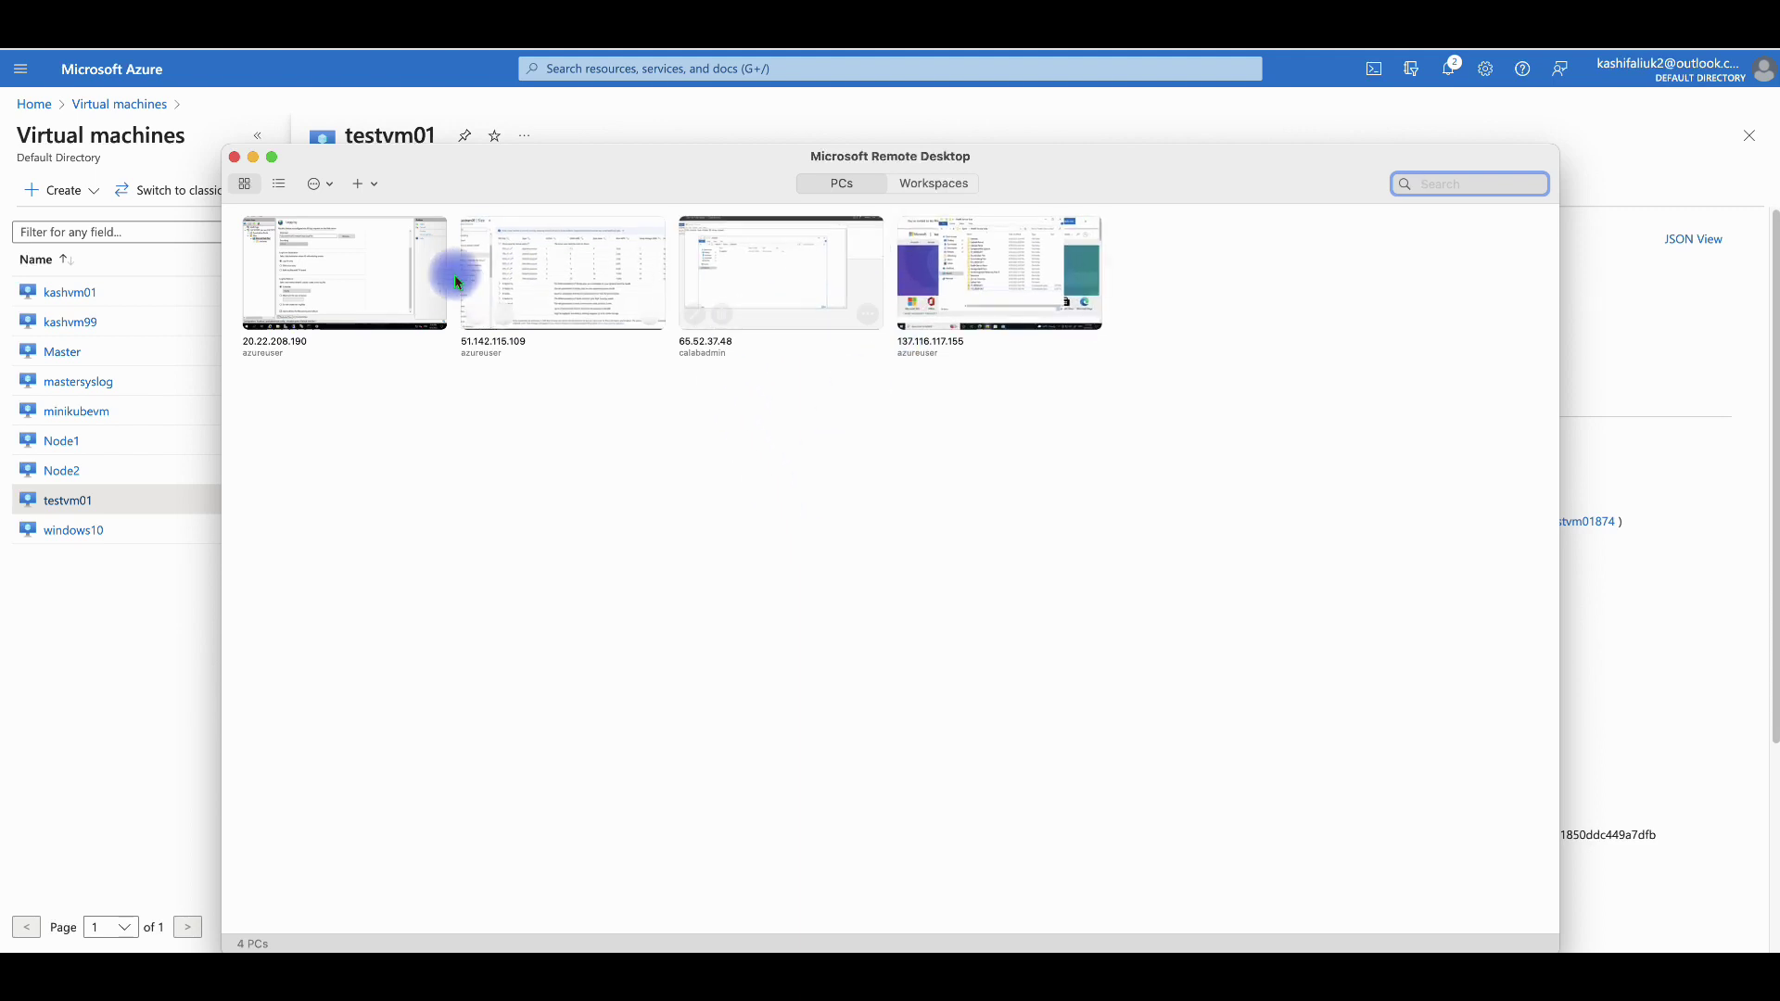
mouse_move(330, 290)
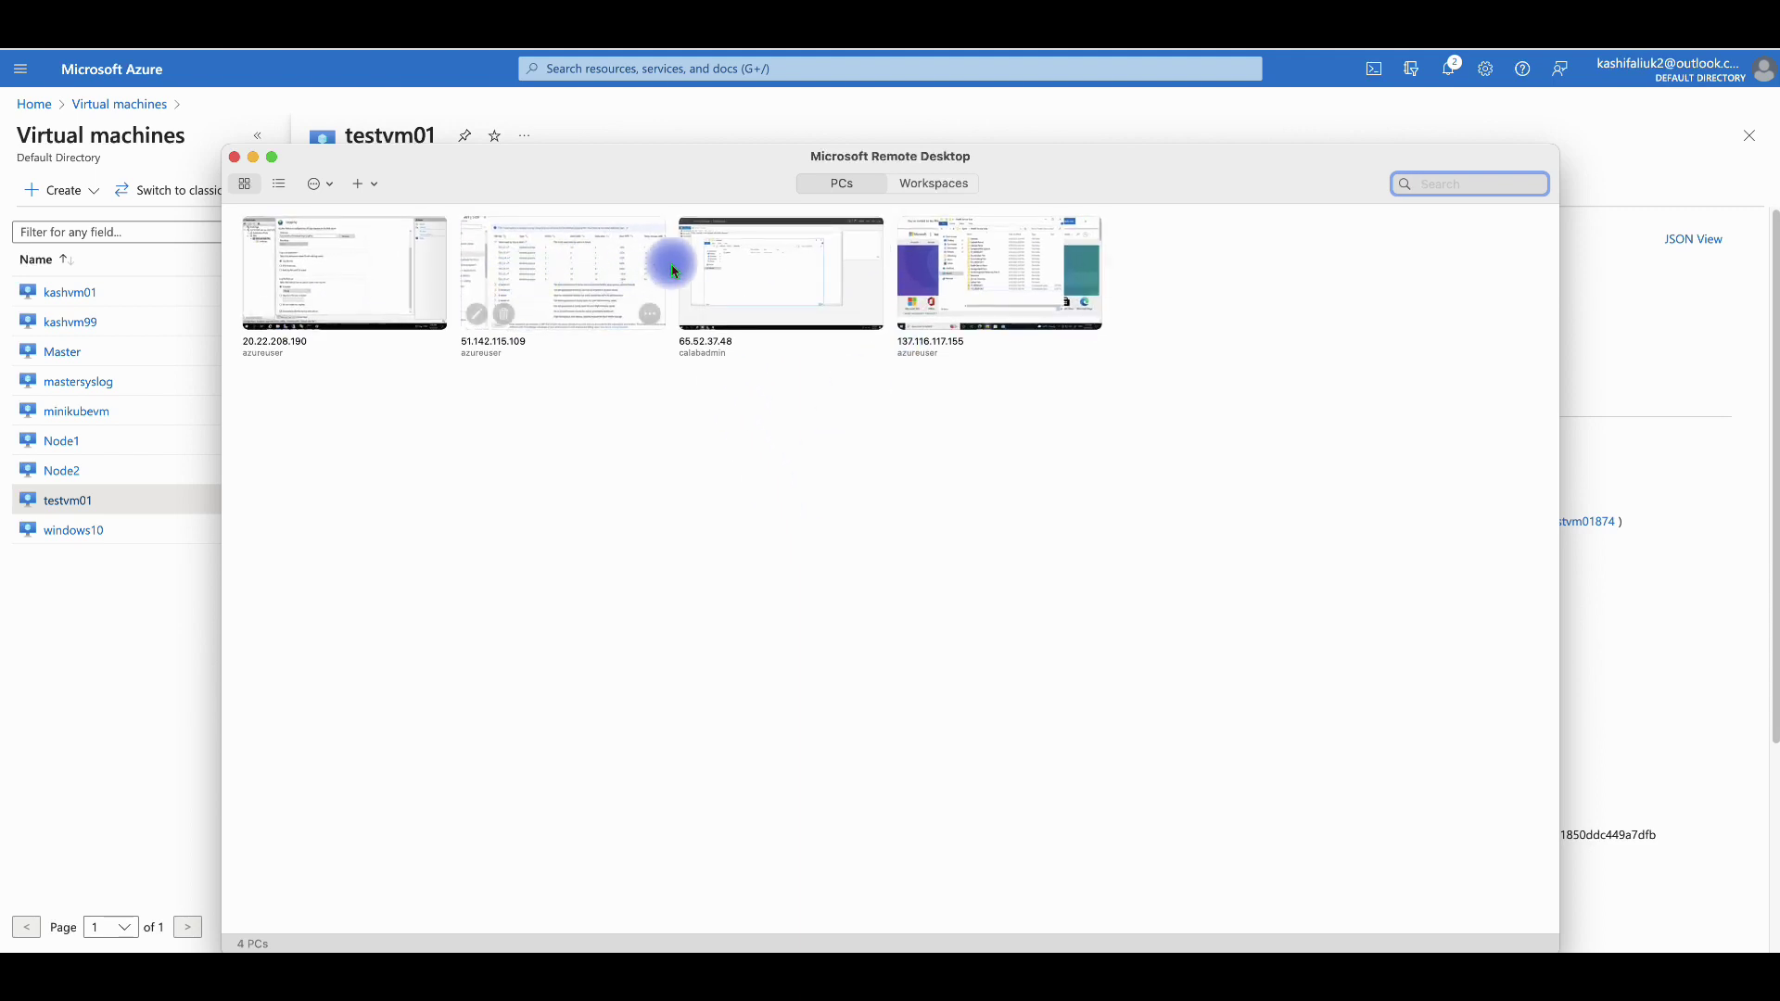
mouse_move(732, 308)
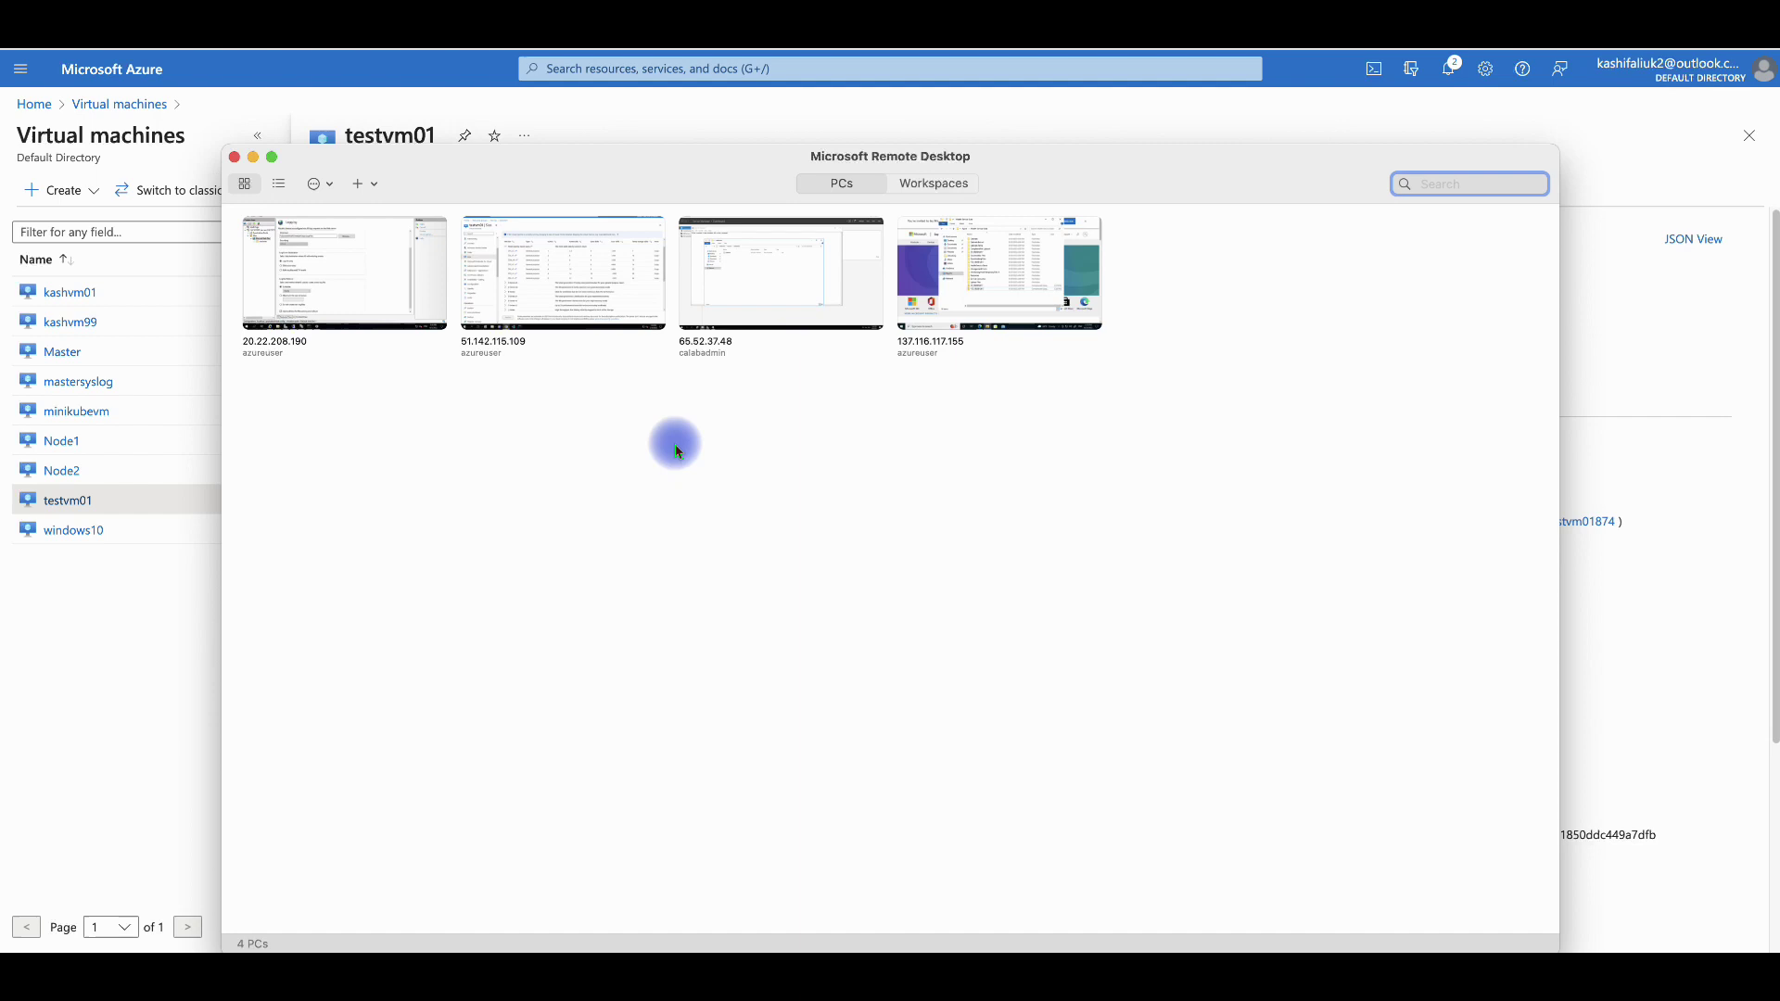
- Return to the Azure portal and copy testvm01's public IP address from its overview
click(171, 613)
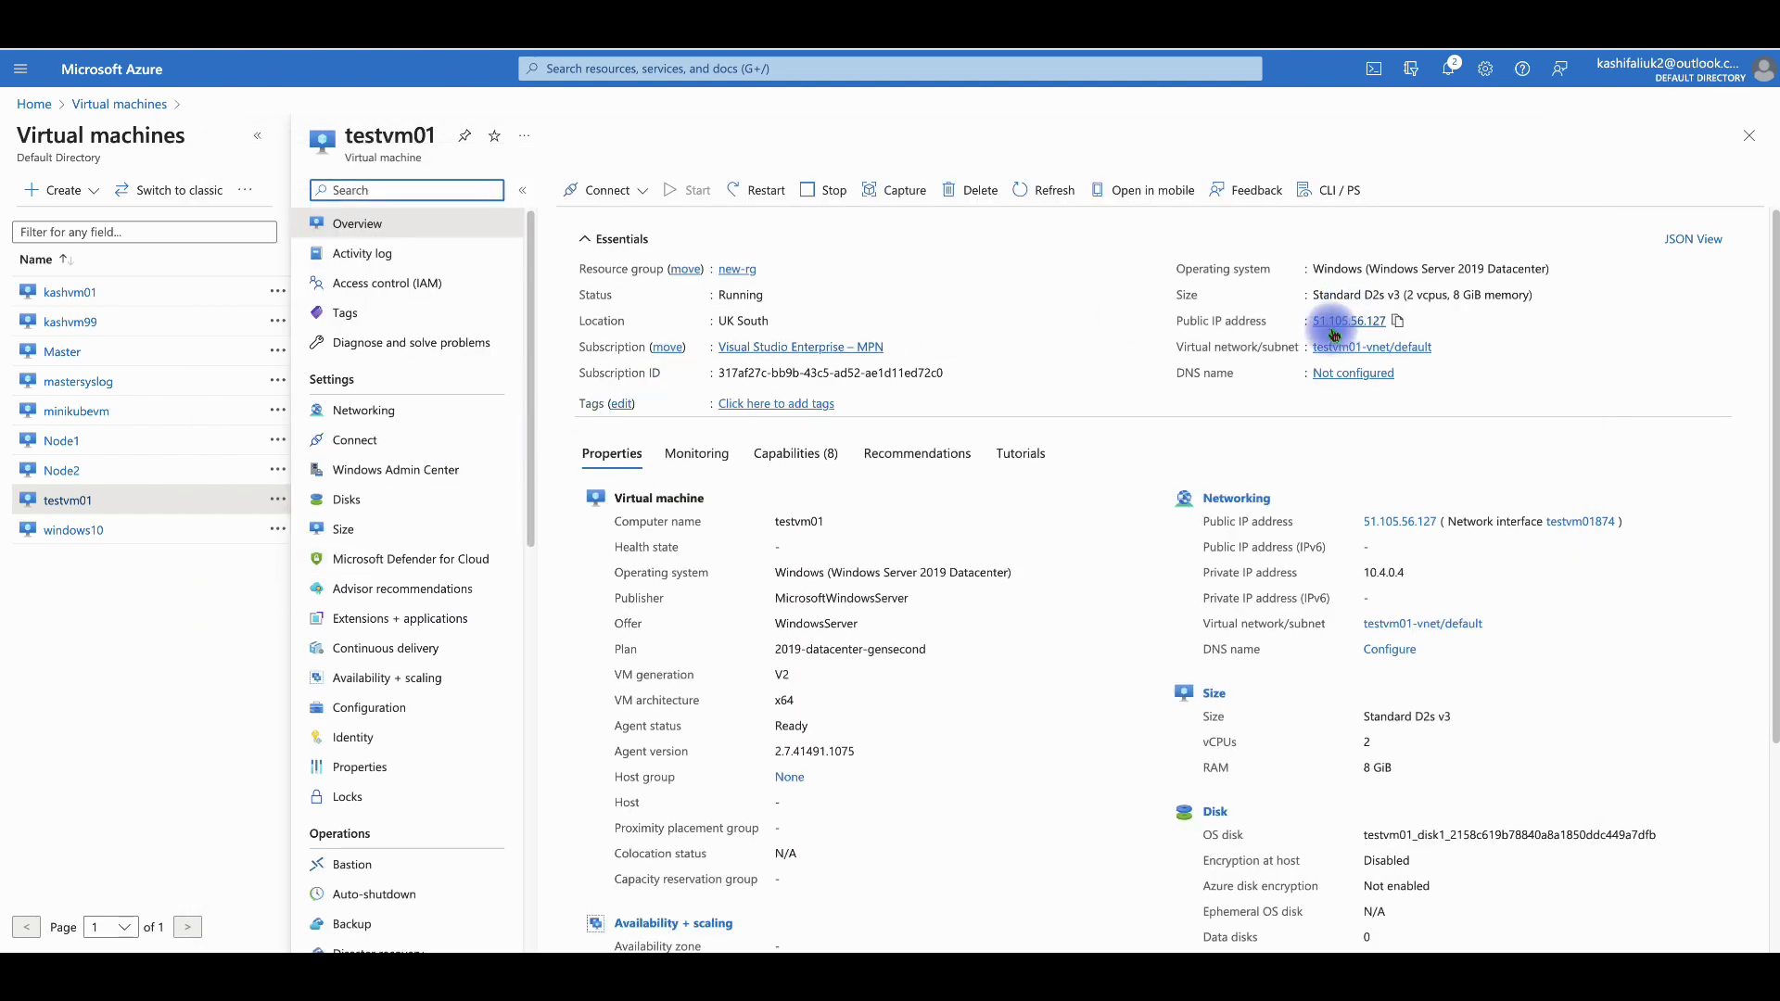
mouse_move(1333, 332)
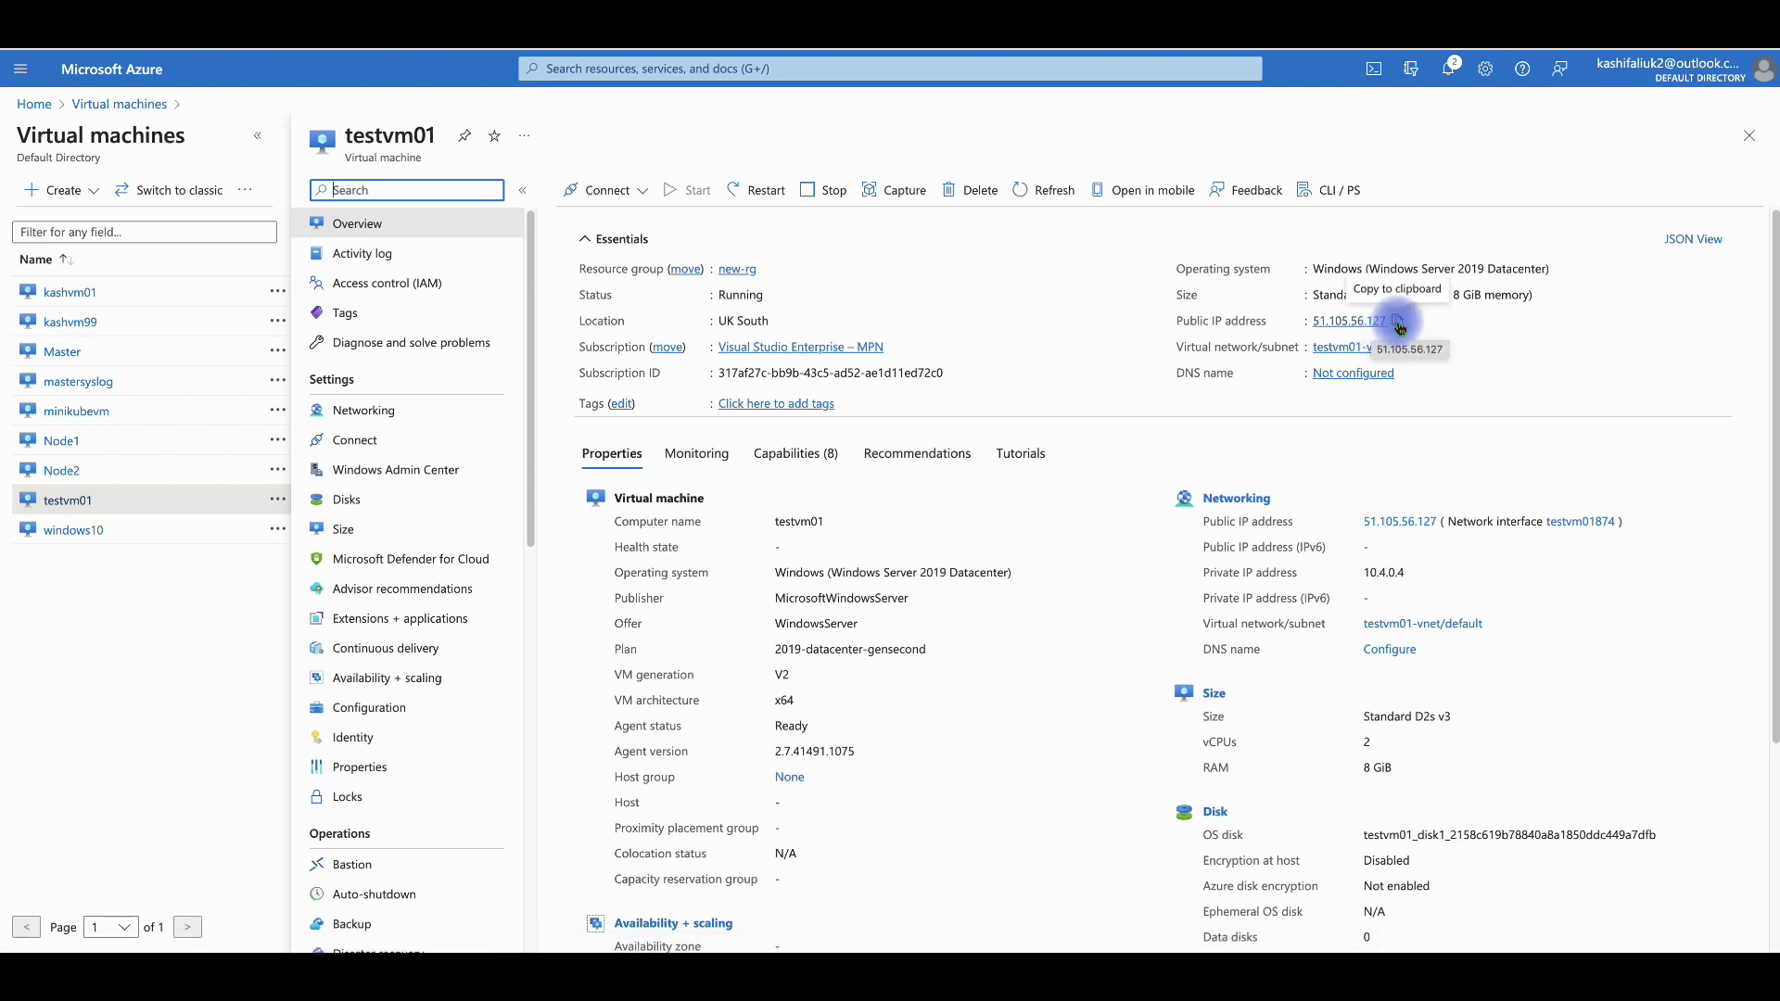
mouse_move(1112, 941)
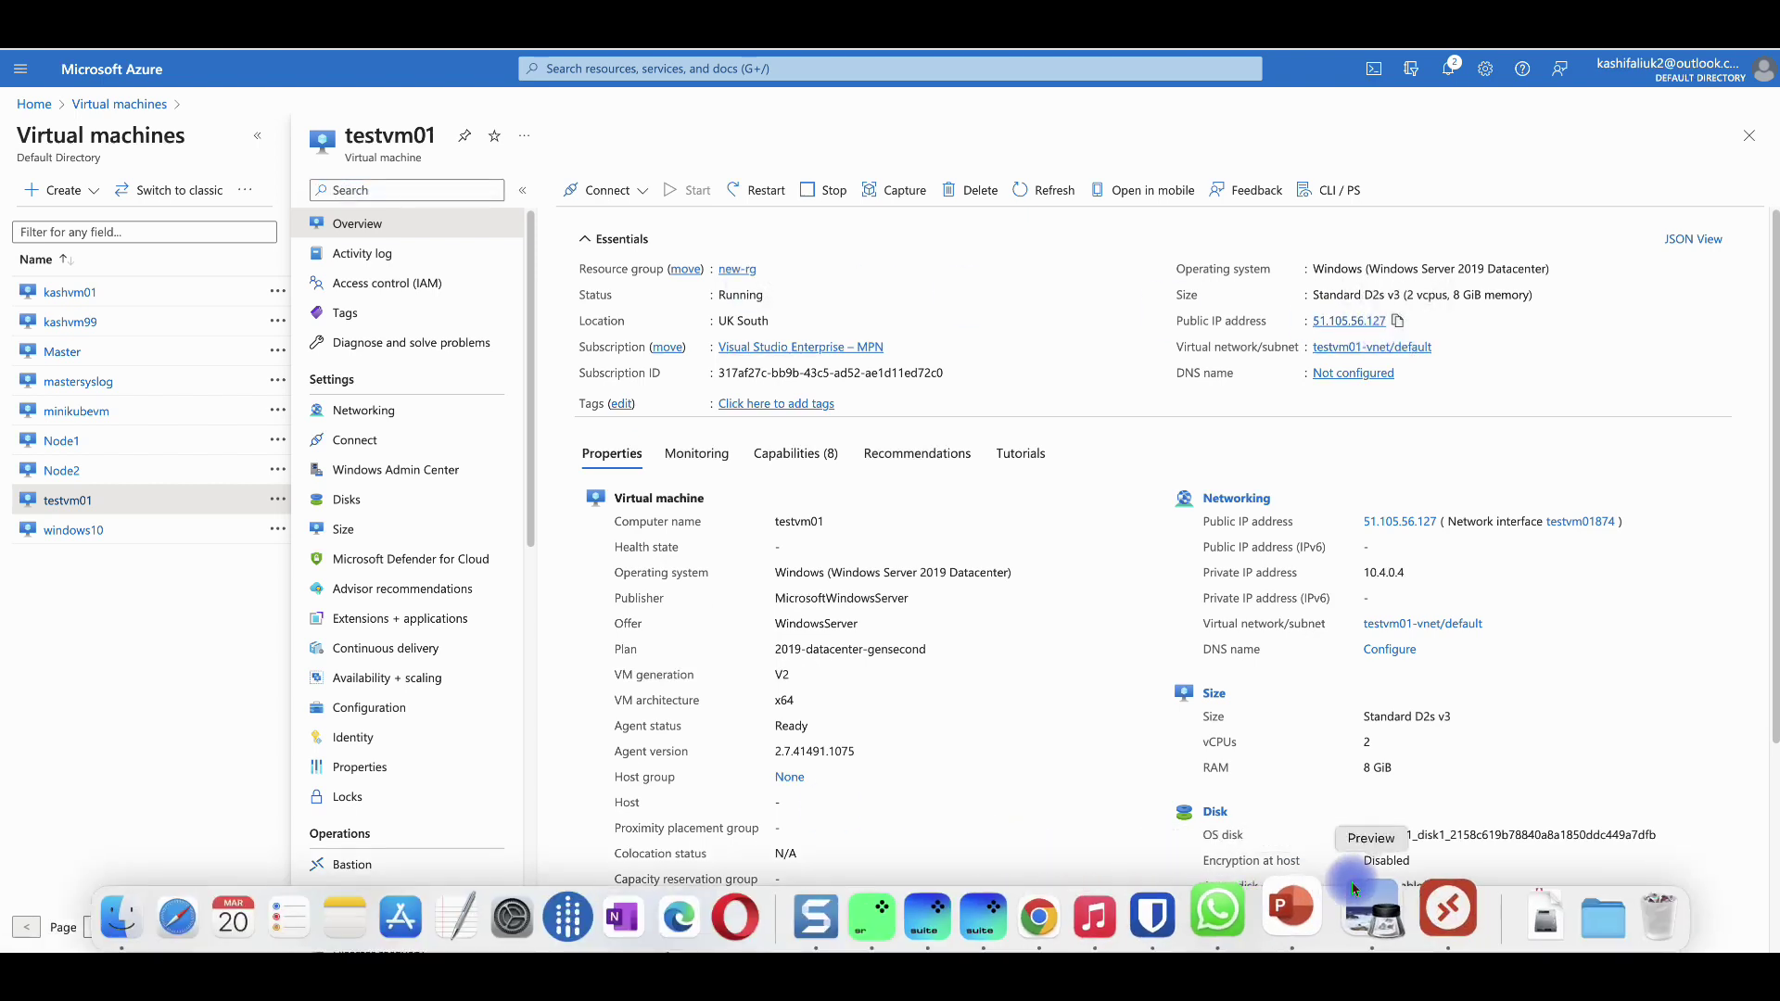
- Switch to Microsoft Remote Desktop and add a PC with 51.105.56.127 as its PC name
click(1449, 911)
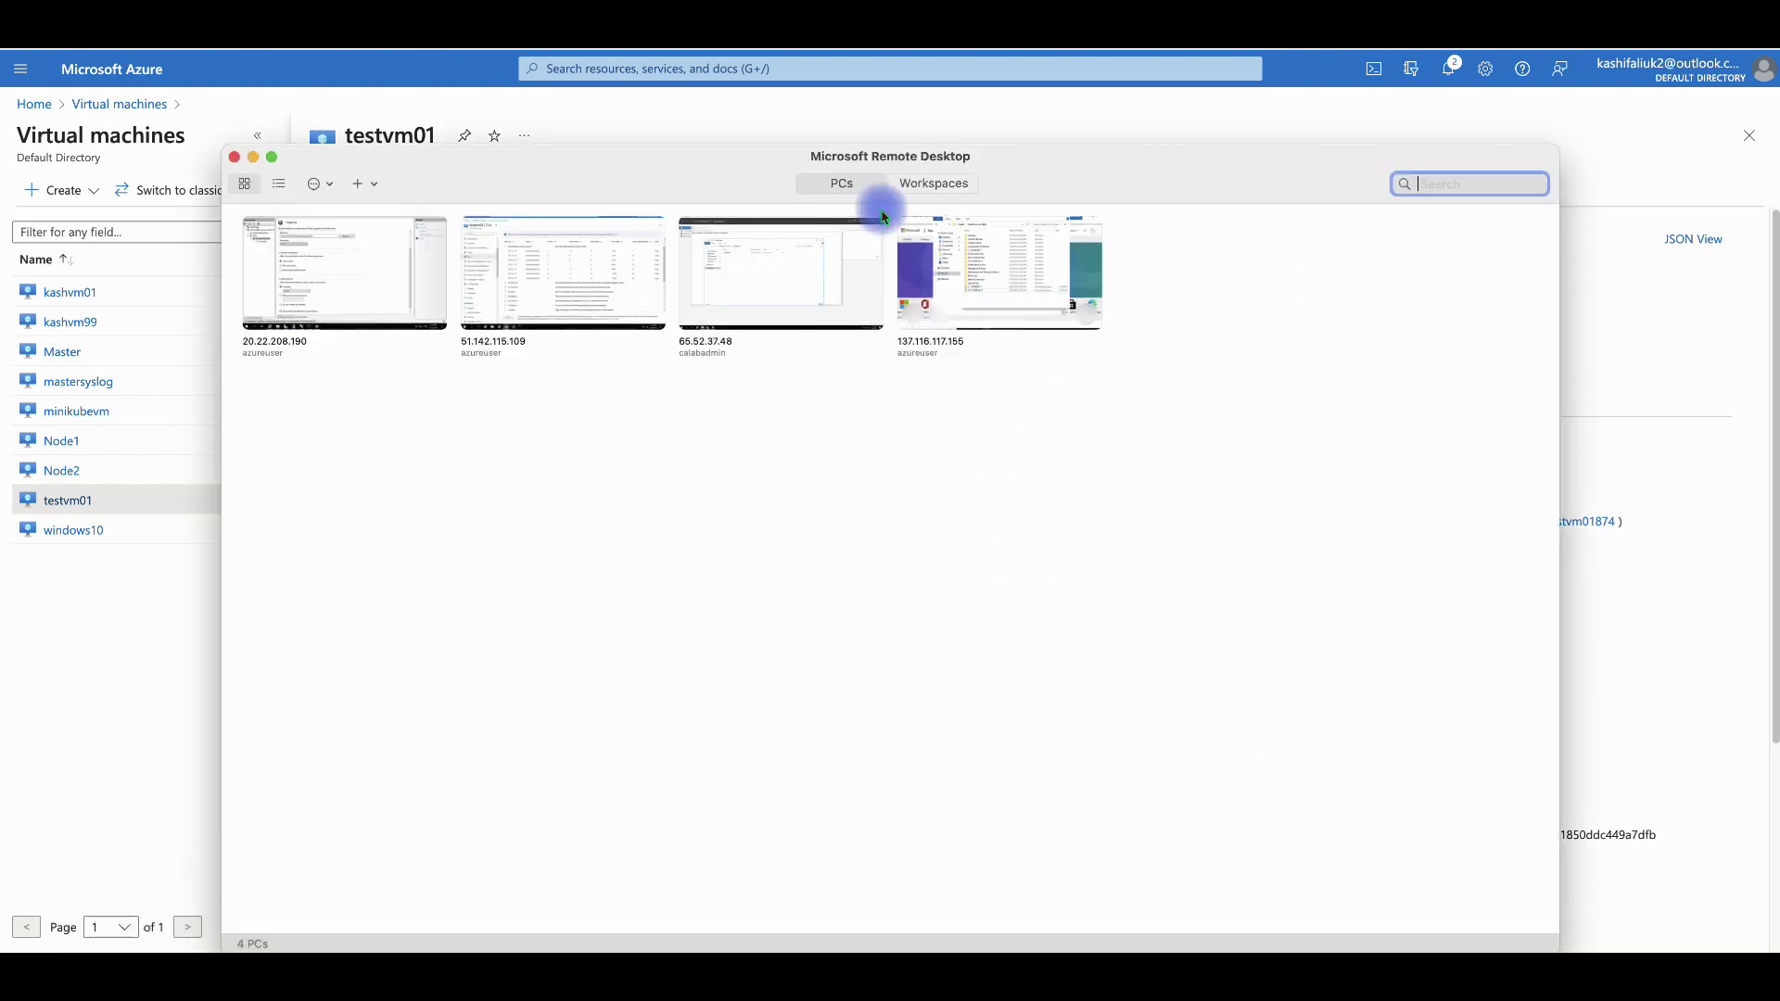
click(358, 188)
click(371, 211)
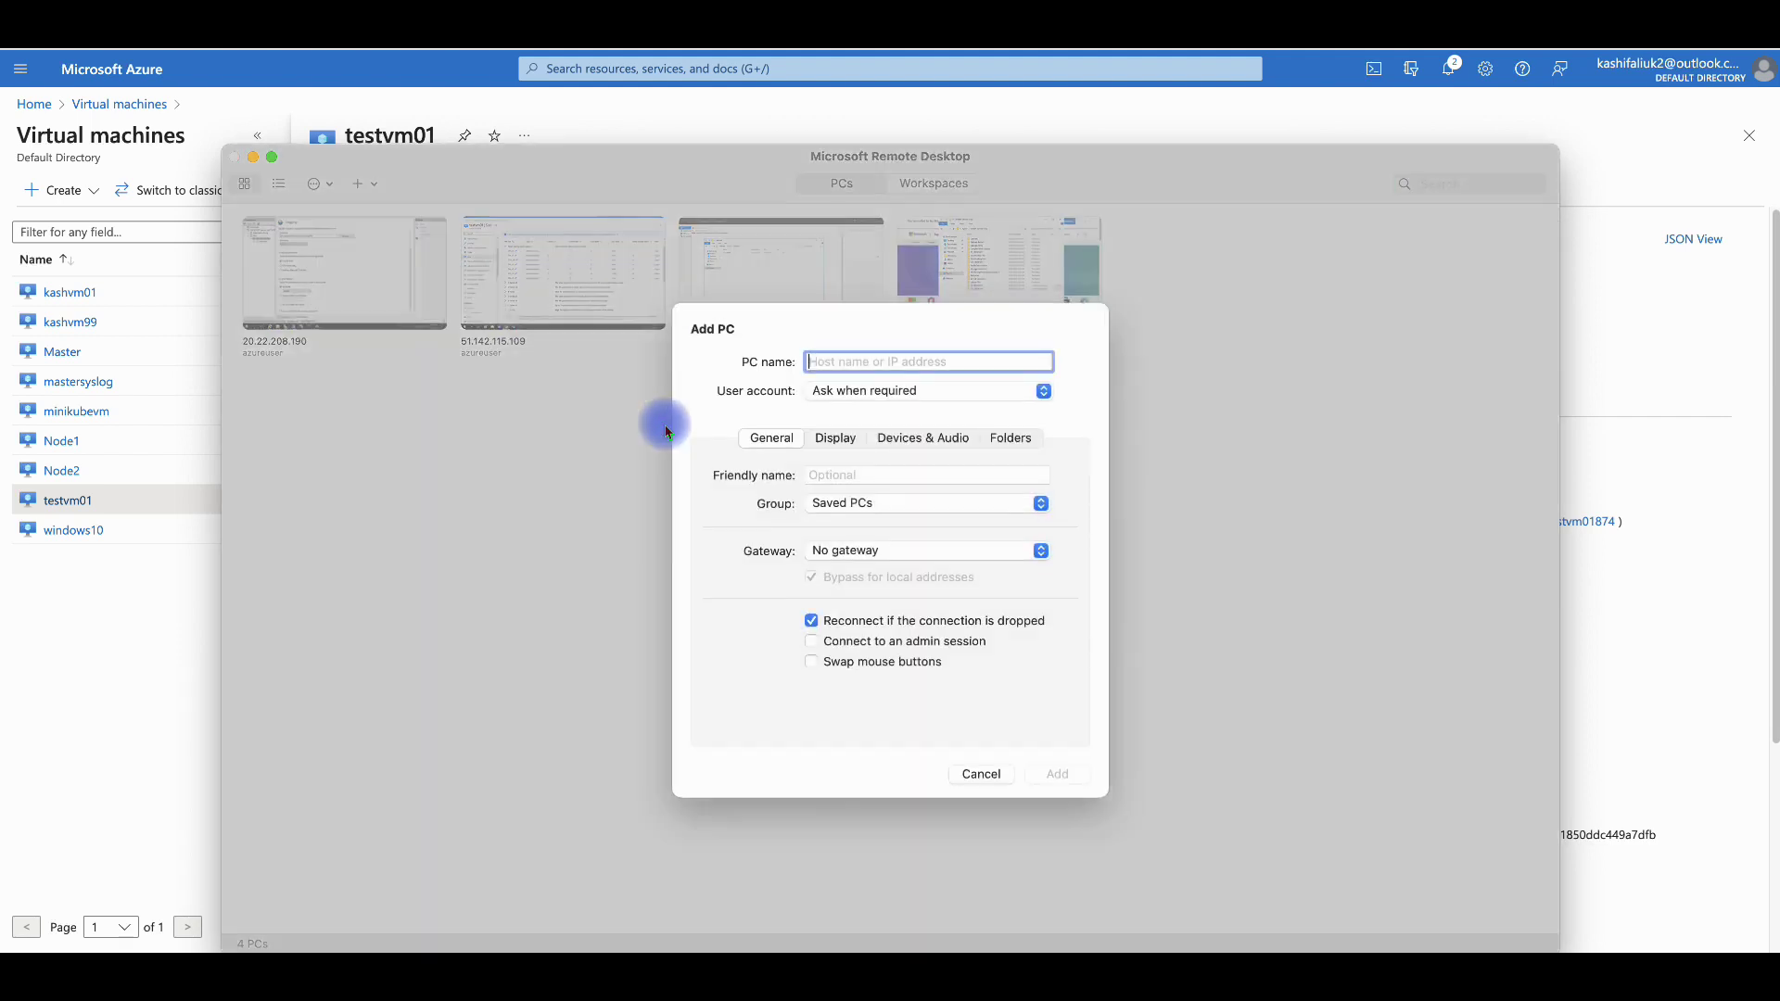
right_click(858, 366)
click(883, 417)
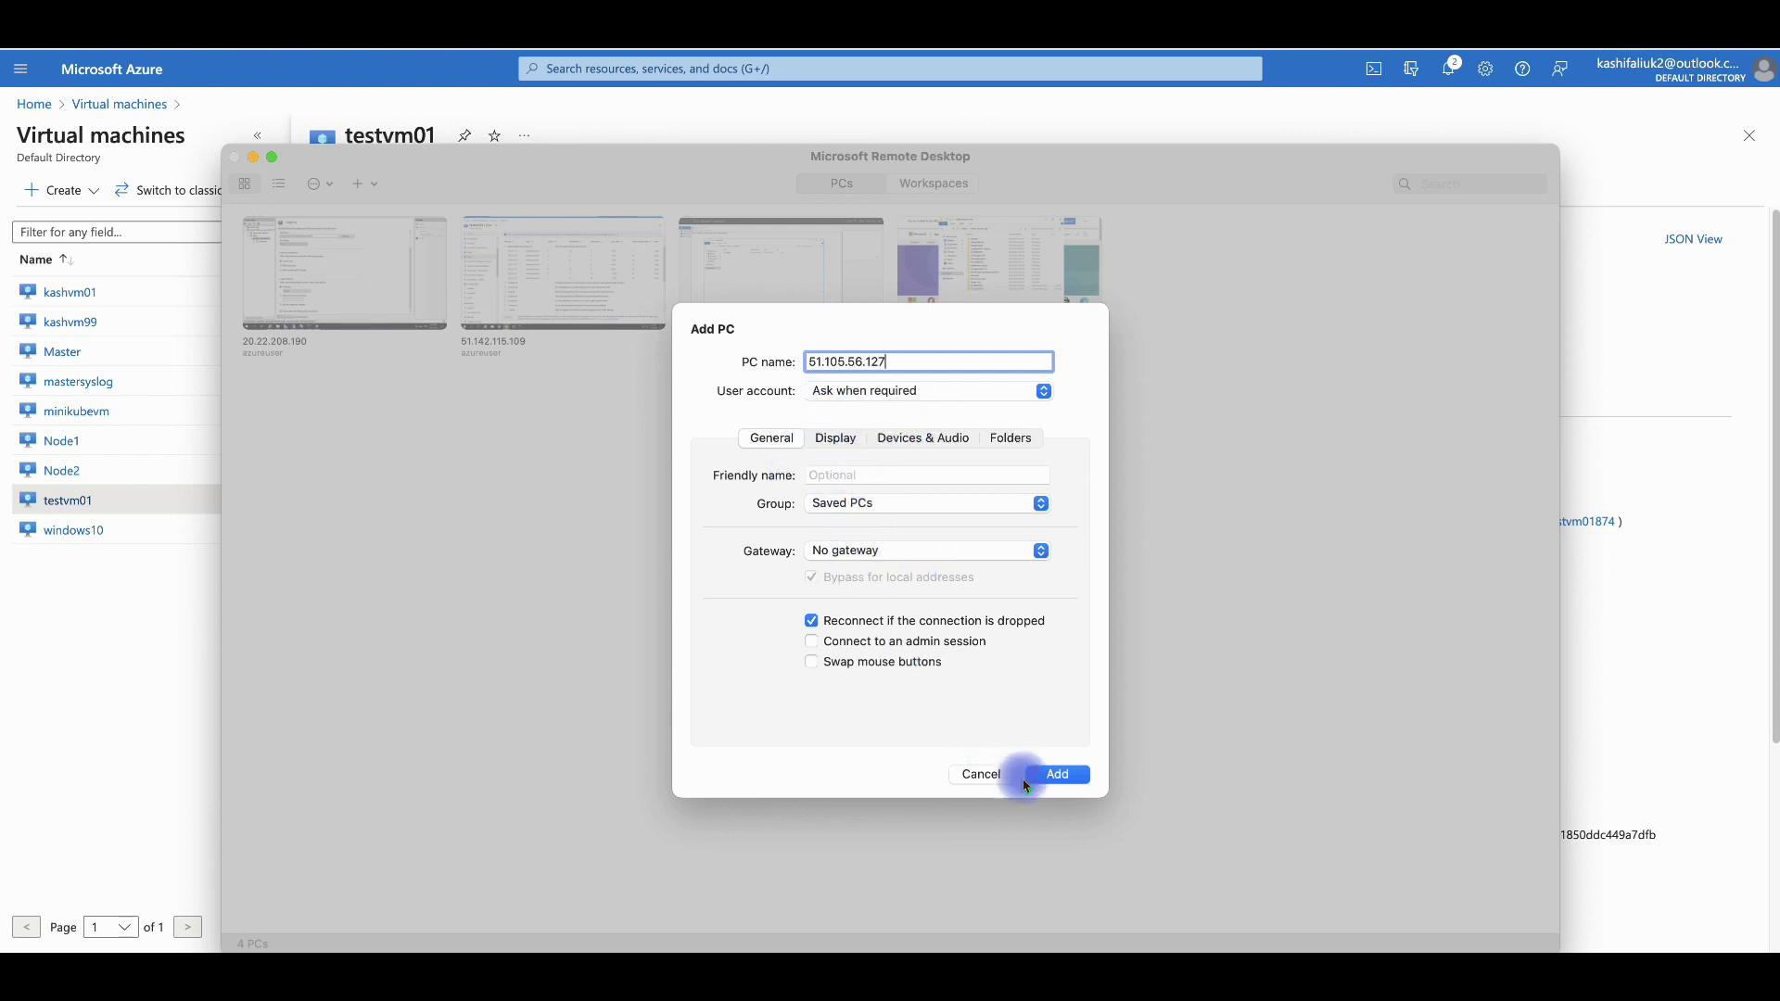
click(1057, 774)
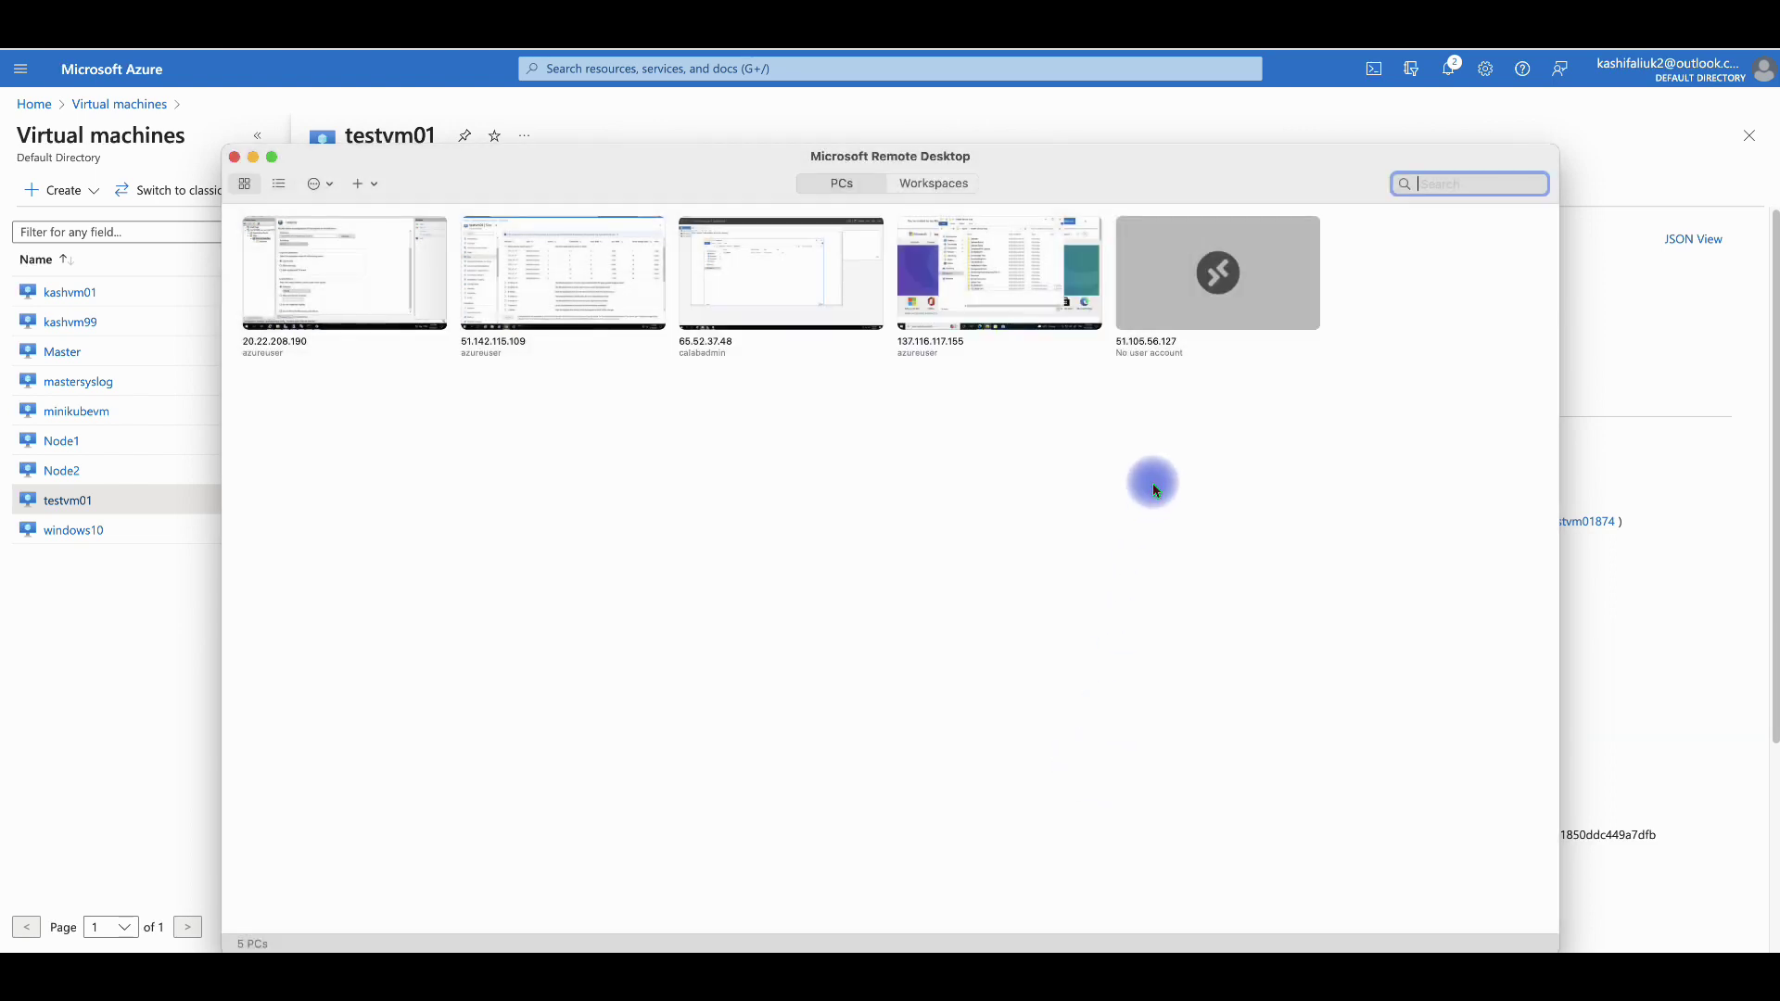
- Connect to the 51.105.56.127 PC as azureuser, entering the account password and accepting the unverified certificate
mouse_move(1179, 318)
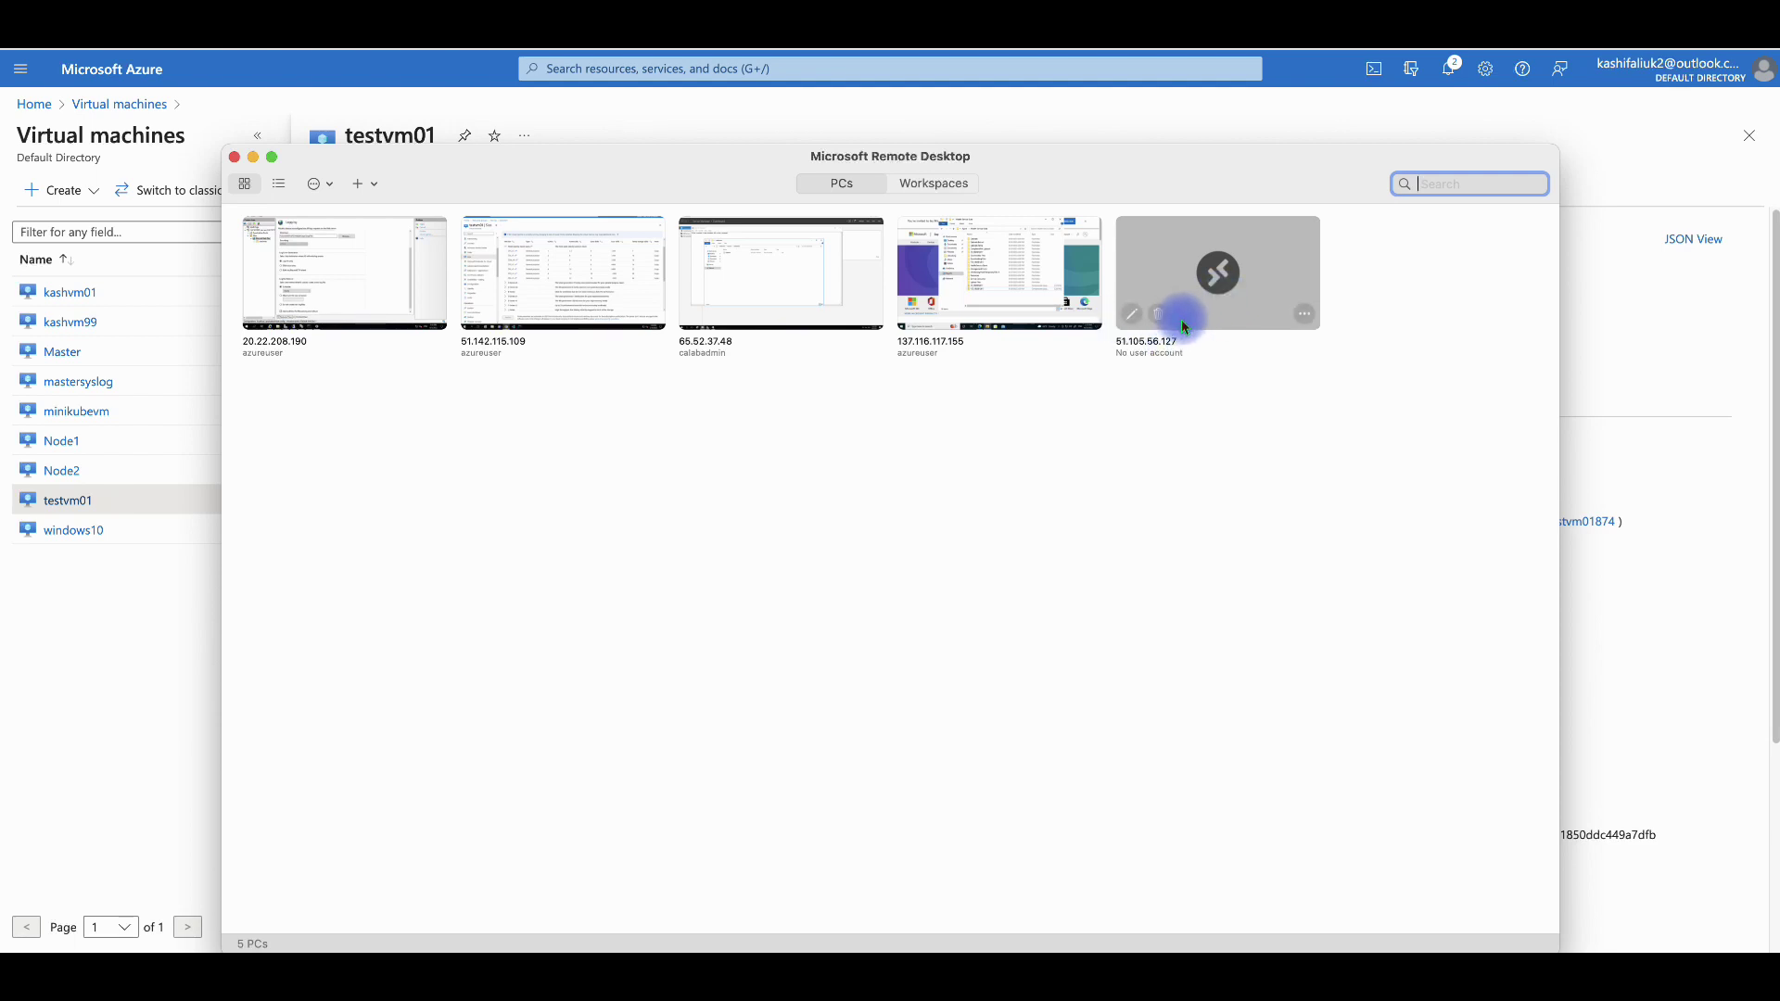
double_click(1170, 291)
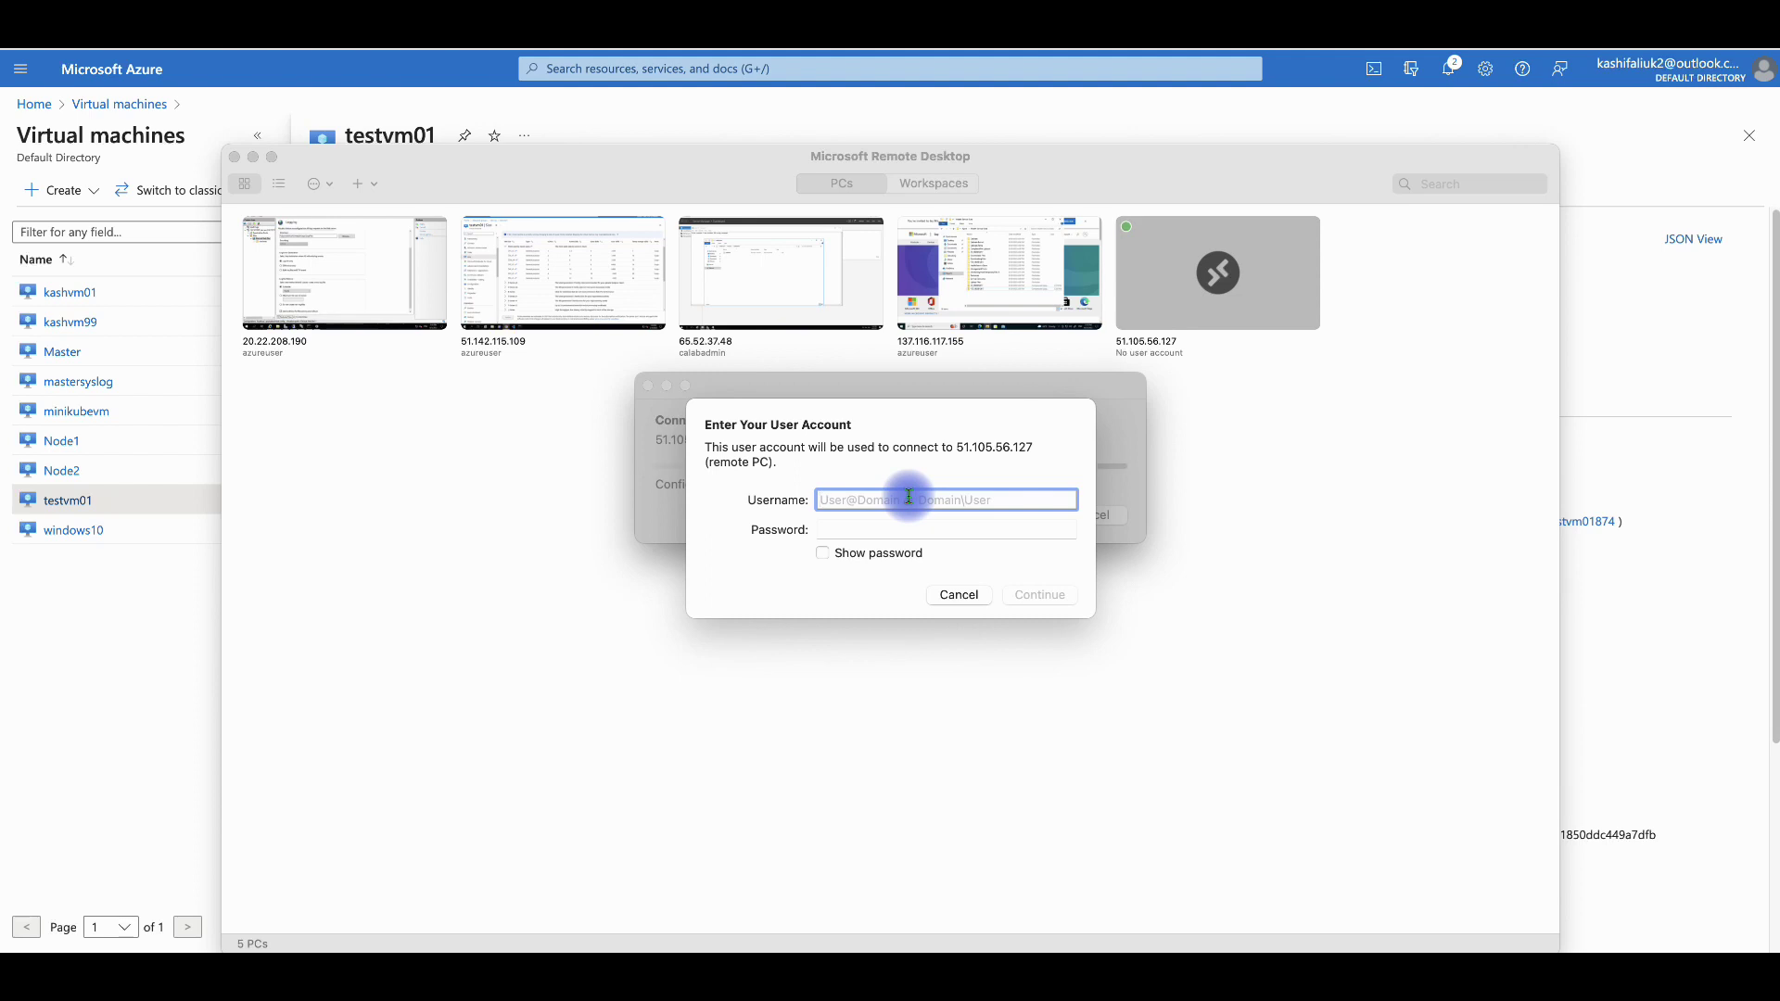
text(azu)
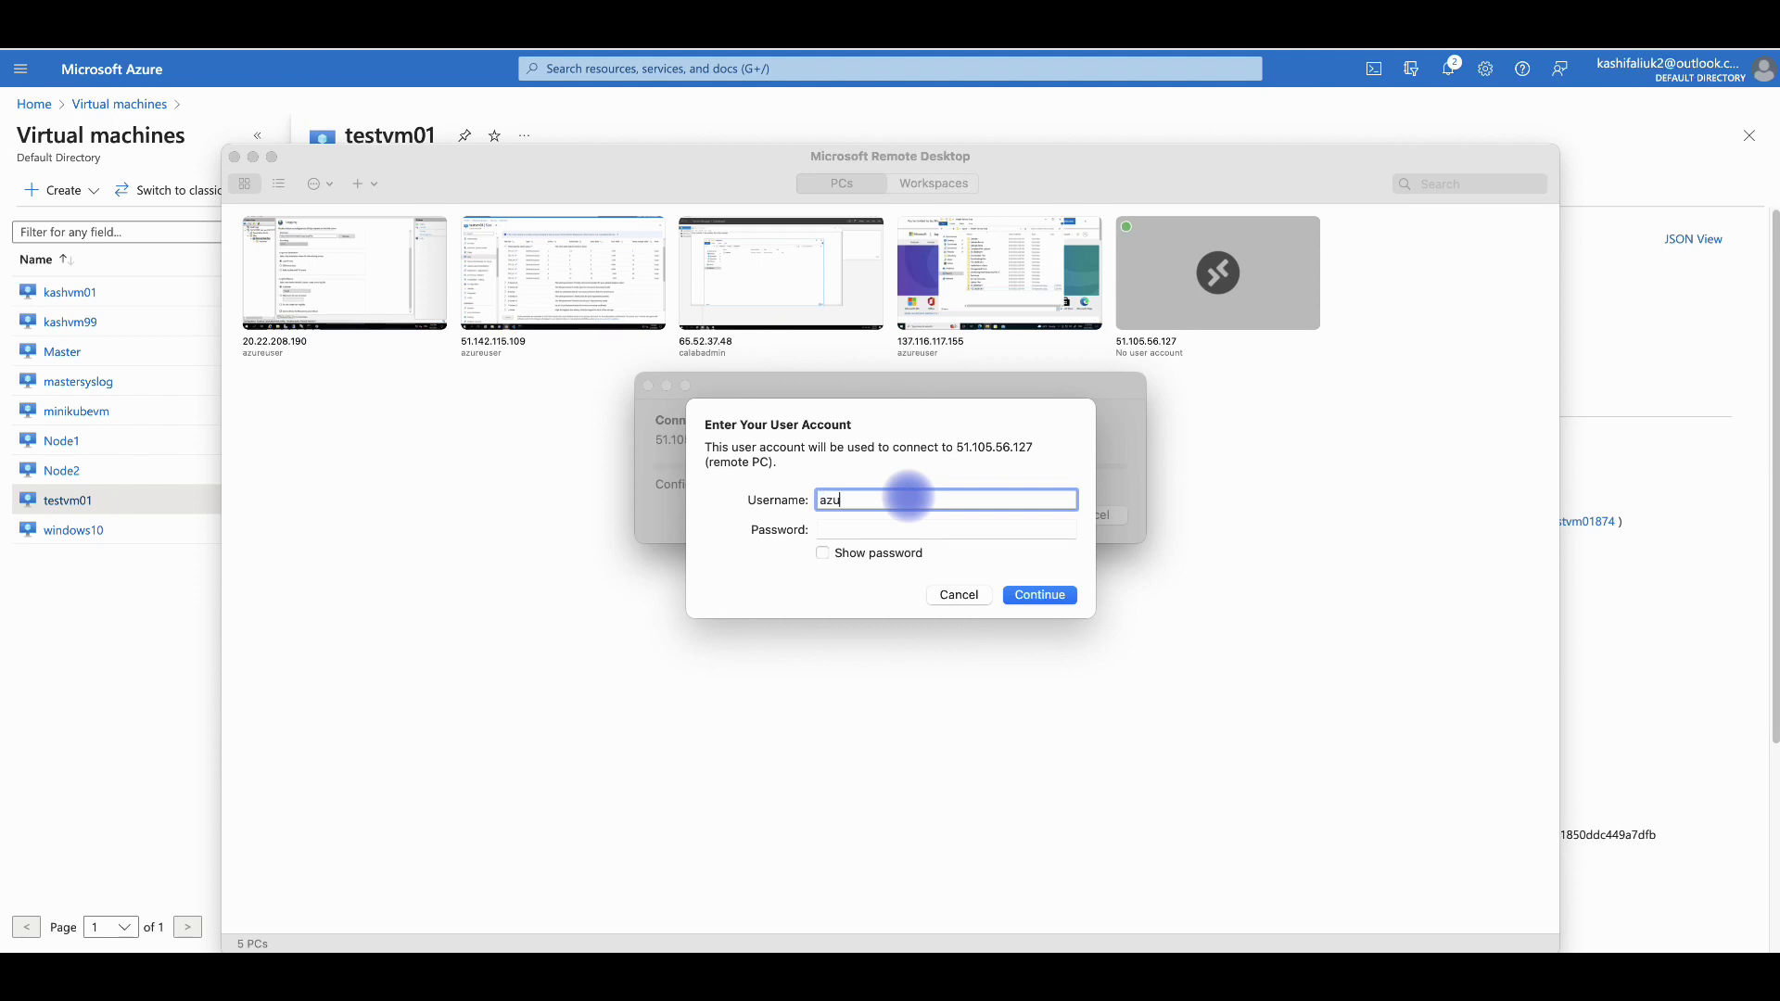
text(reuser)
key(Tab)
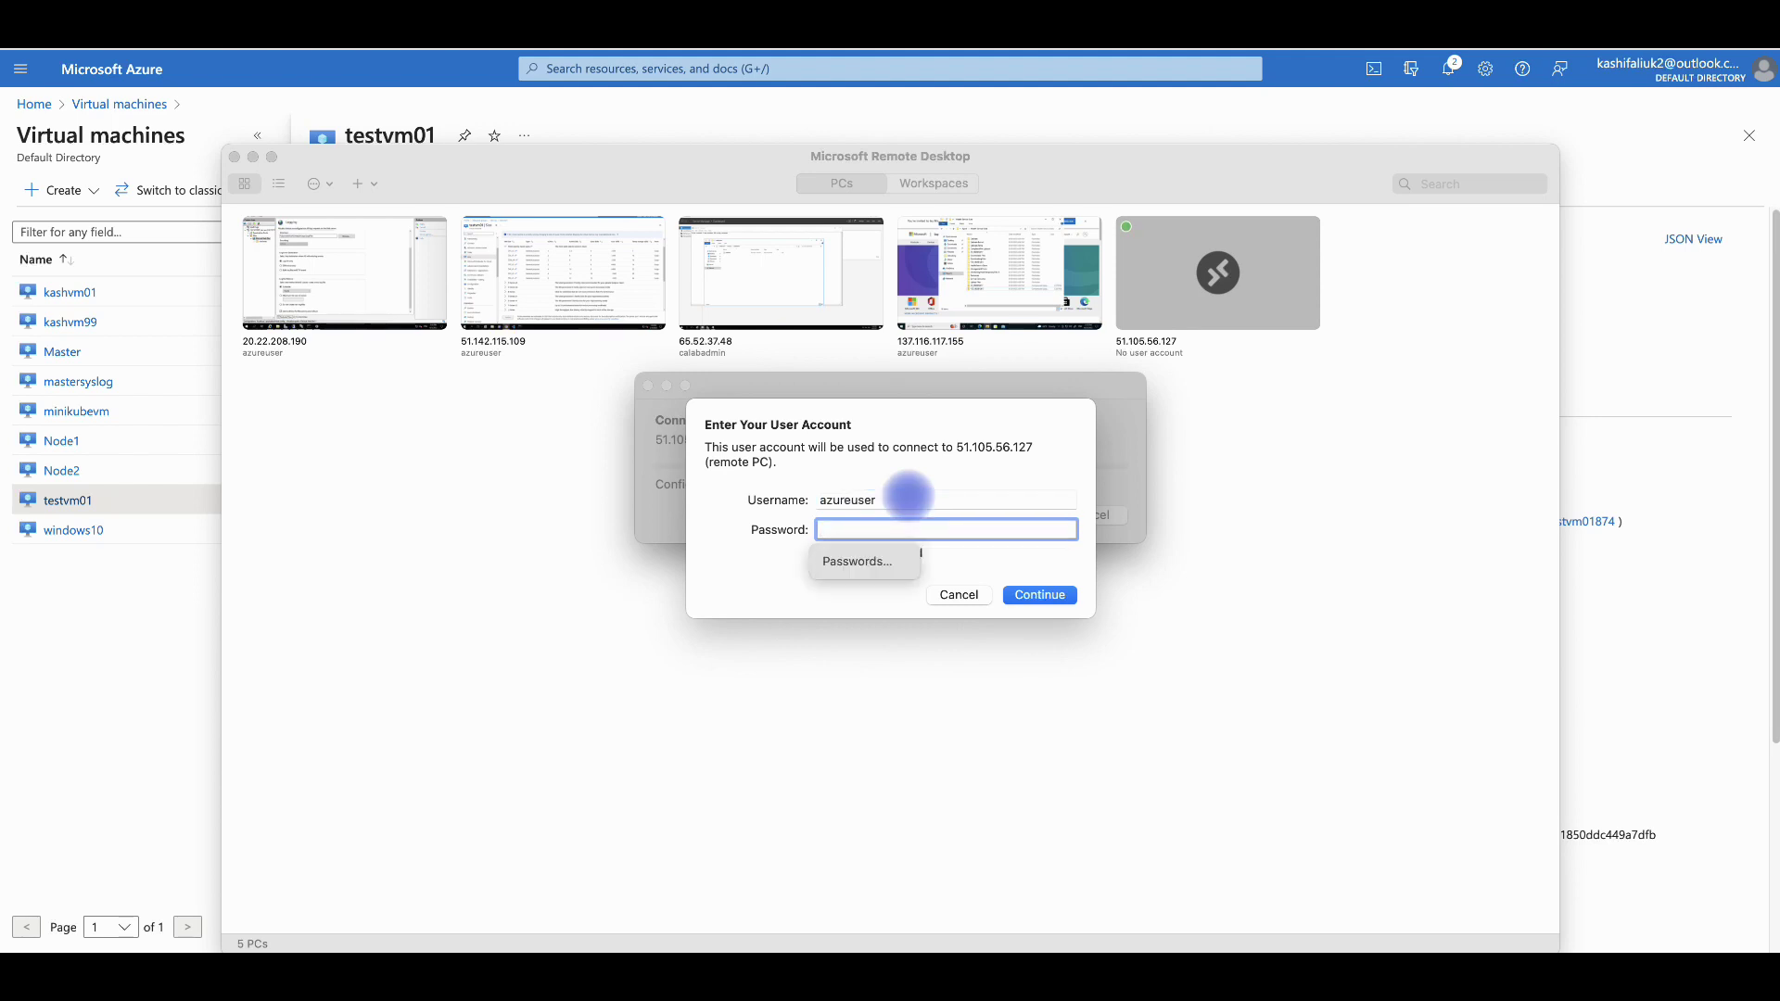
text(*************)
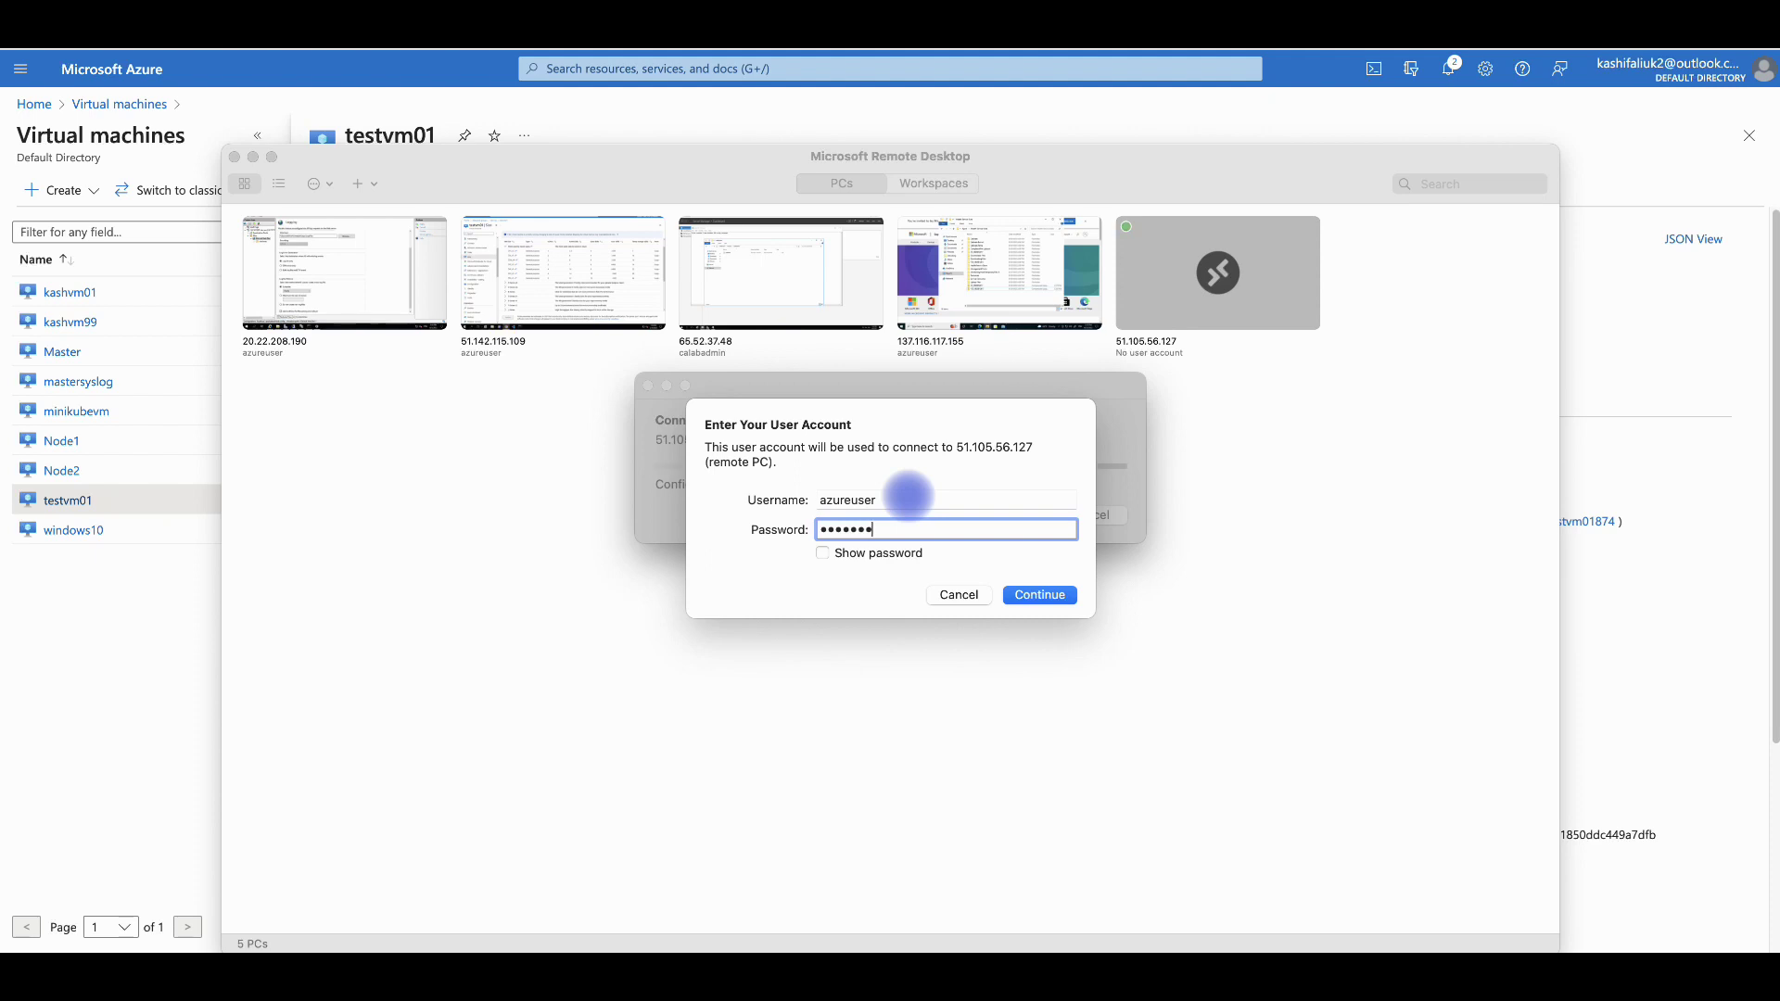
text(******)
key(Return)
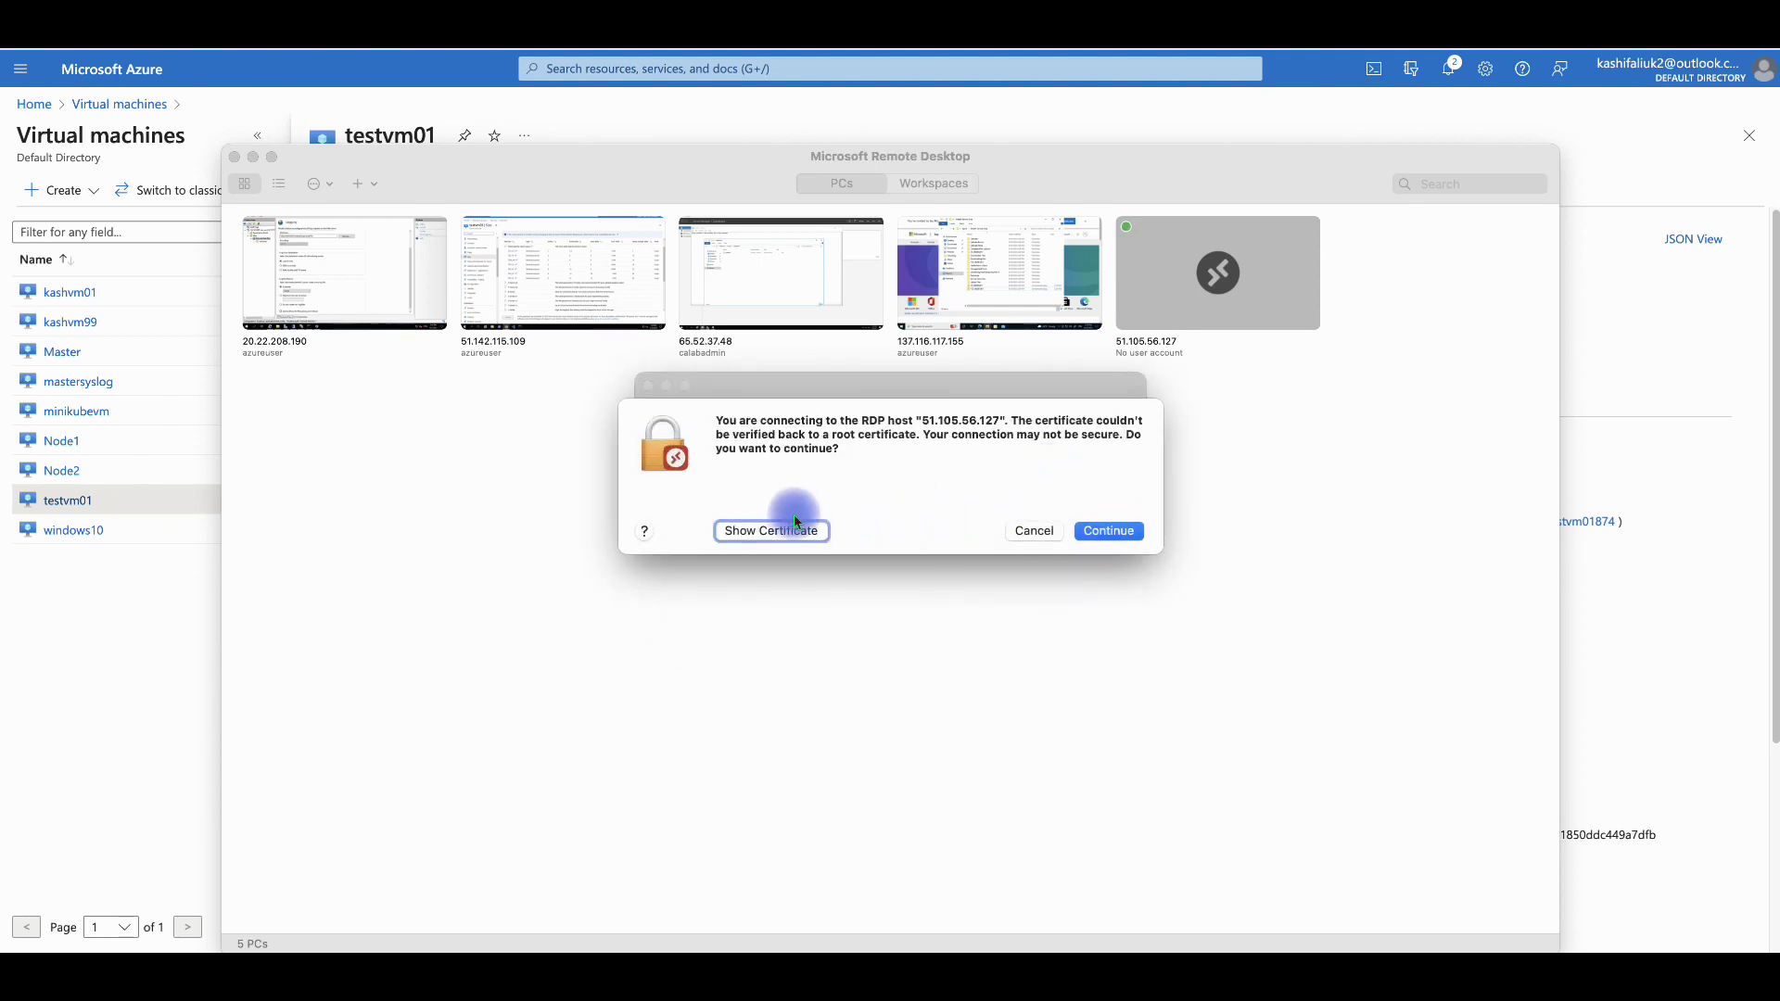
click(1081, 535)
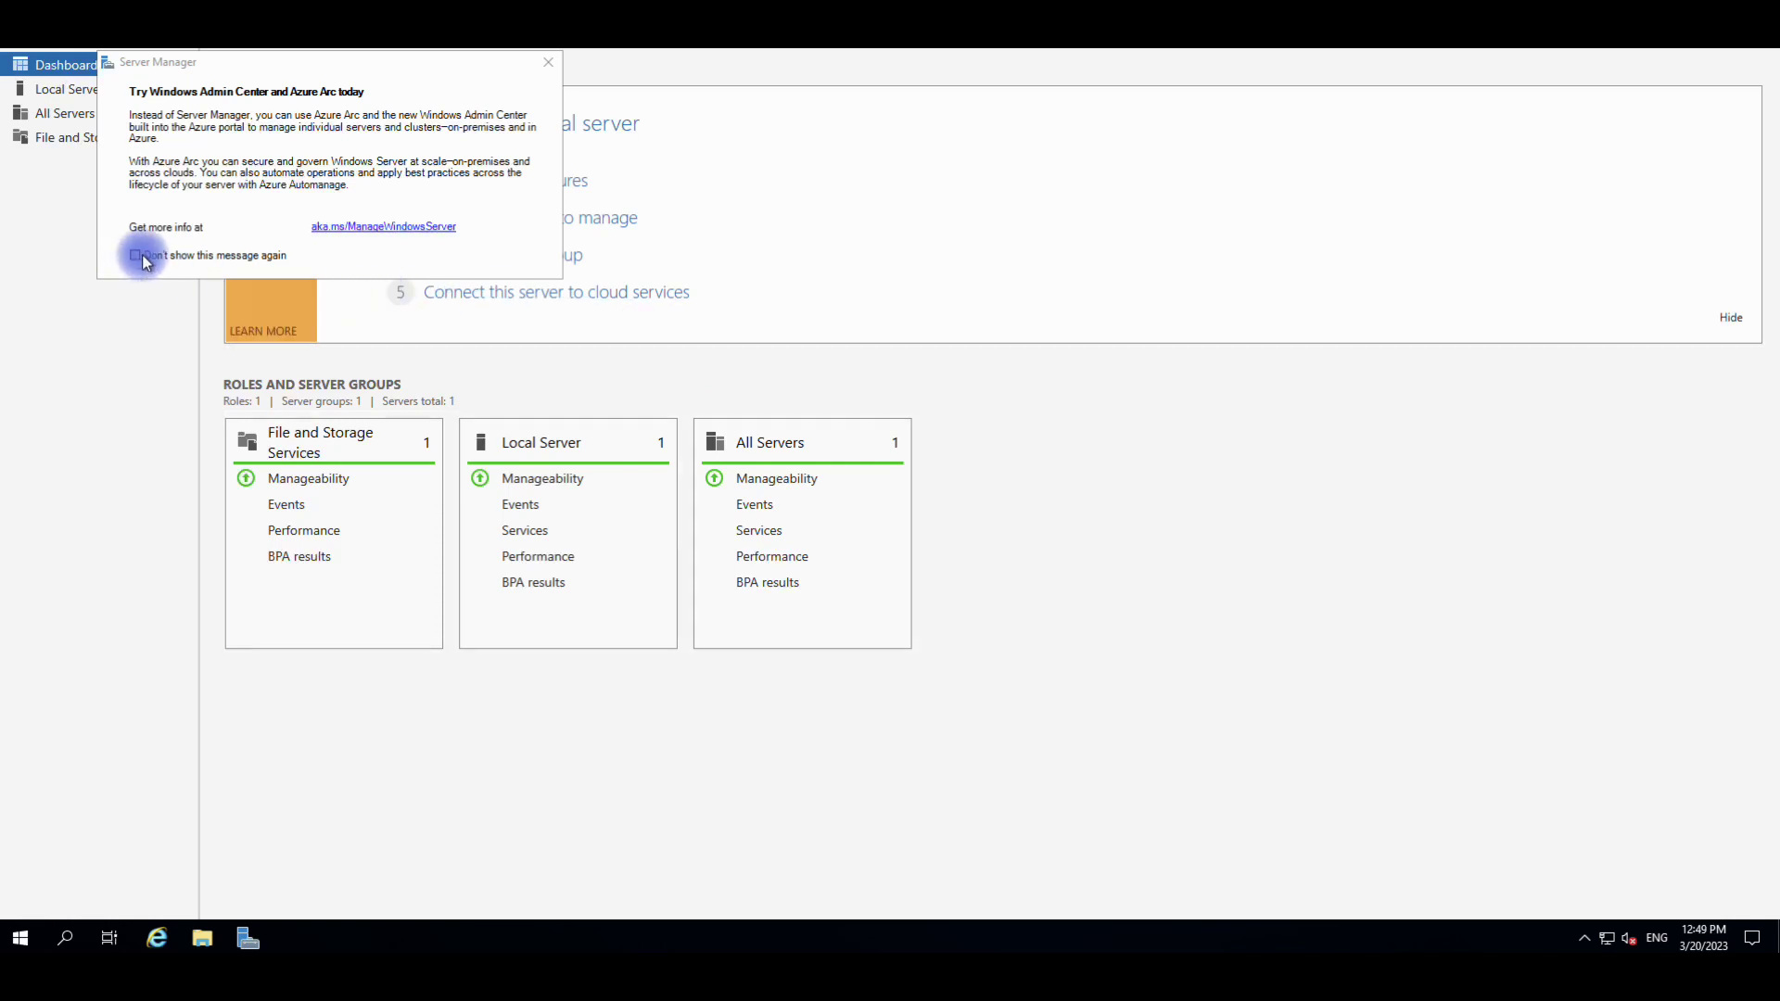
- Set the Windows Admin Center and Azure Arc message not to show again and close it
click(136, 256)
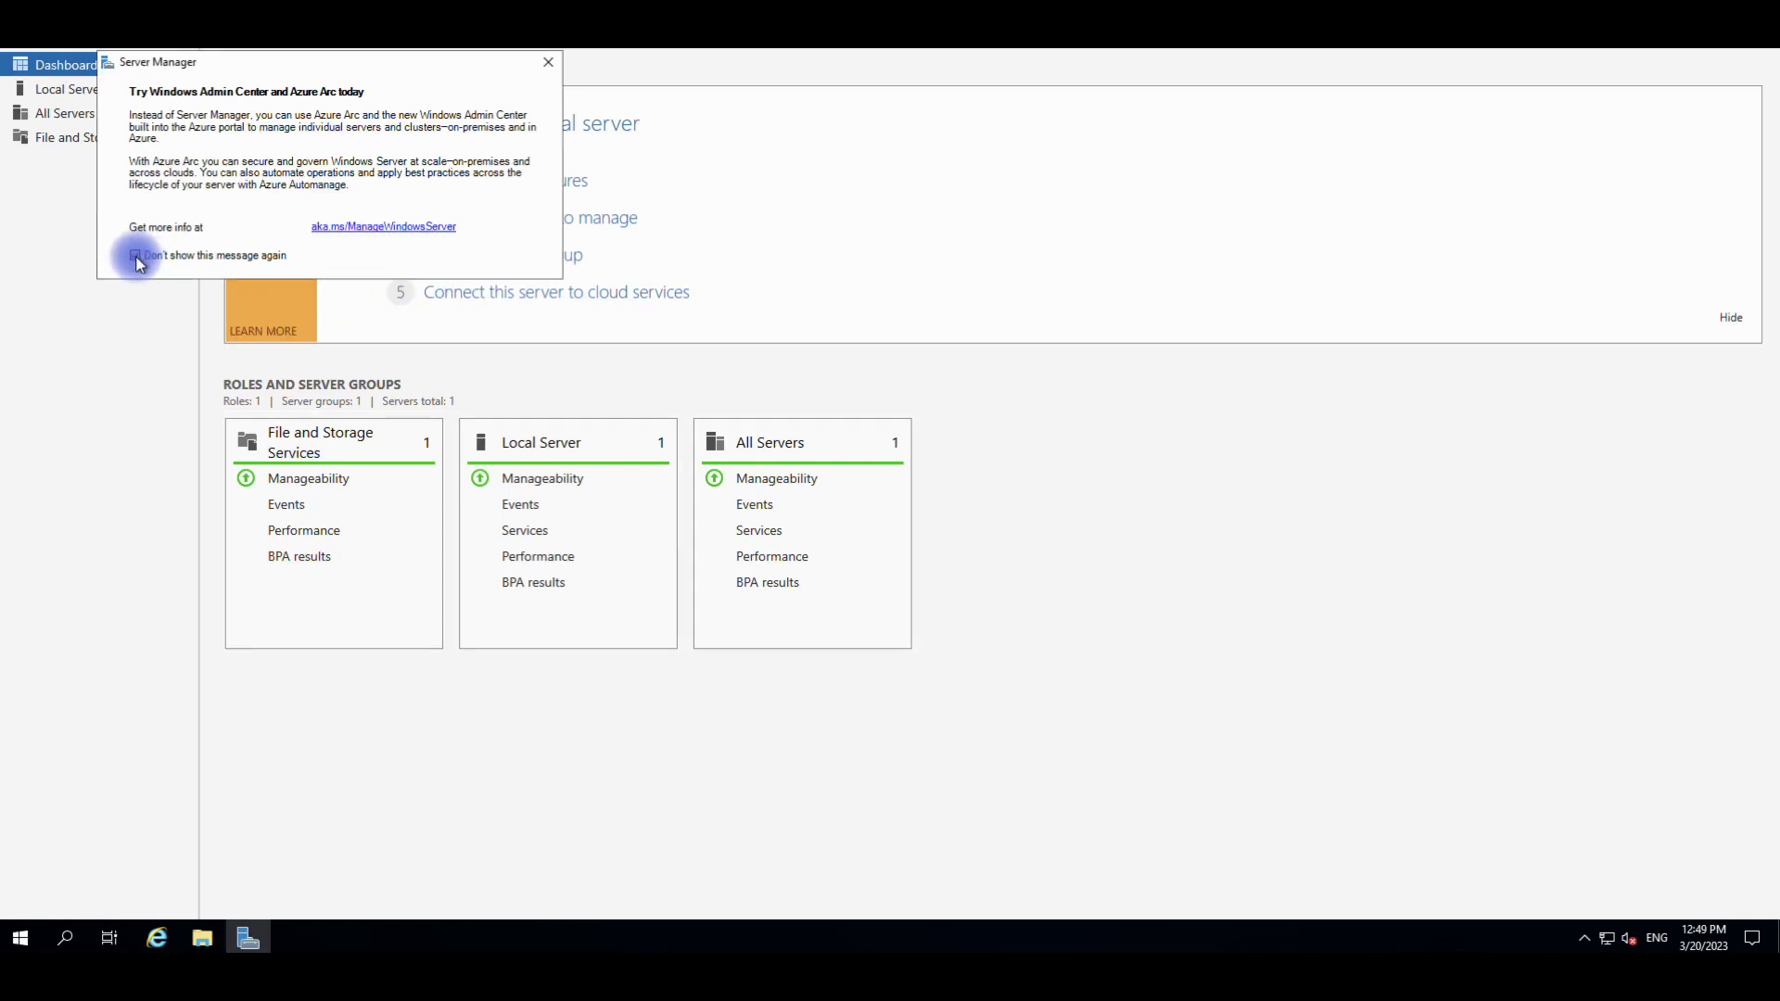
click(136, 381)
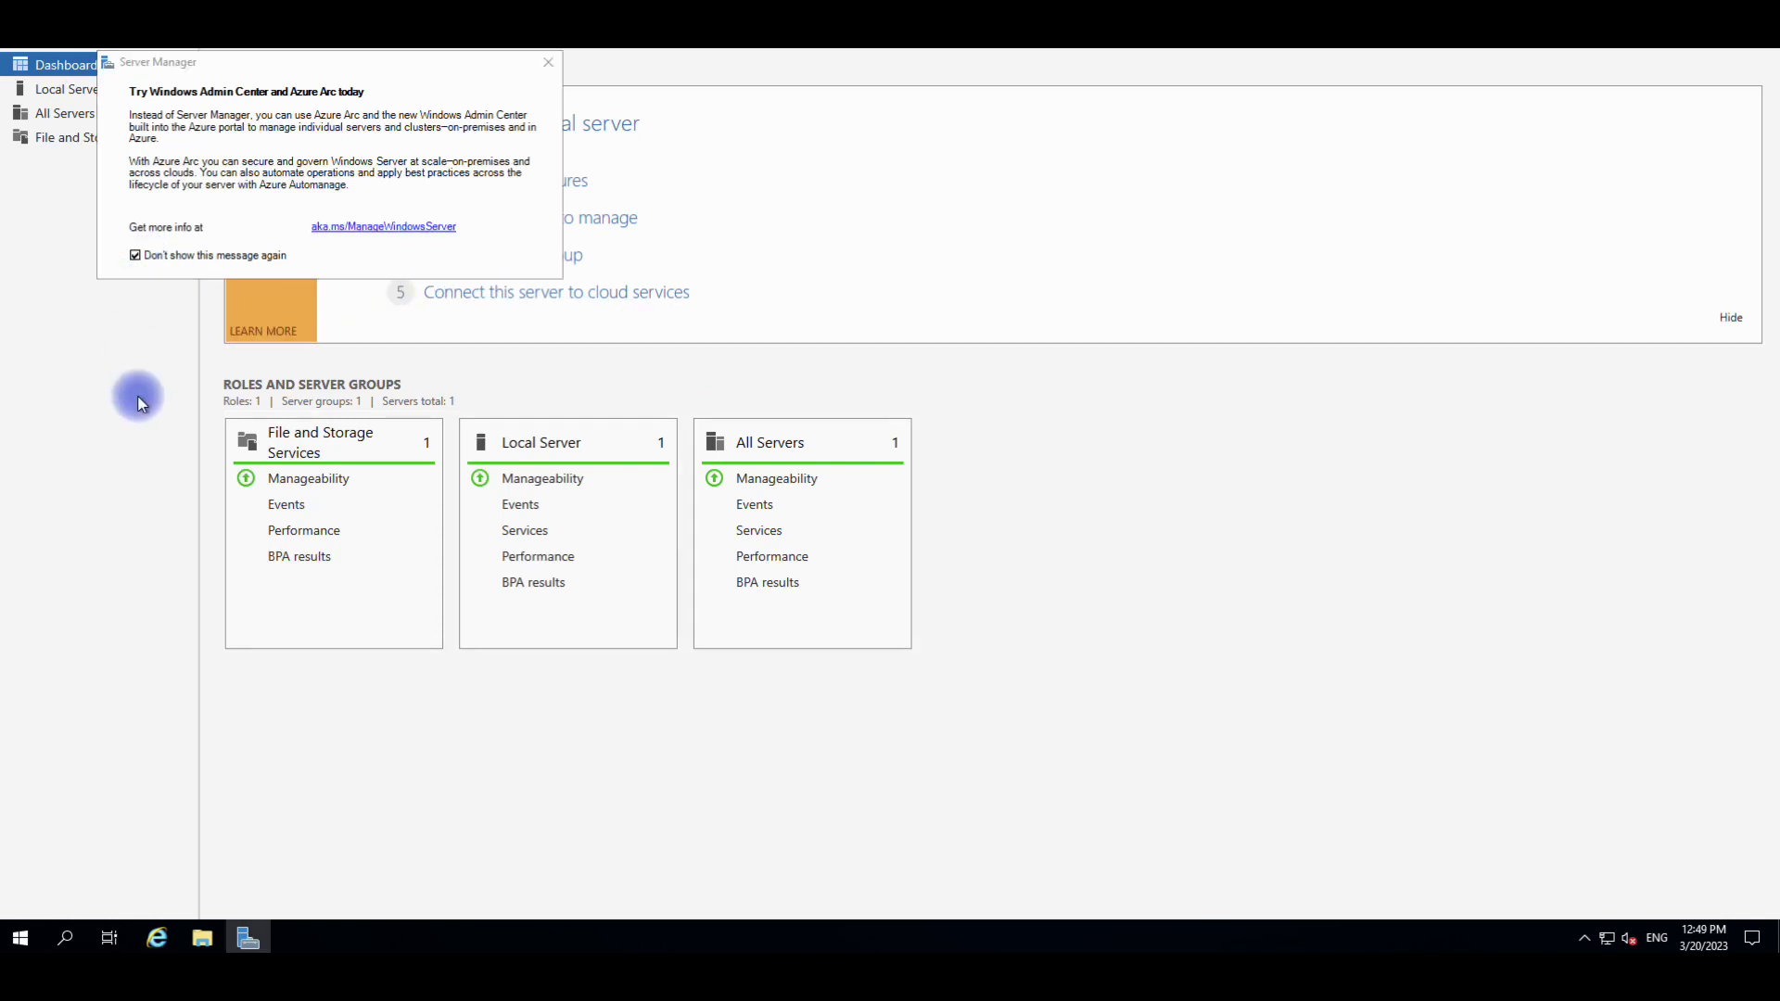
click(547, 65)
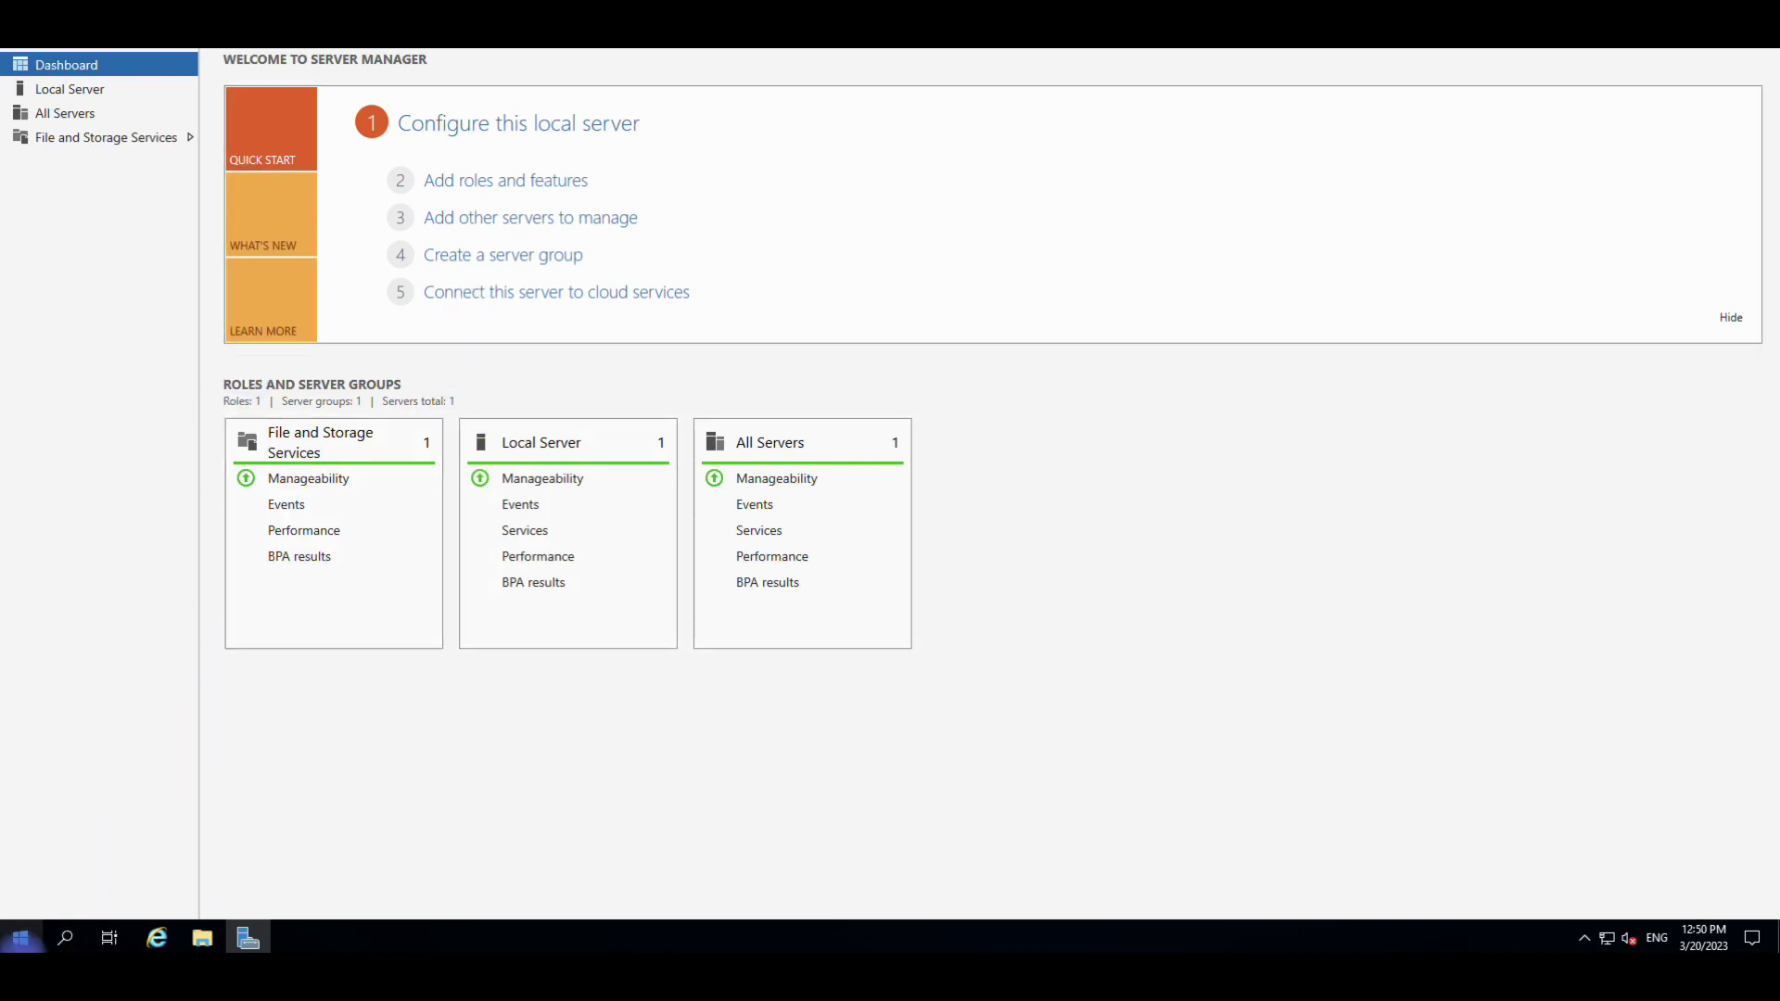
- Open the Local Server properties in Server Manager
click(21, 938)
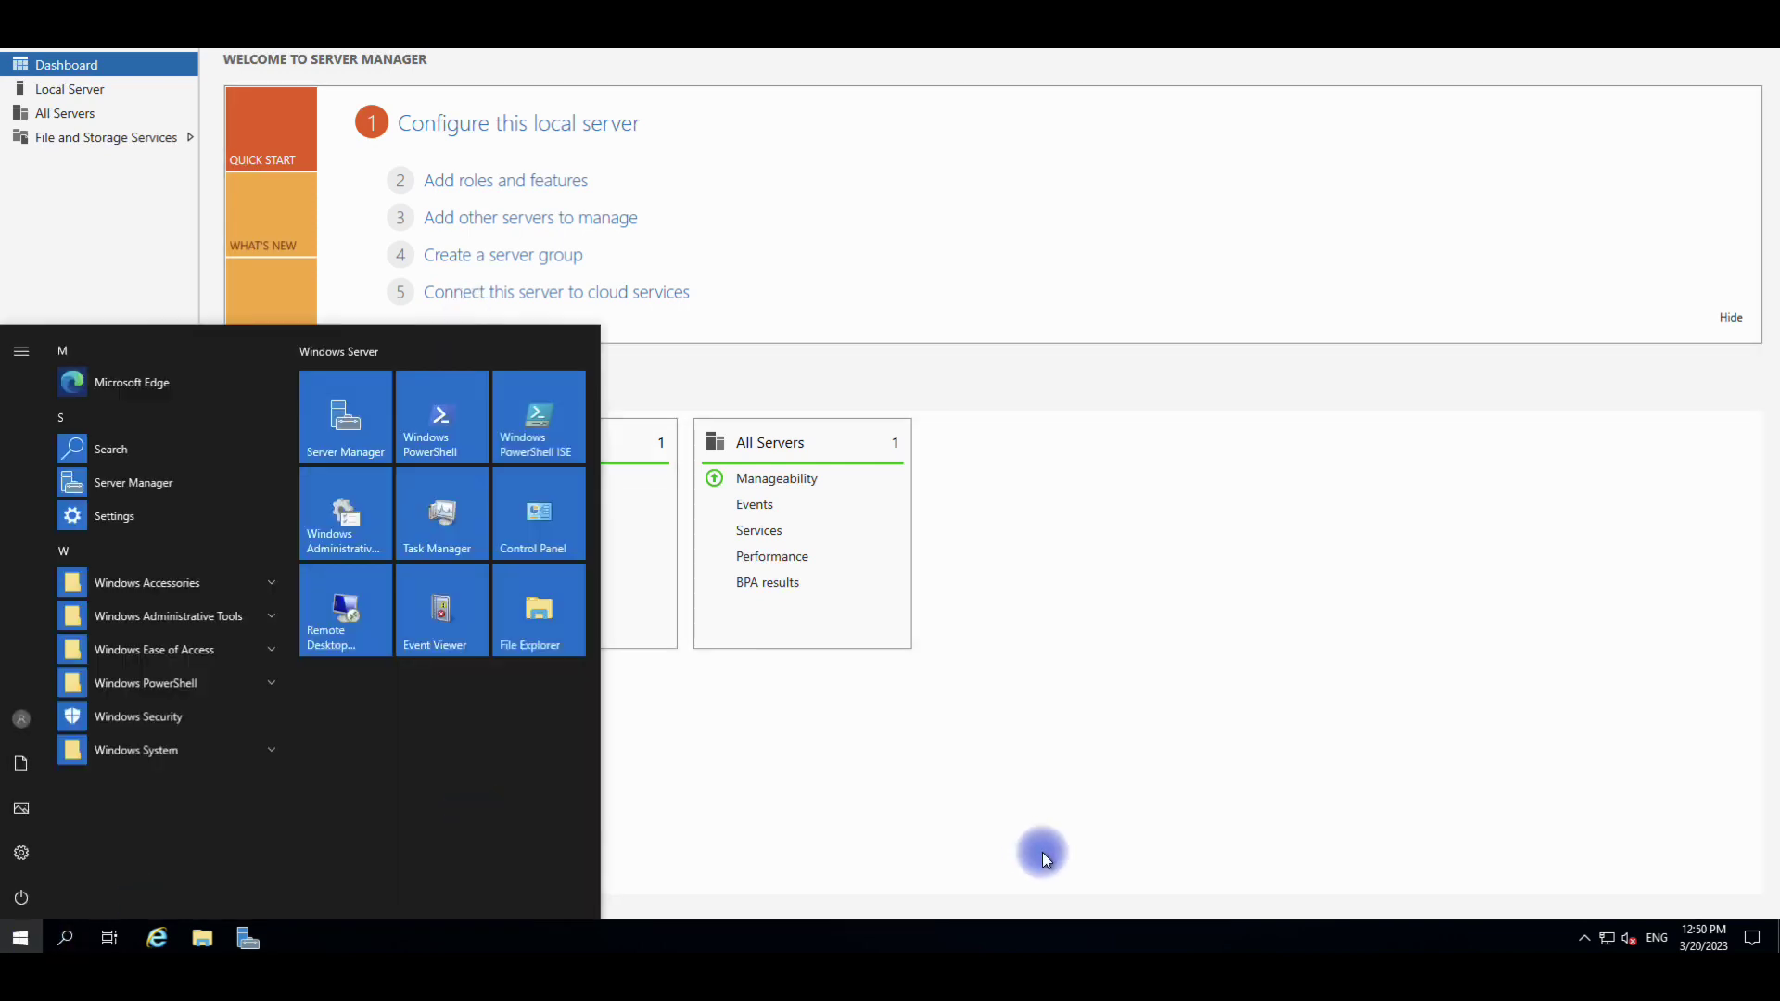
click(1042, 857)
click(69, 85)
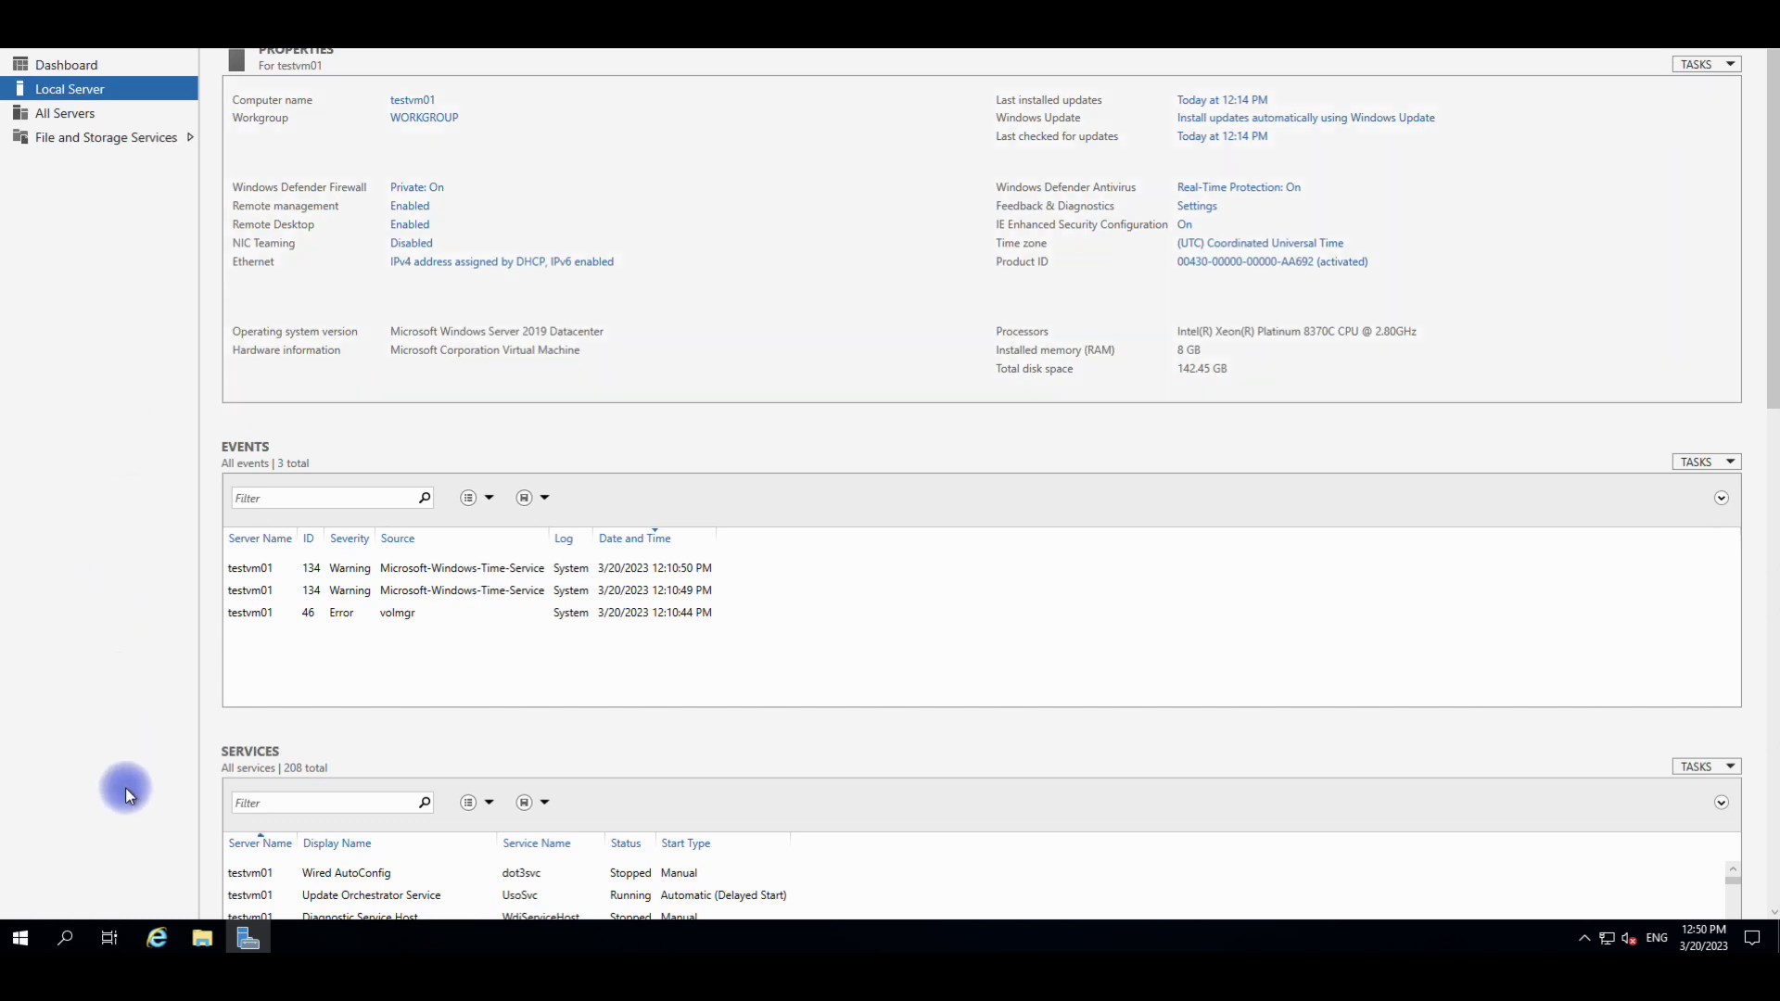
- Find and open Remote Desktop Connection inside the testvm01 session
click(17, 948)
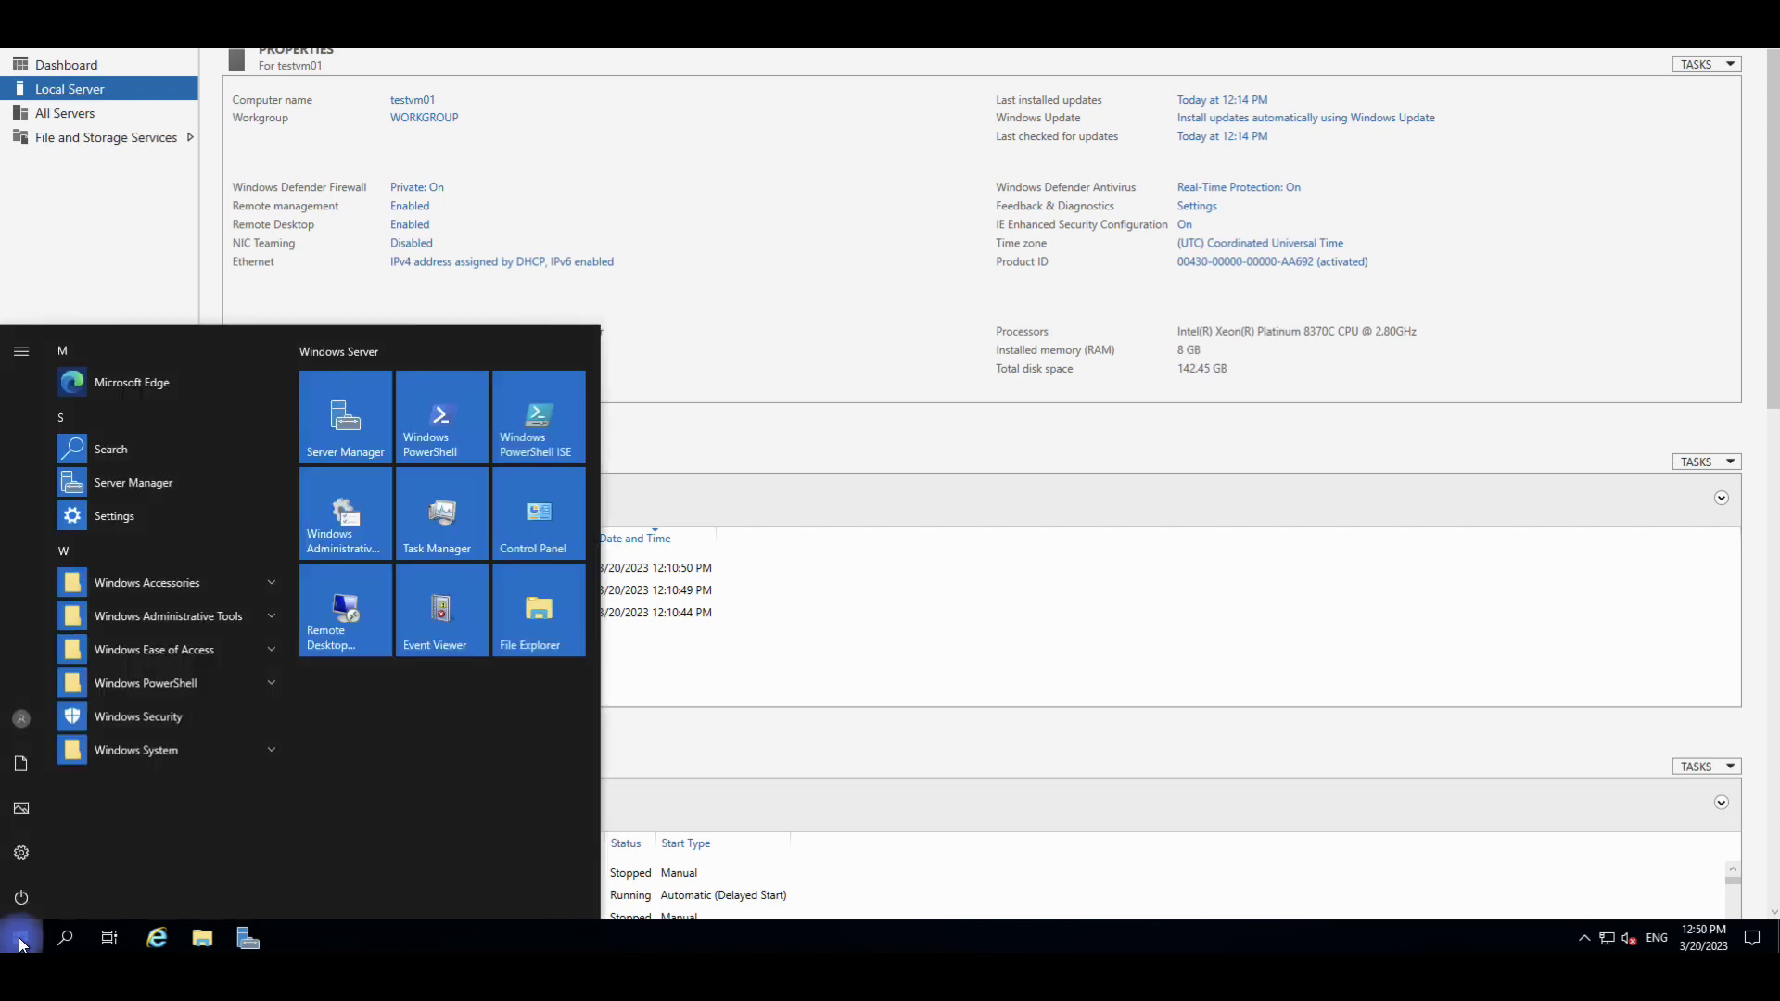
text(remot)
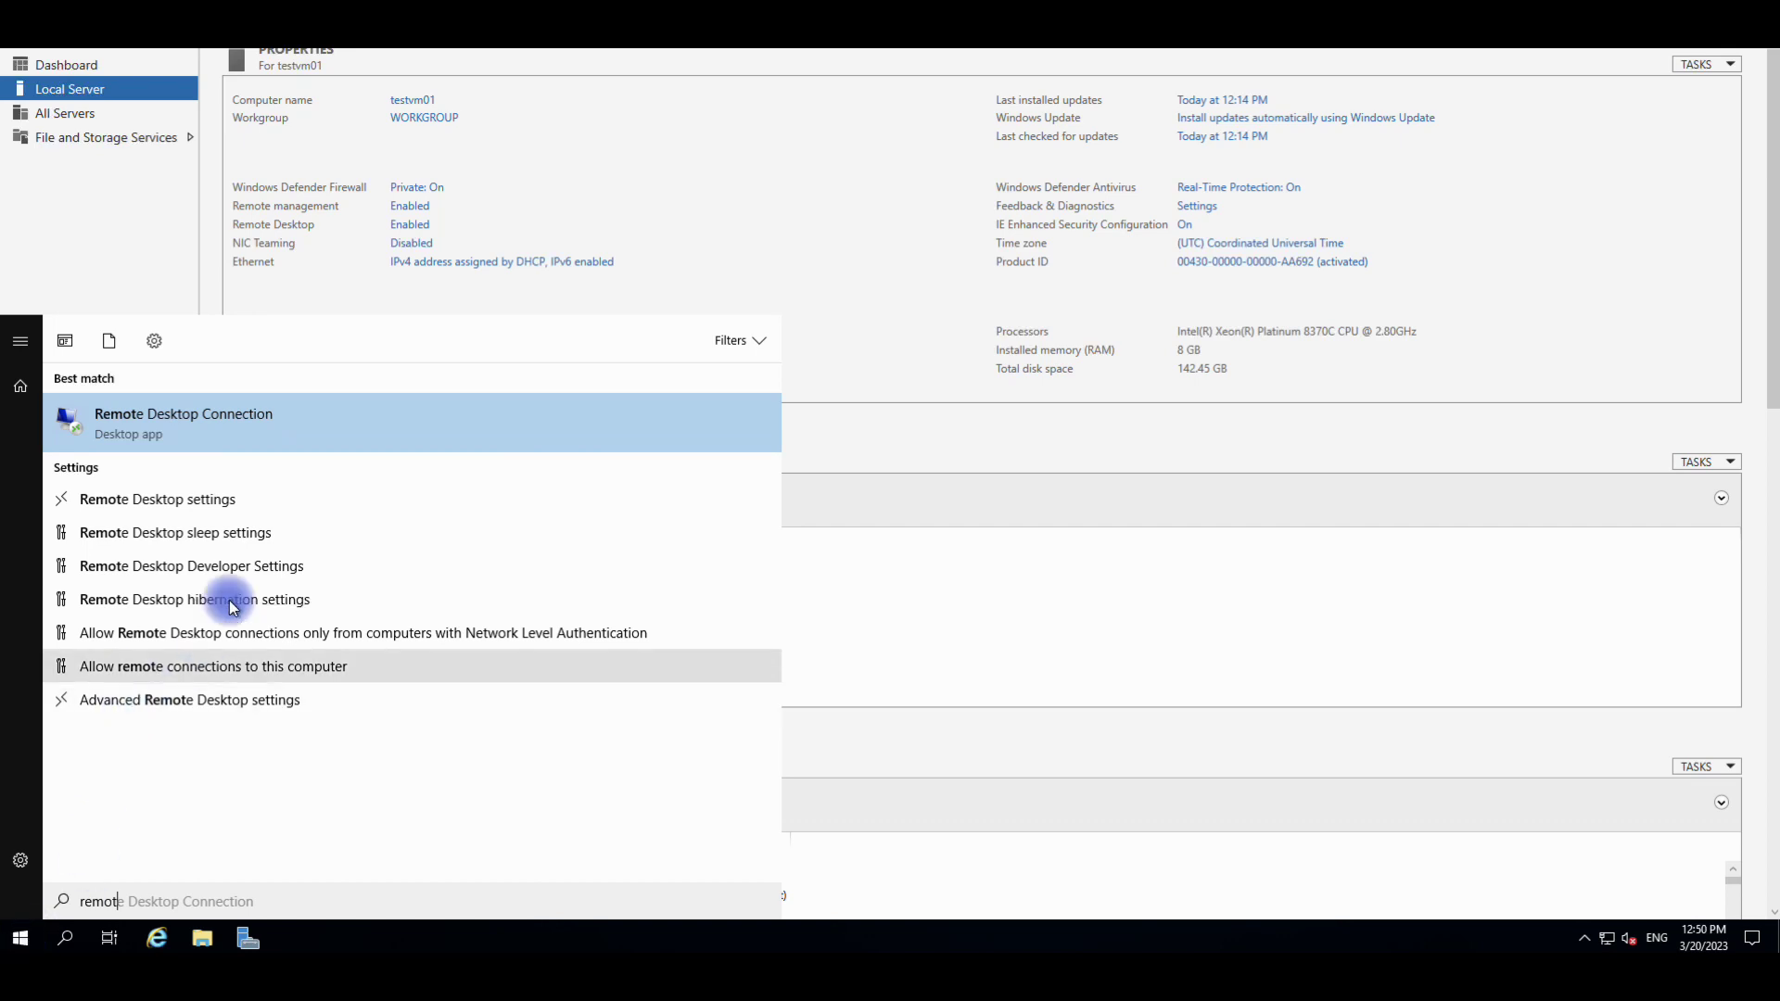
click(248, 432)
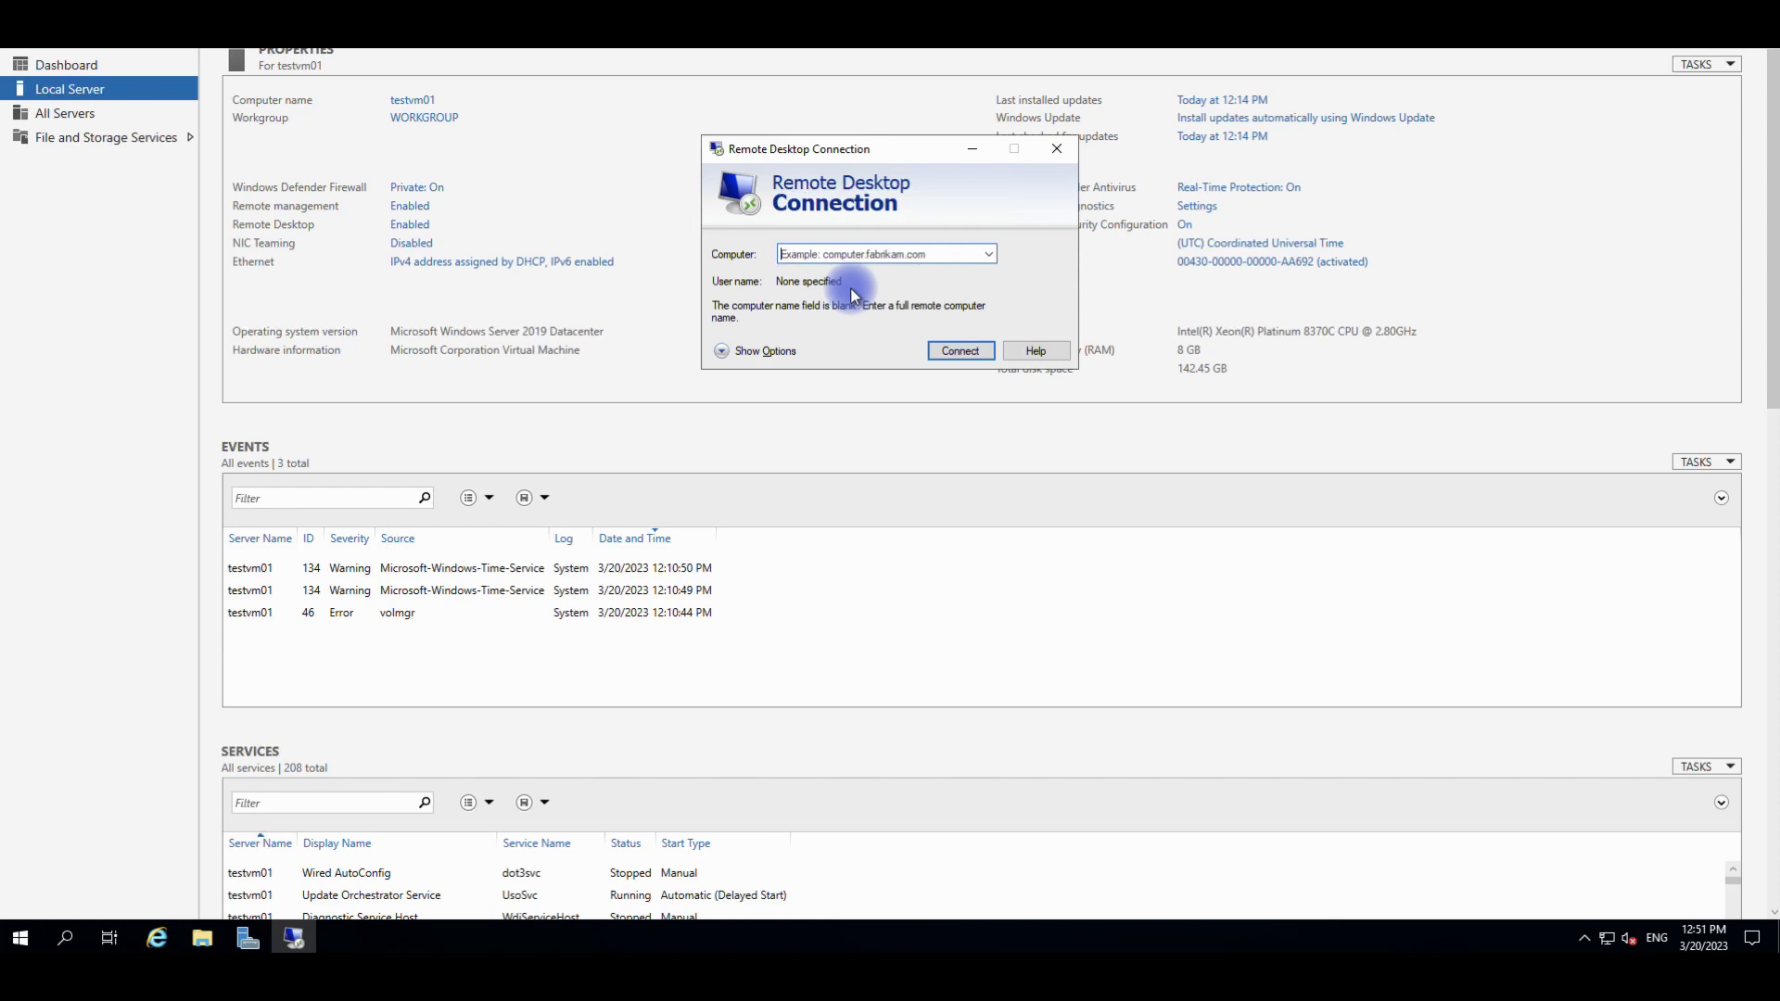
- Switch to the Azure portal in Chrome, start the kashvm01 virtual machine and check the notifications for its start
mouse_move(797, 946)
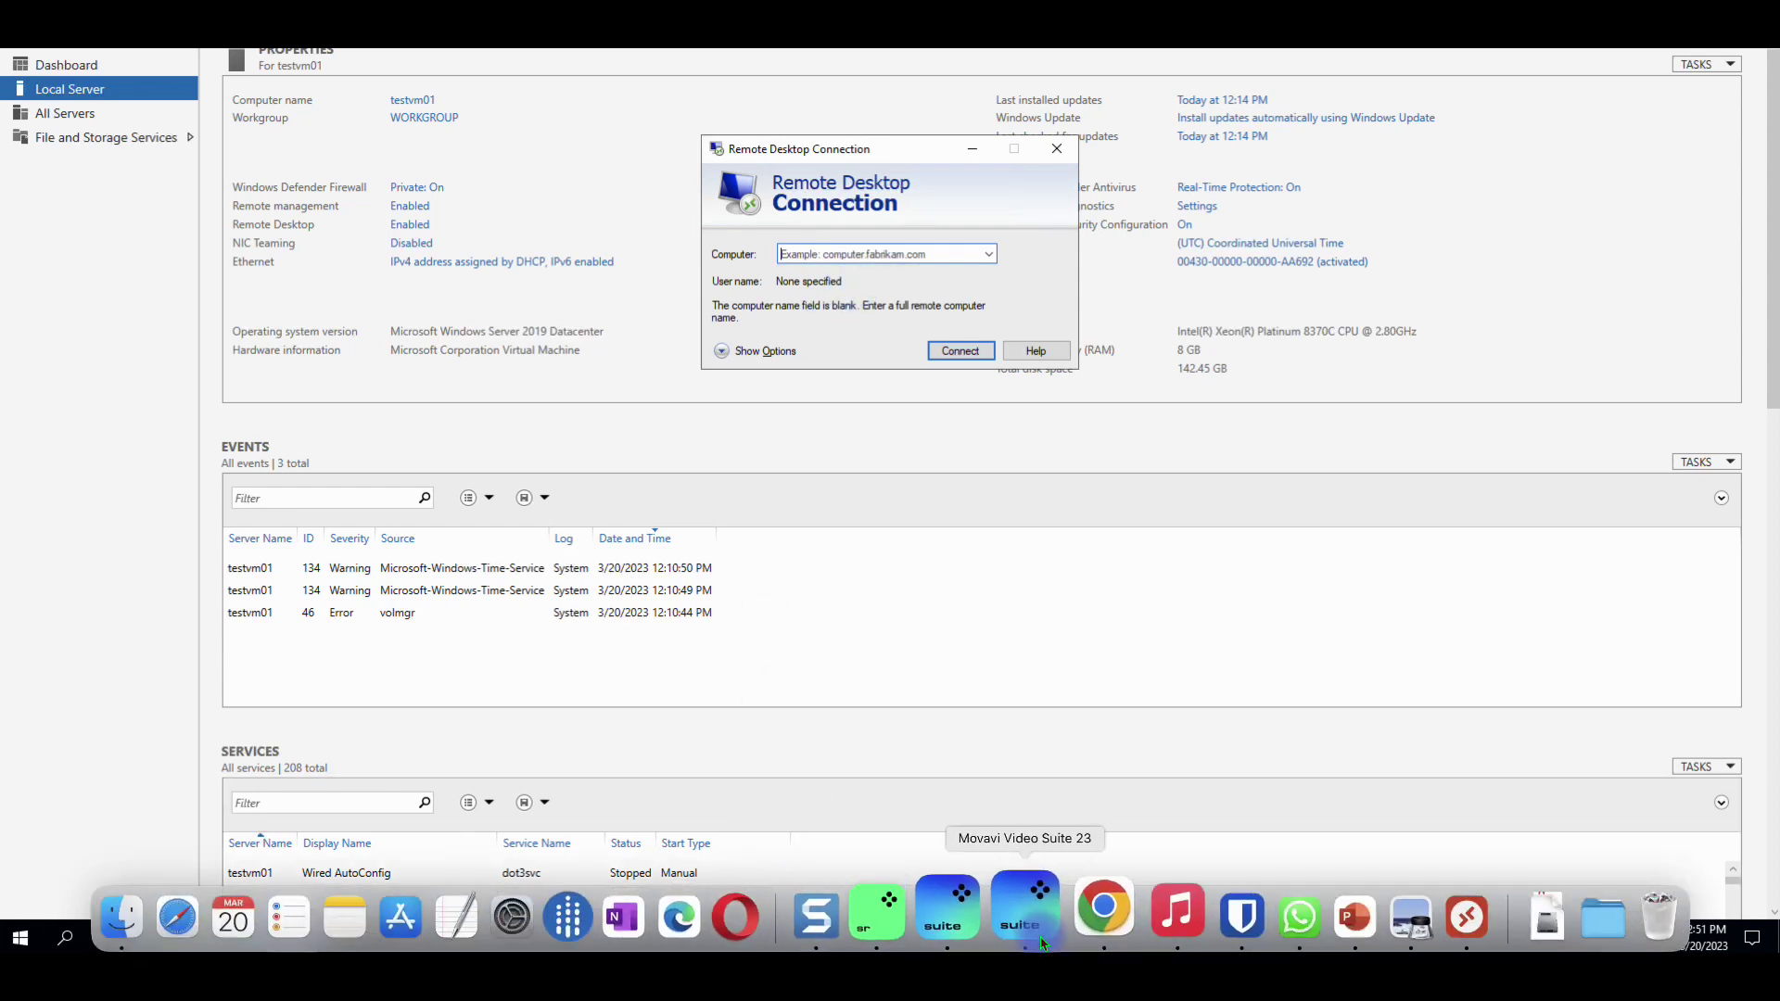
right_click(1092, 913)
click(1138, 676)
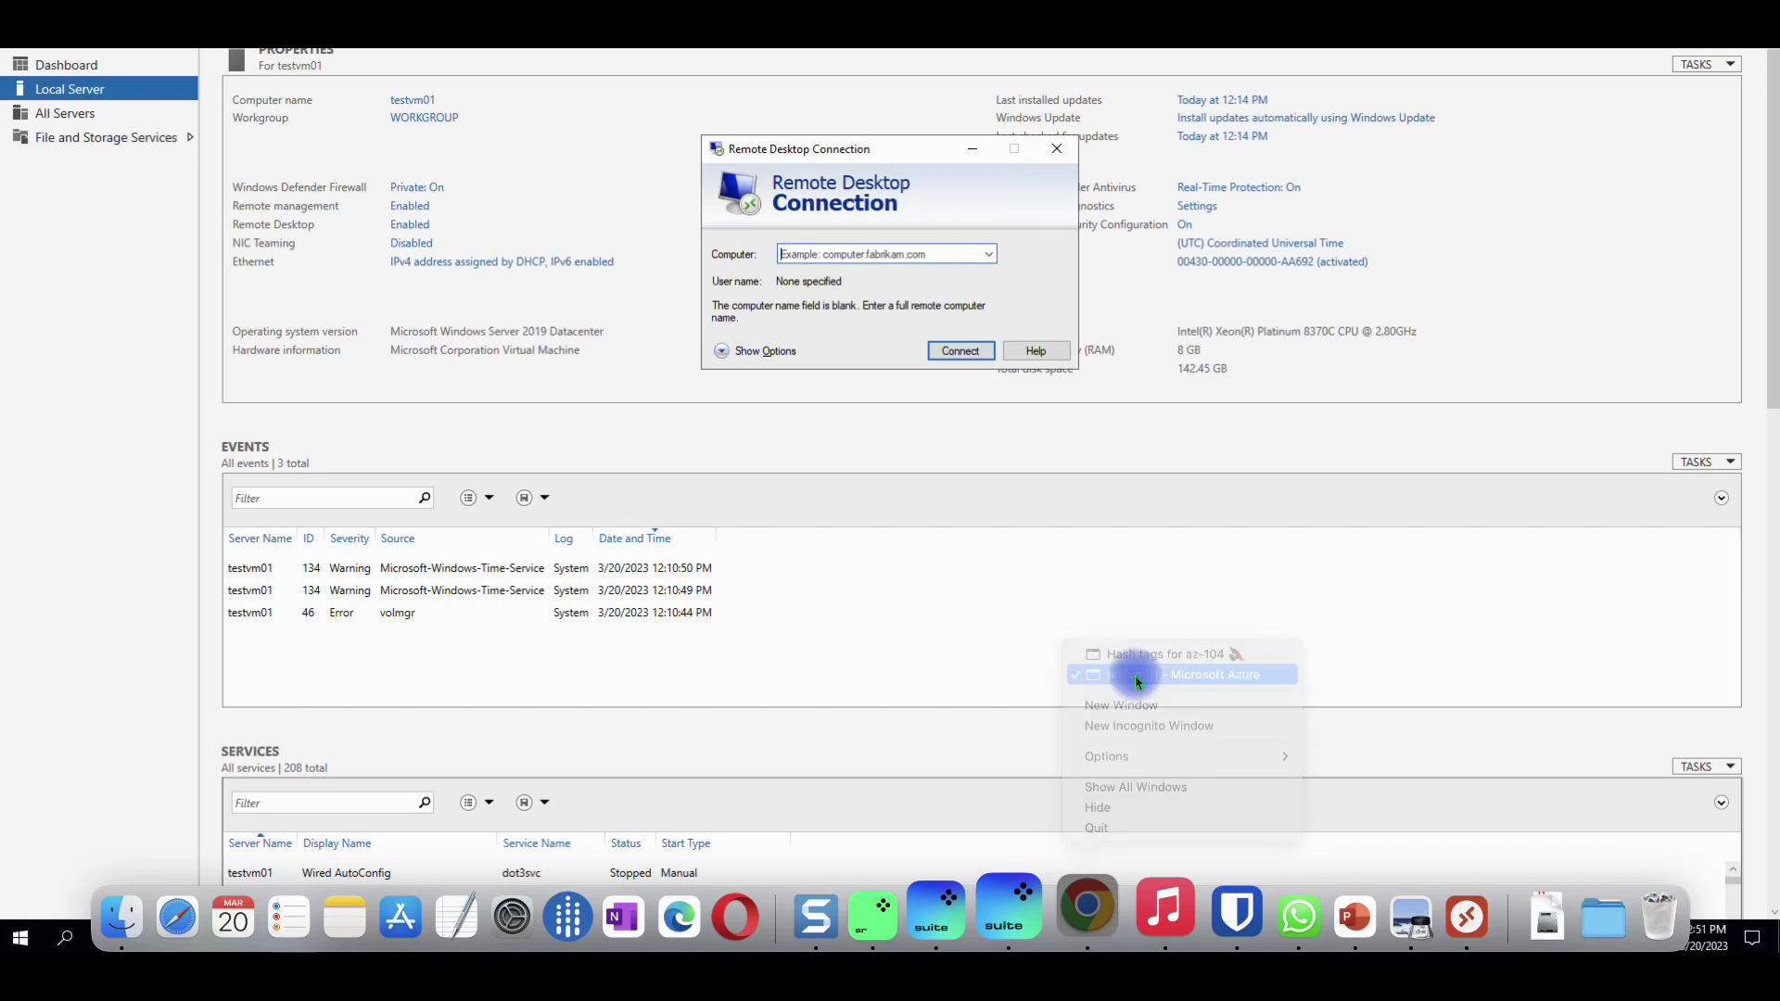
click(98, 680)
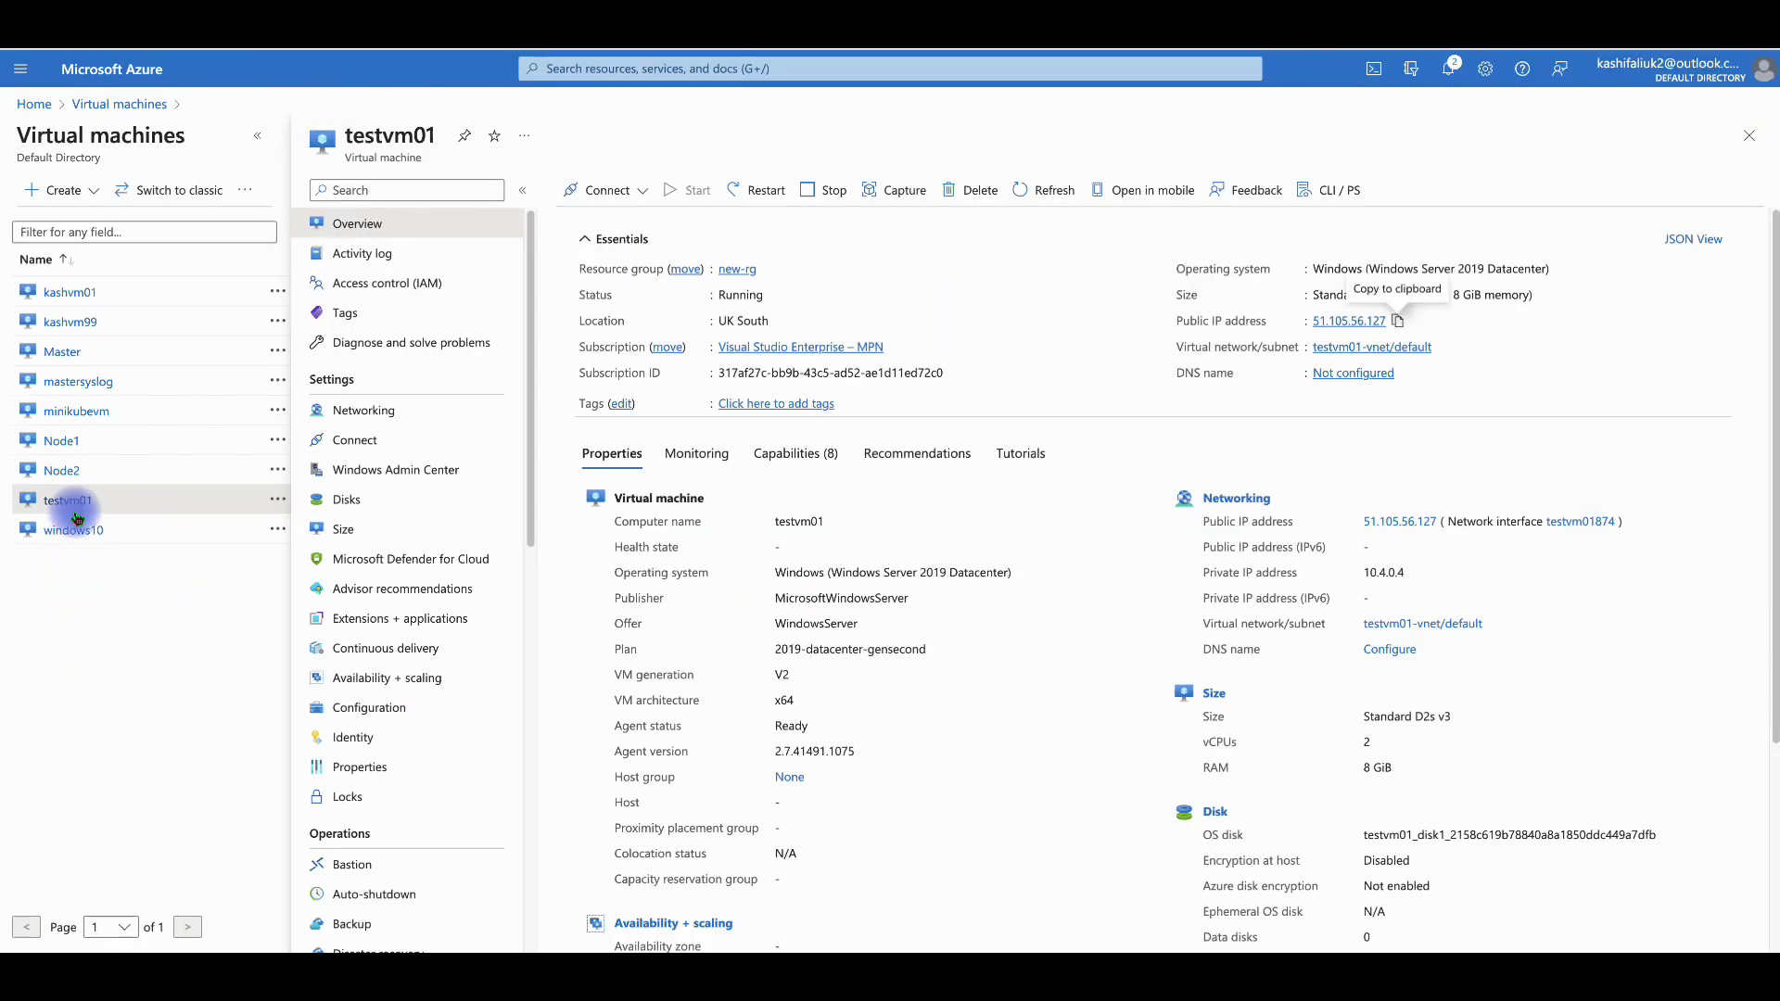
click(82, 293)
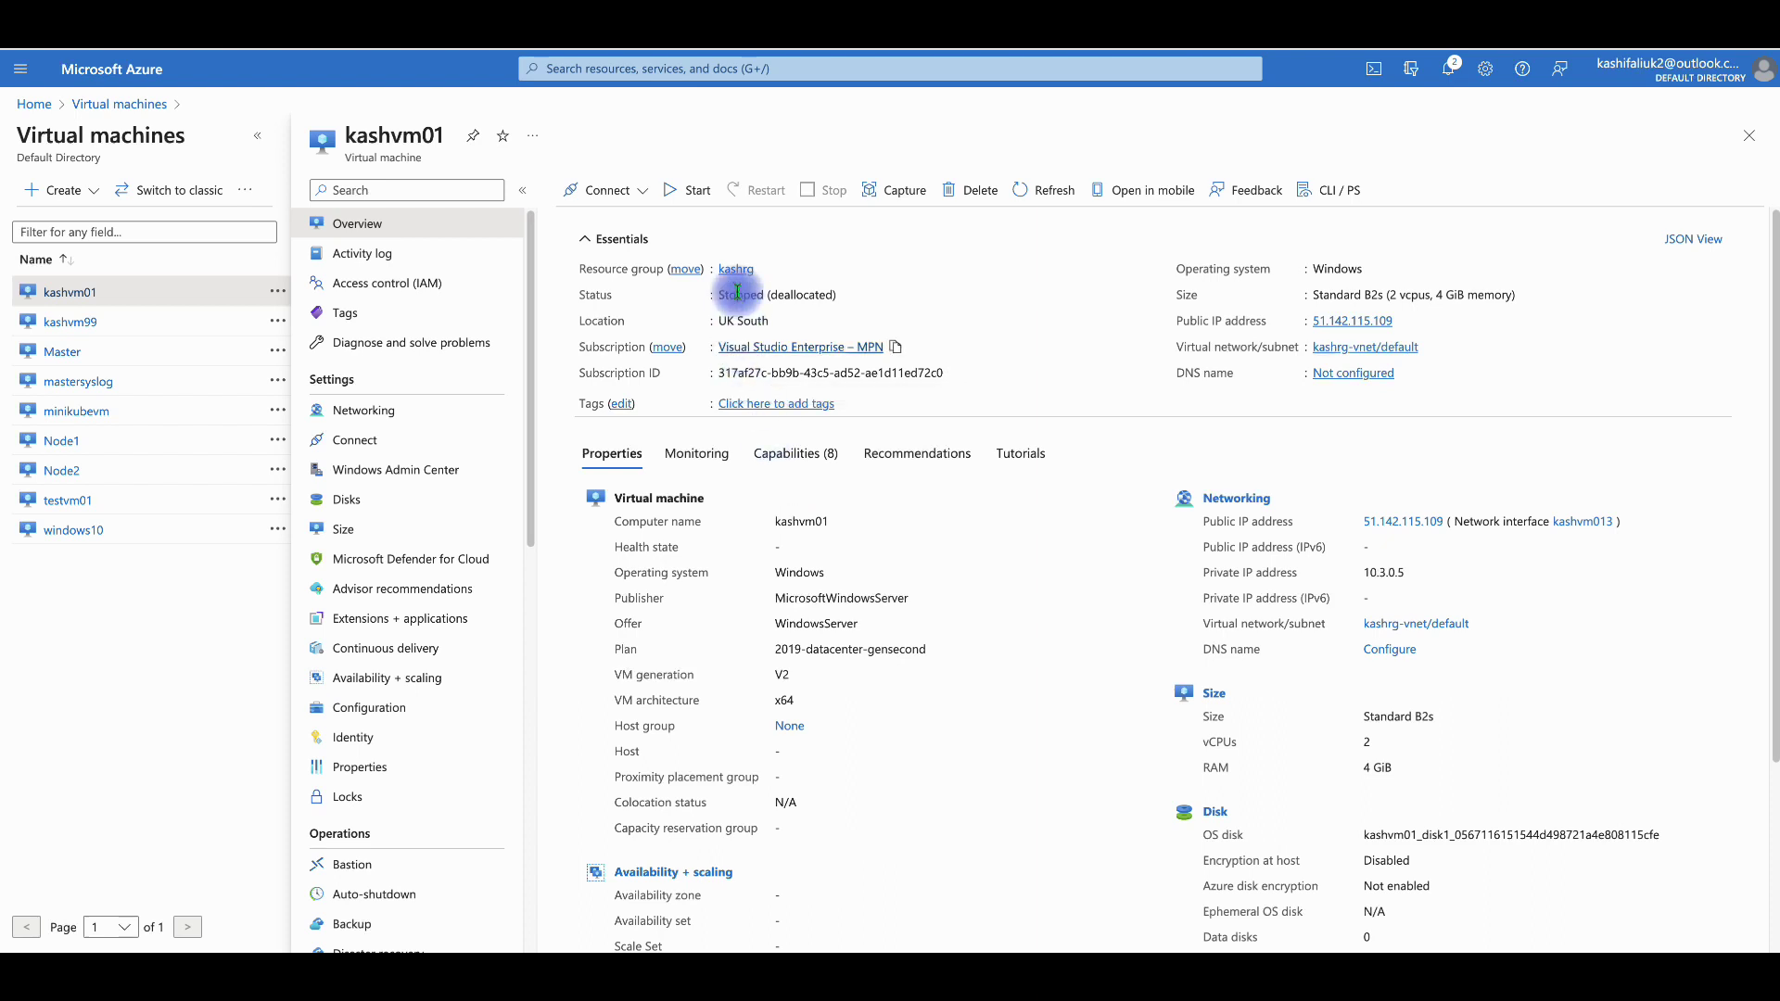
click(684, 197)
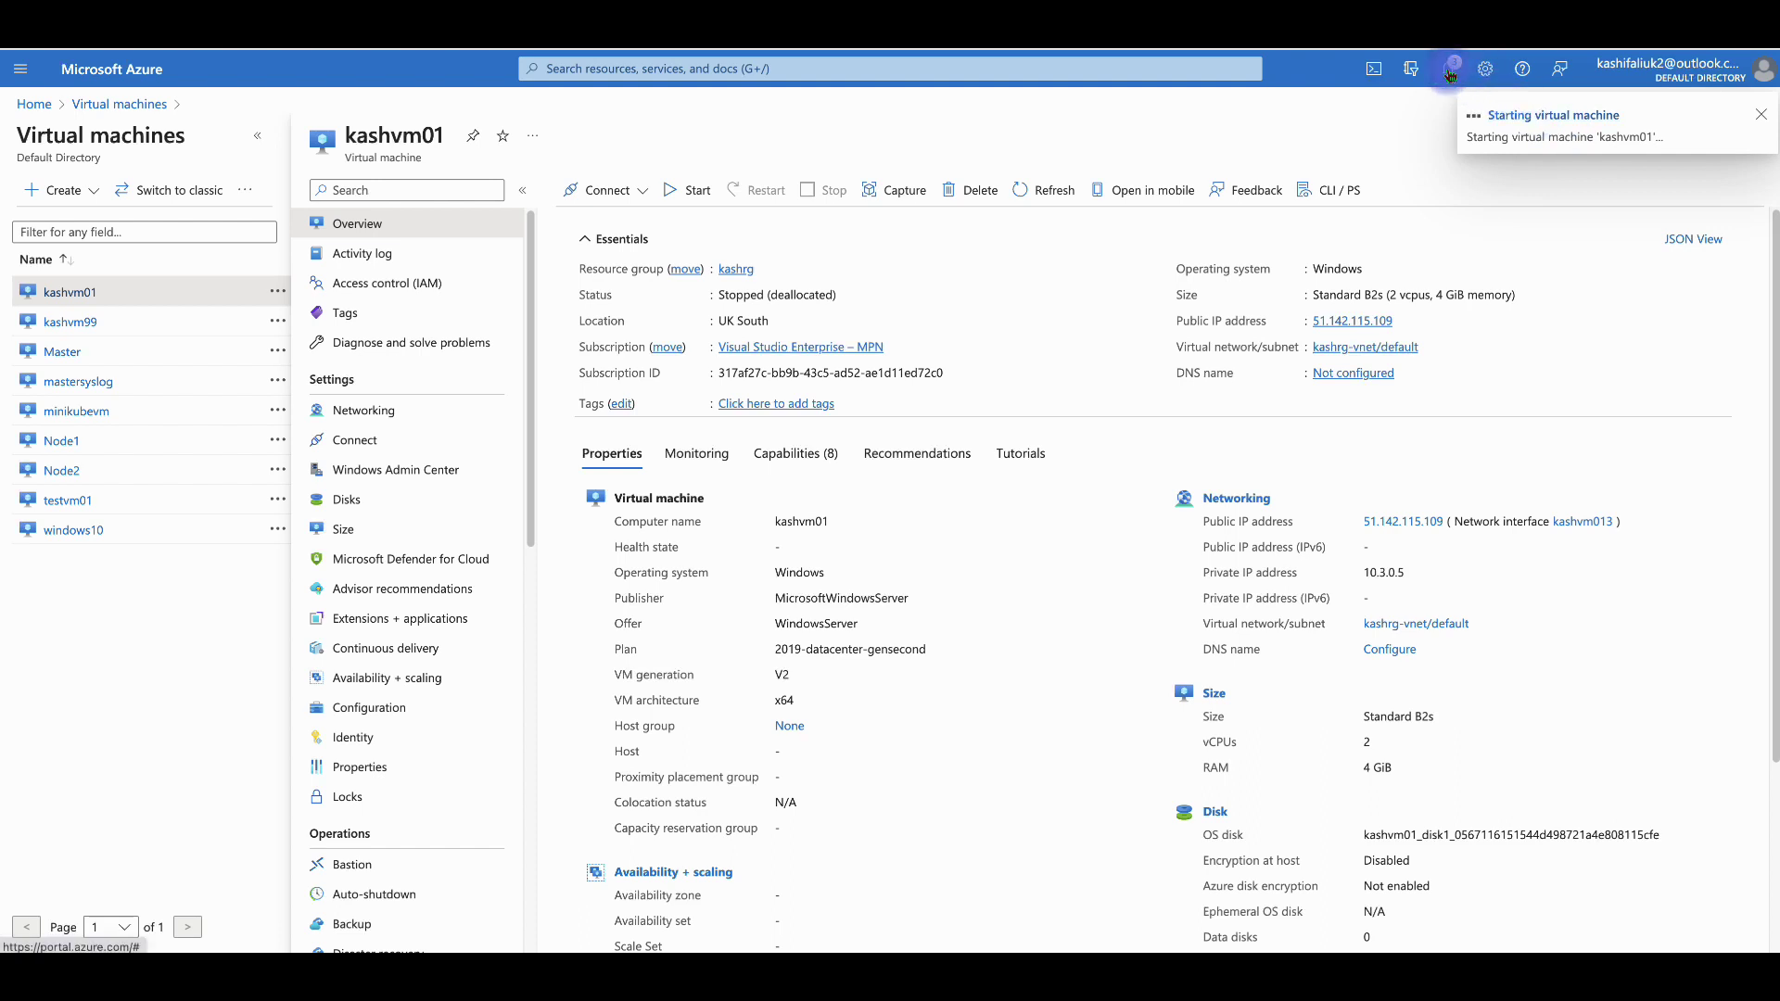
click(1451, 72)
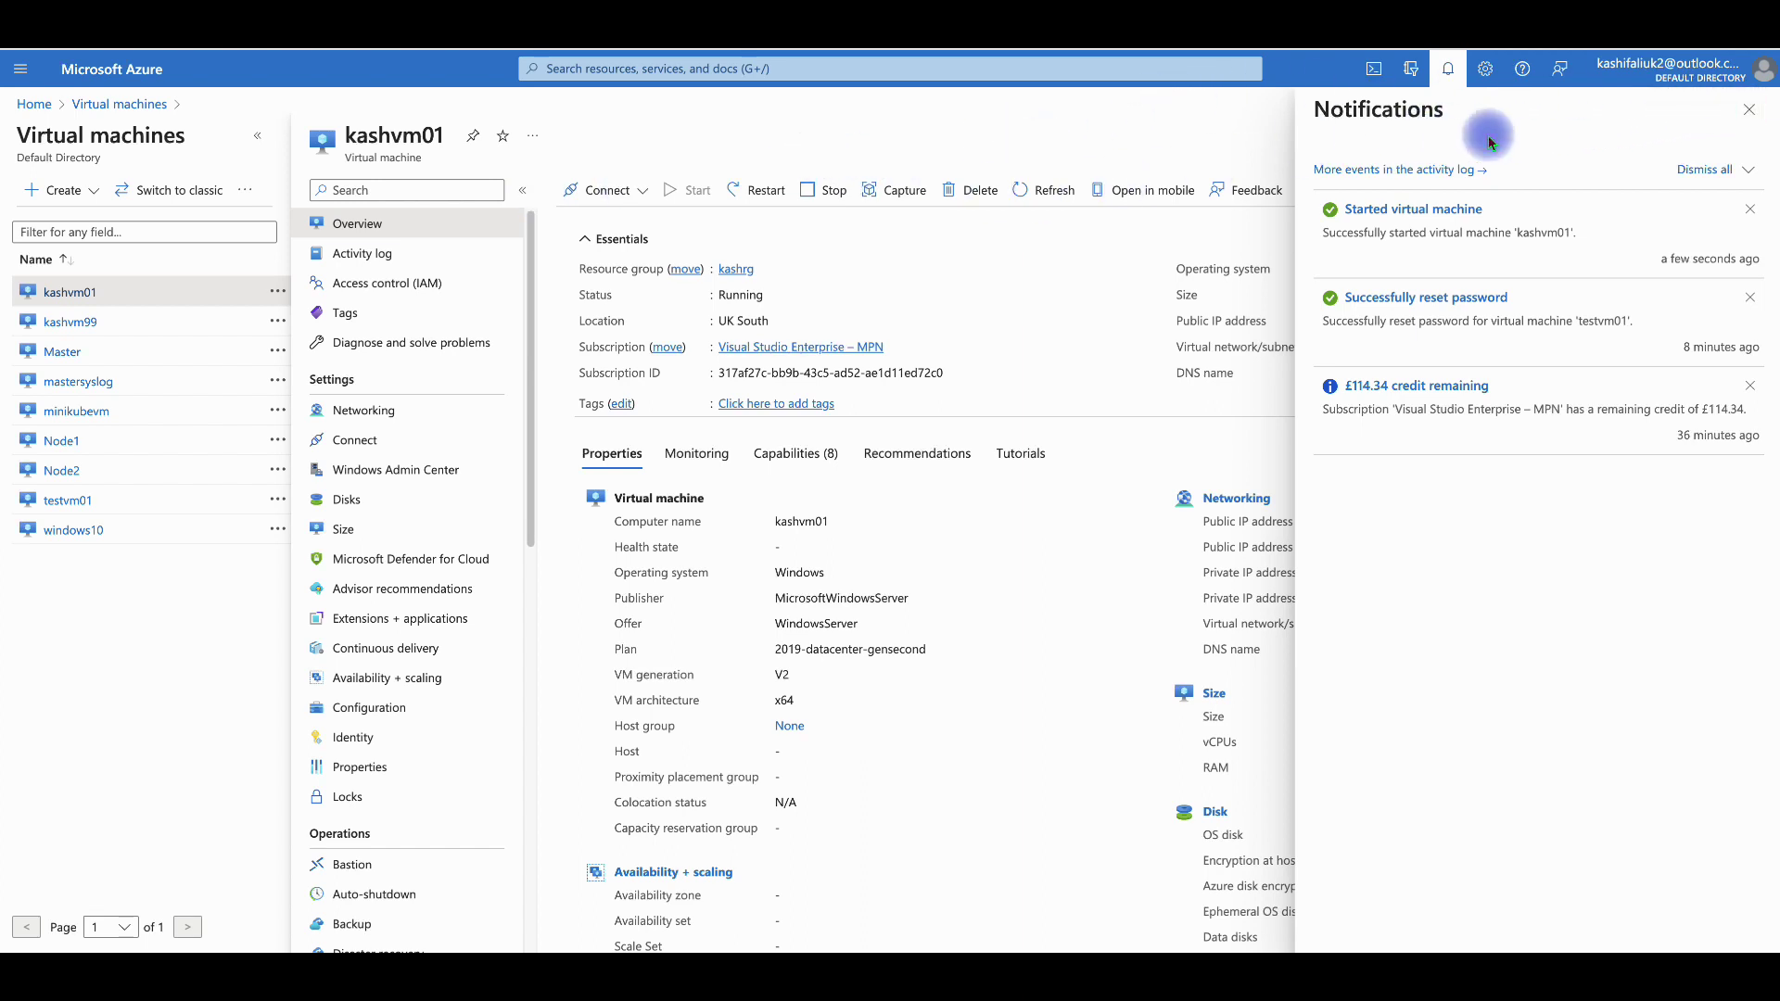
click(1749, 109)
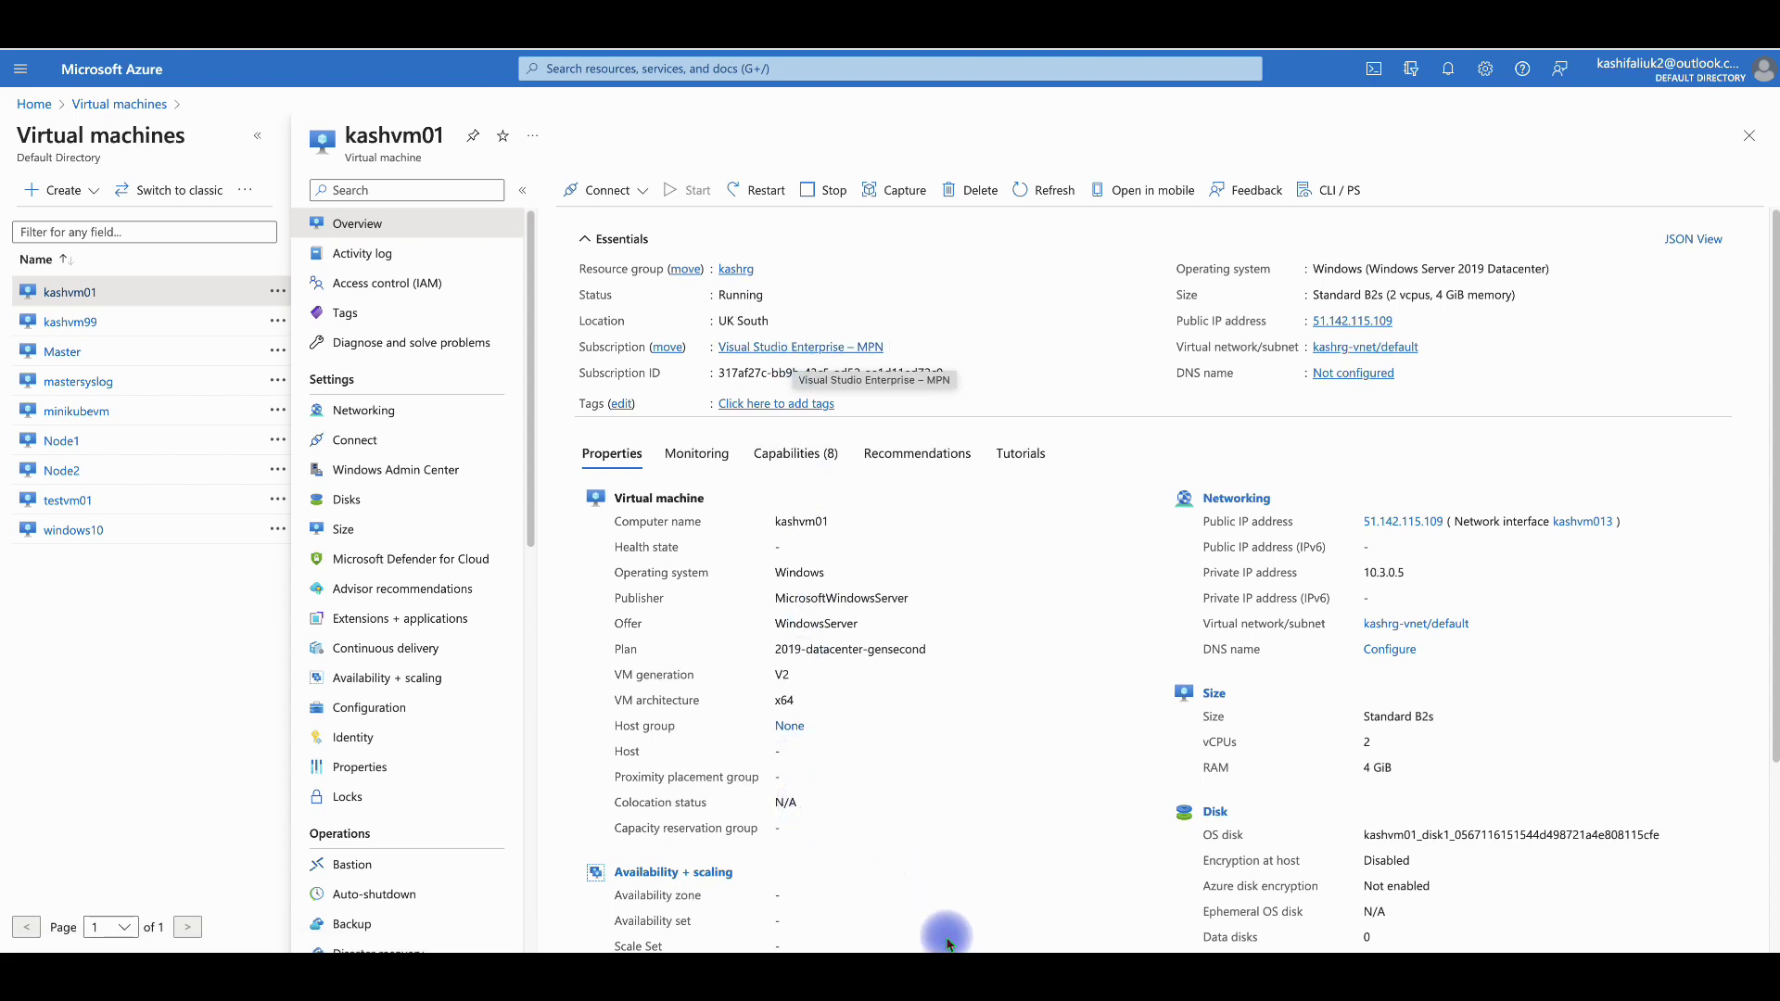
- Switch to Microsoft Remote Desktop and reopen the running 51.105.56.127 session
mouse_move(1098, 931)
click(1408, 918)
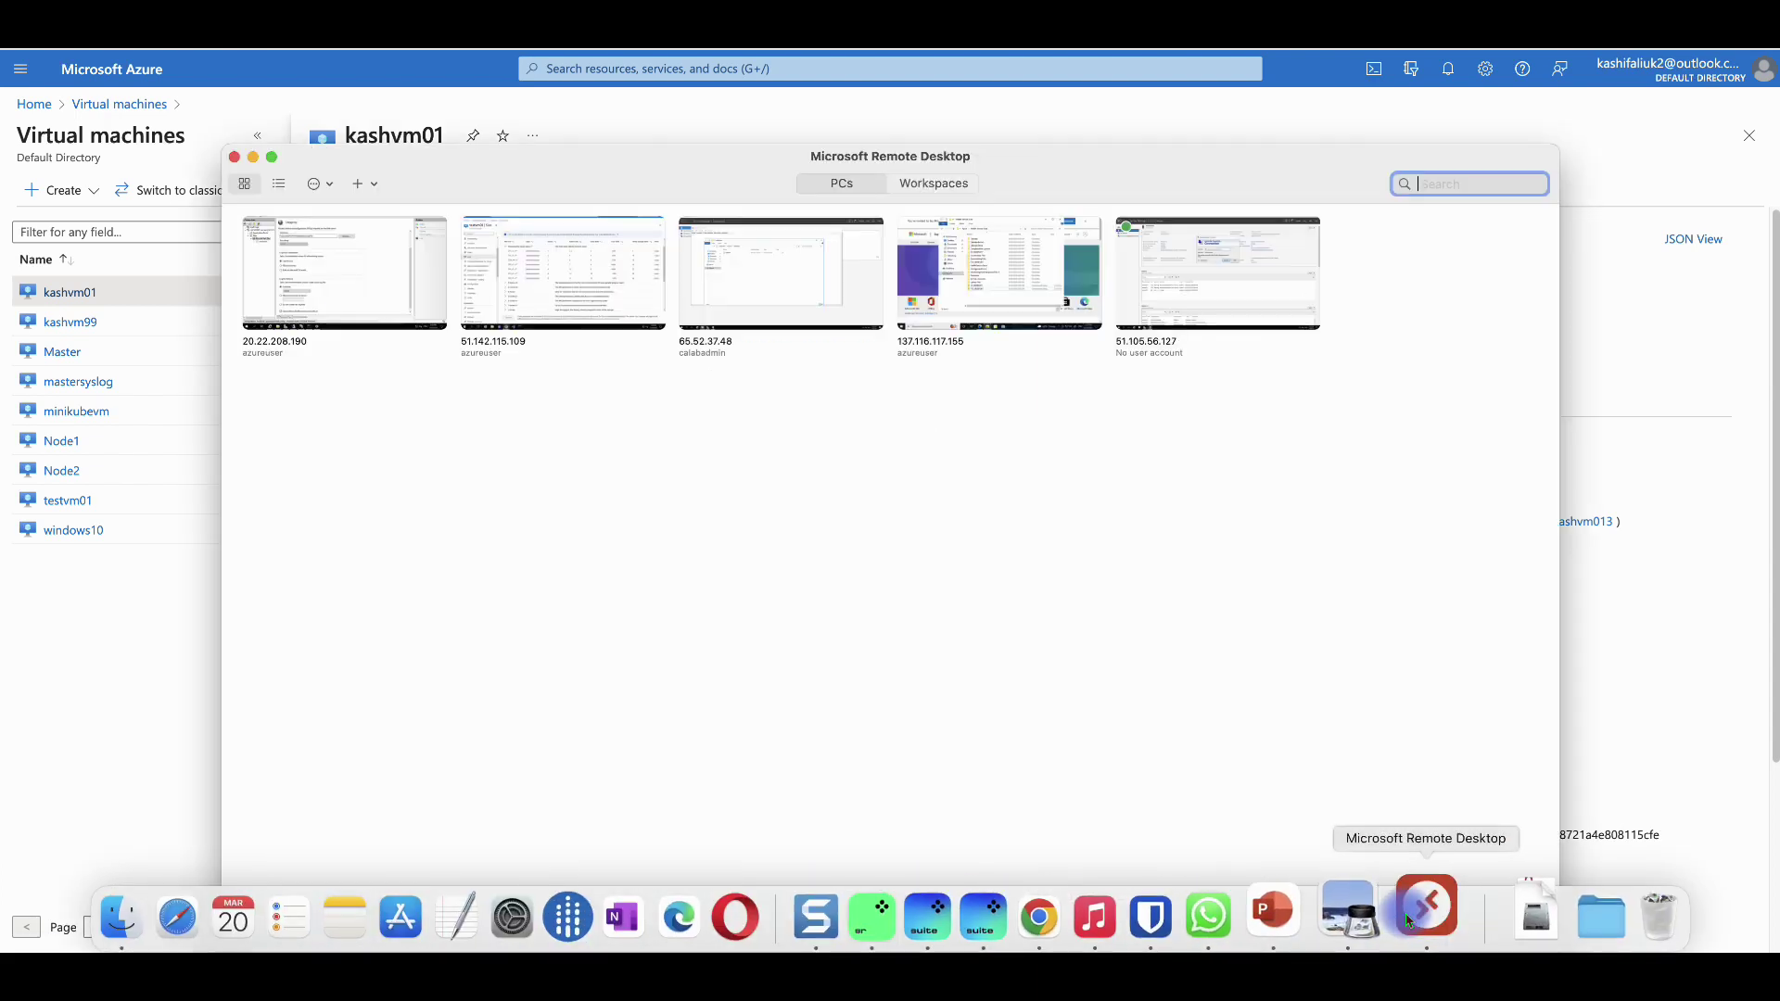
click(1202, 278)
double_click(1202, 278)
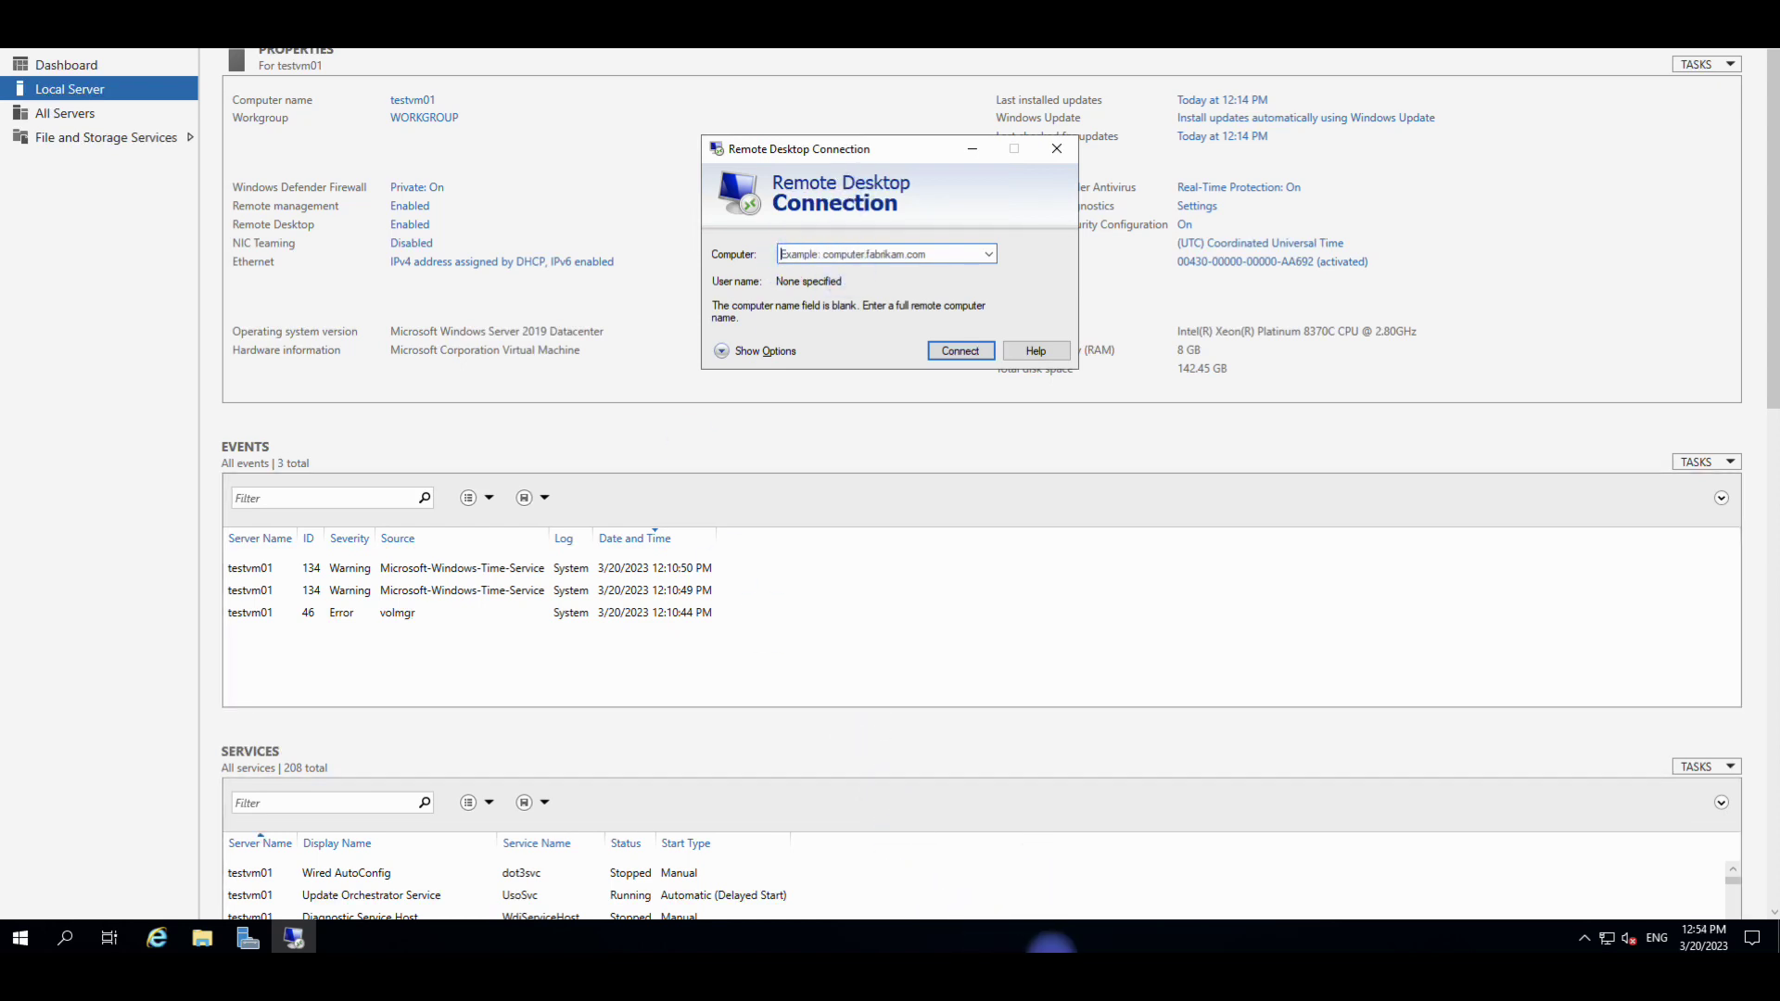
- Switch back to the Azure portal in Chrome and copy kashvm01's public IP address from its overview
mouse_move(1051, 944)
right_click(1084, 919)
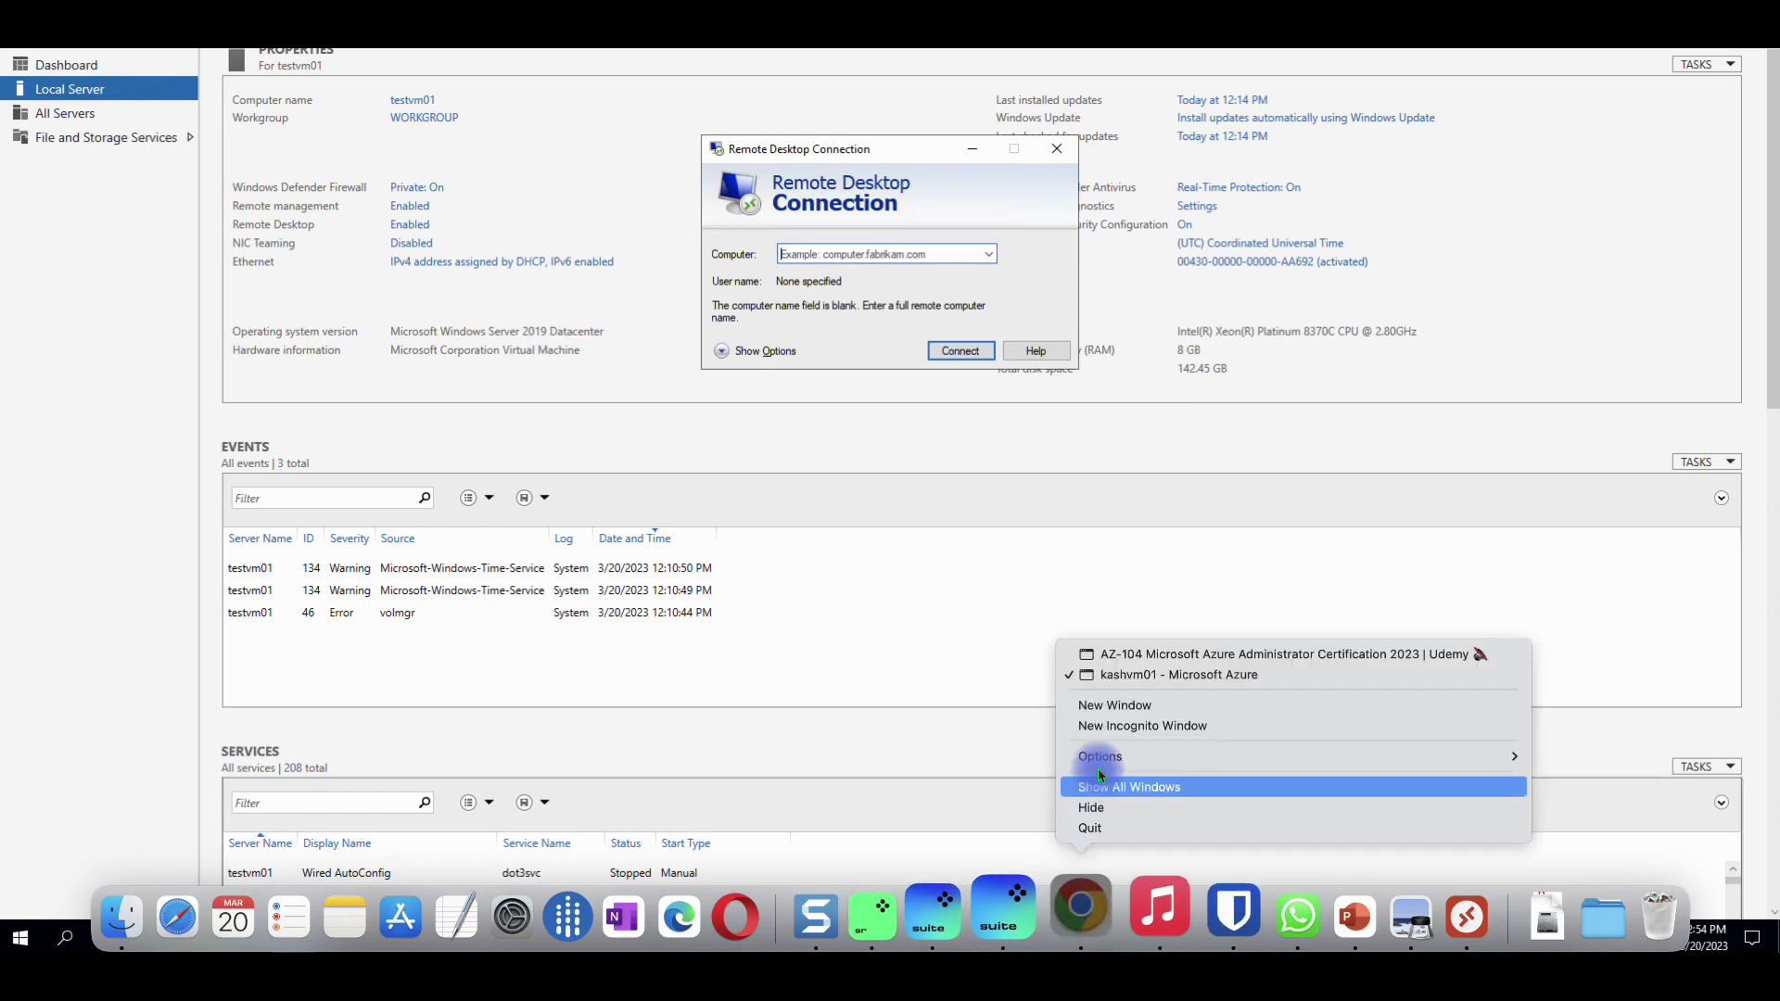
click(1136, 676)
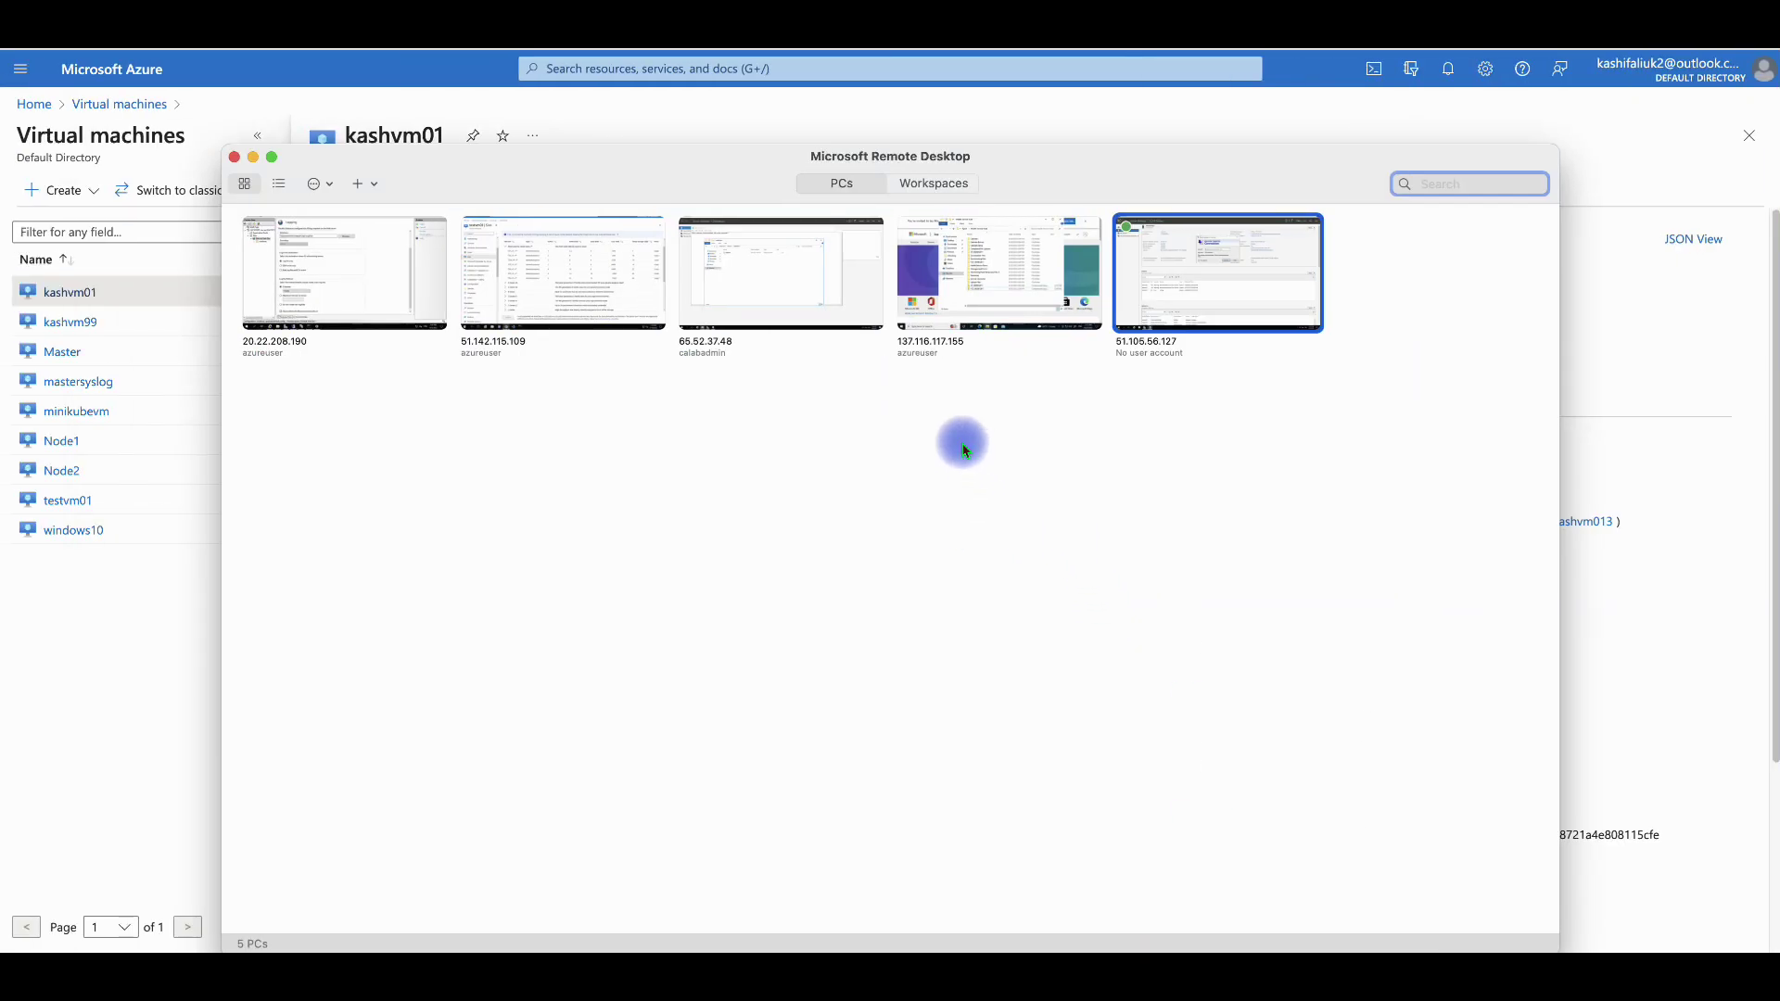
click(136, 729)
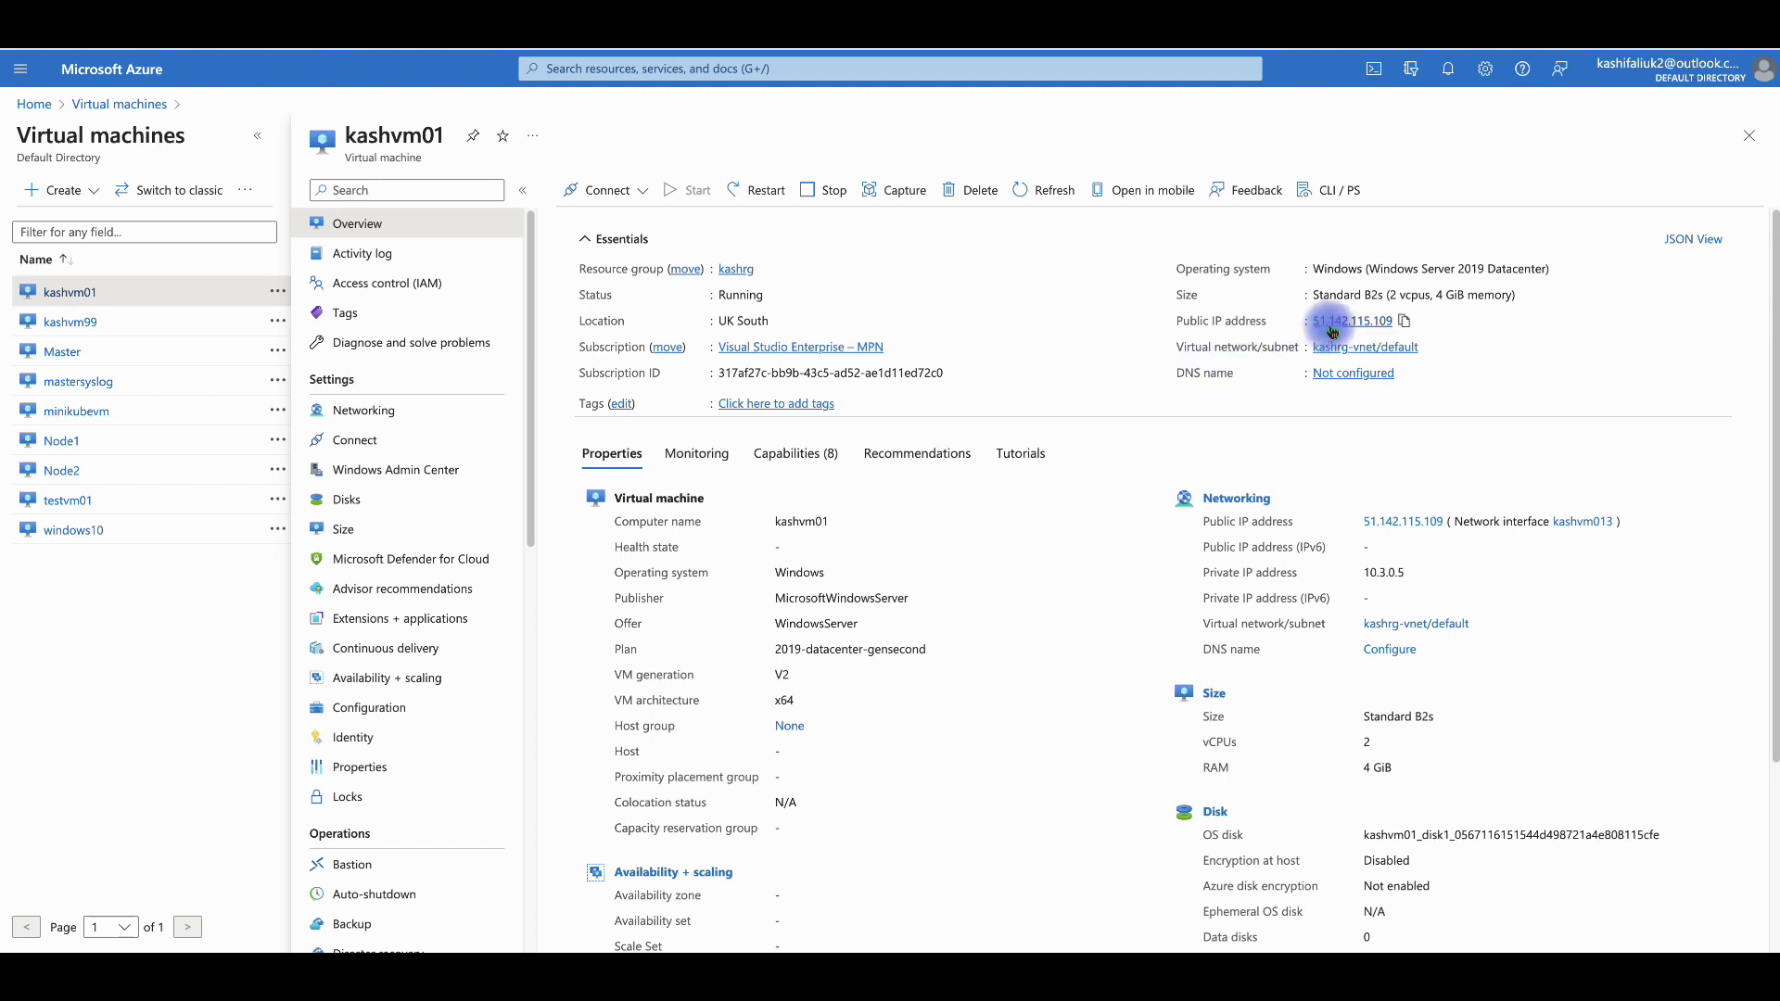
click(1406, 329)
mouse_move(931, 923)
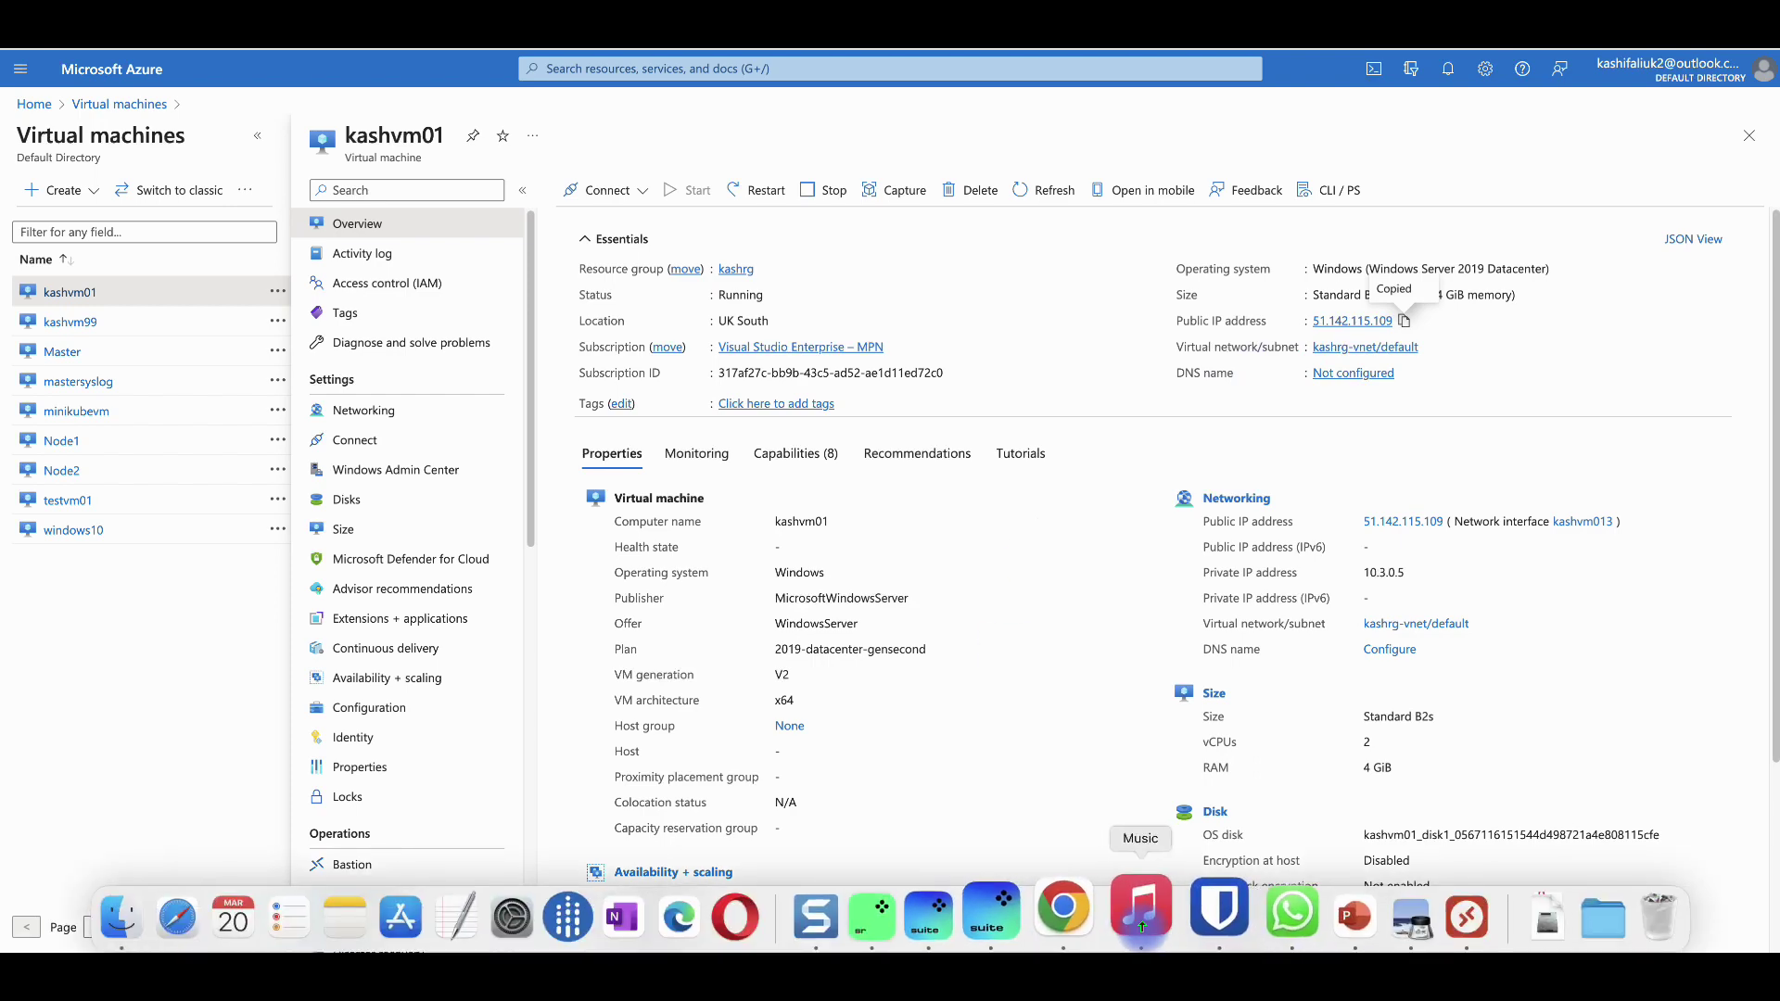
- Switch to the 51.105.56.127 session in Microsoft Remote Desktop and start a Remote Desktop Connection to the copied address 51.142.115.109
click(1420, 913)
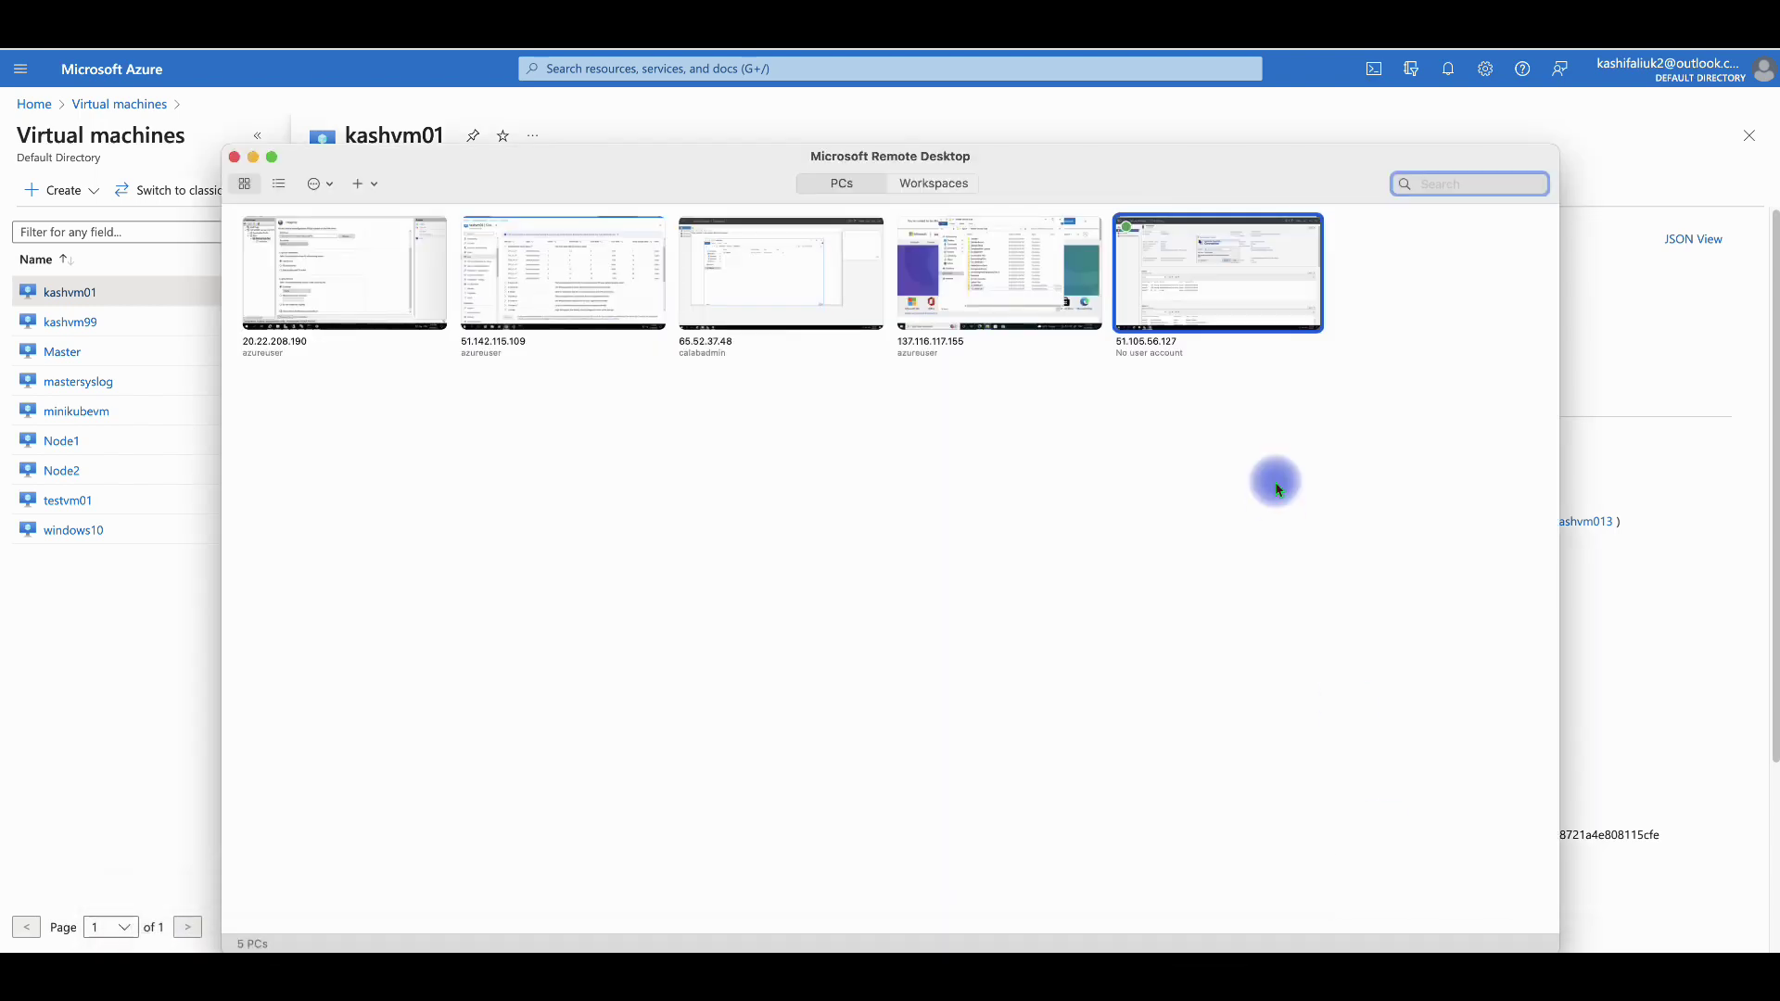
double_click(1199, 282)
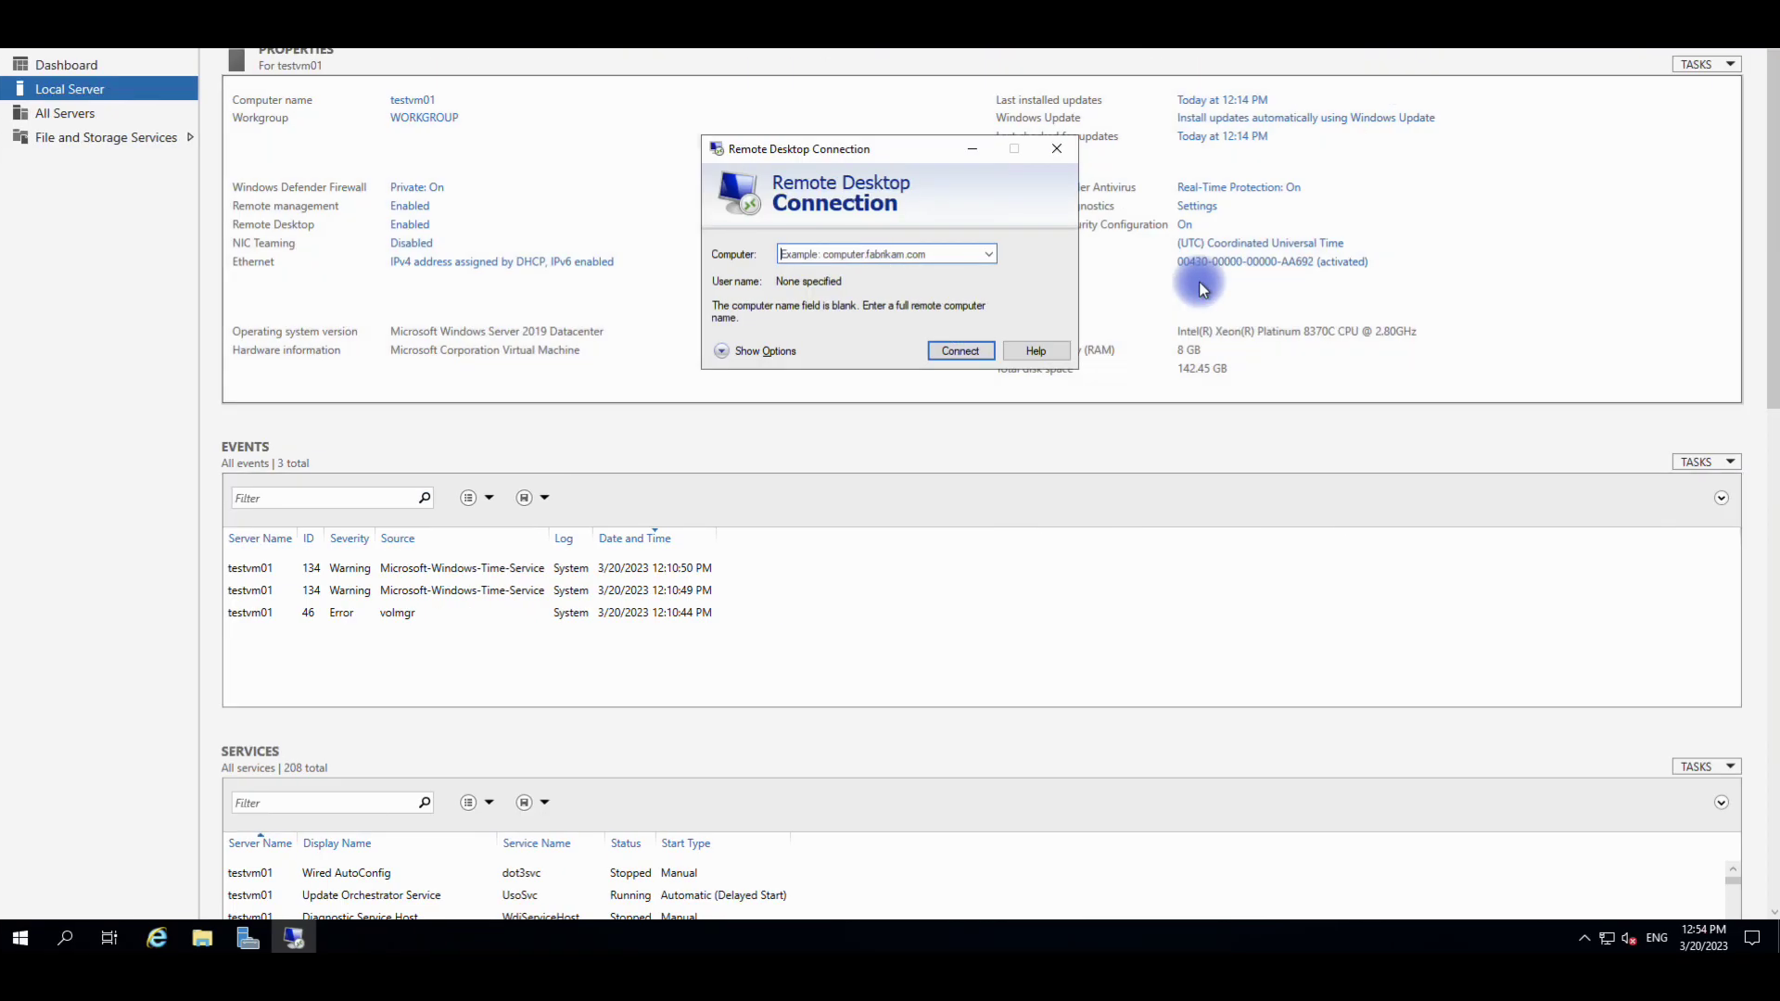
right_click(918, 253)
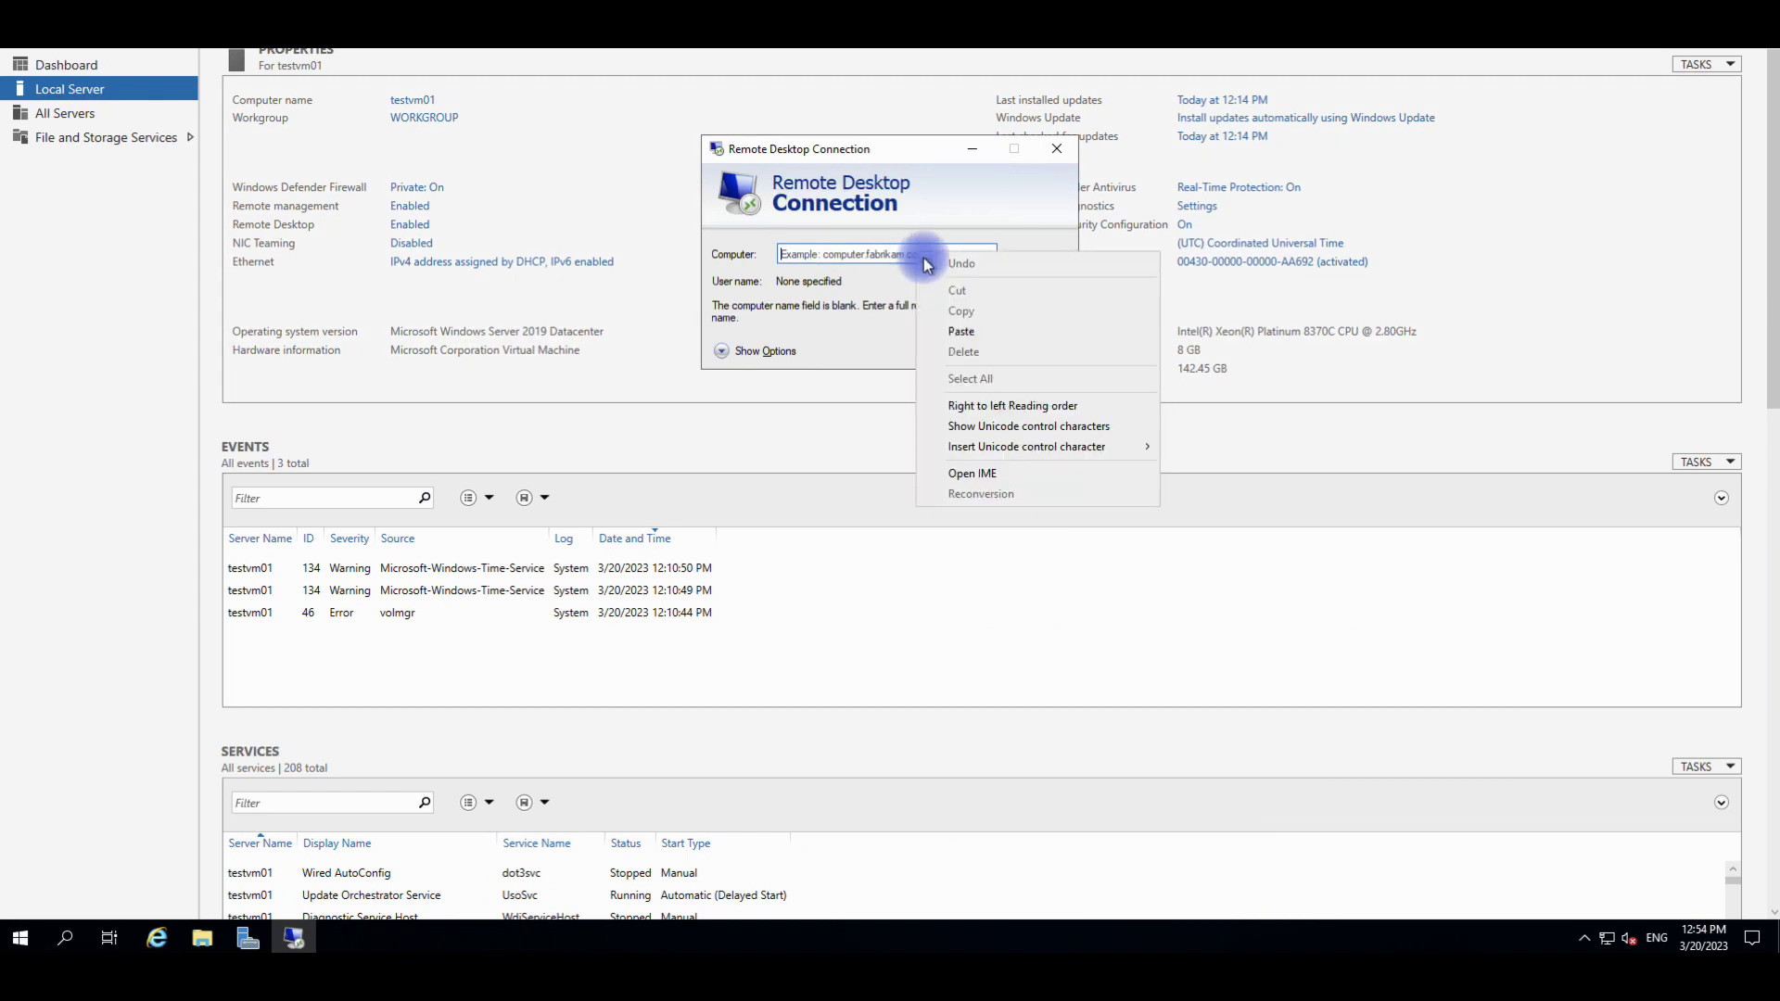
click(959, 331)
click(950, 356)
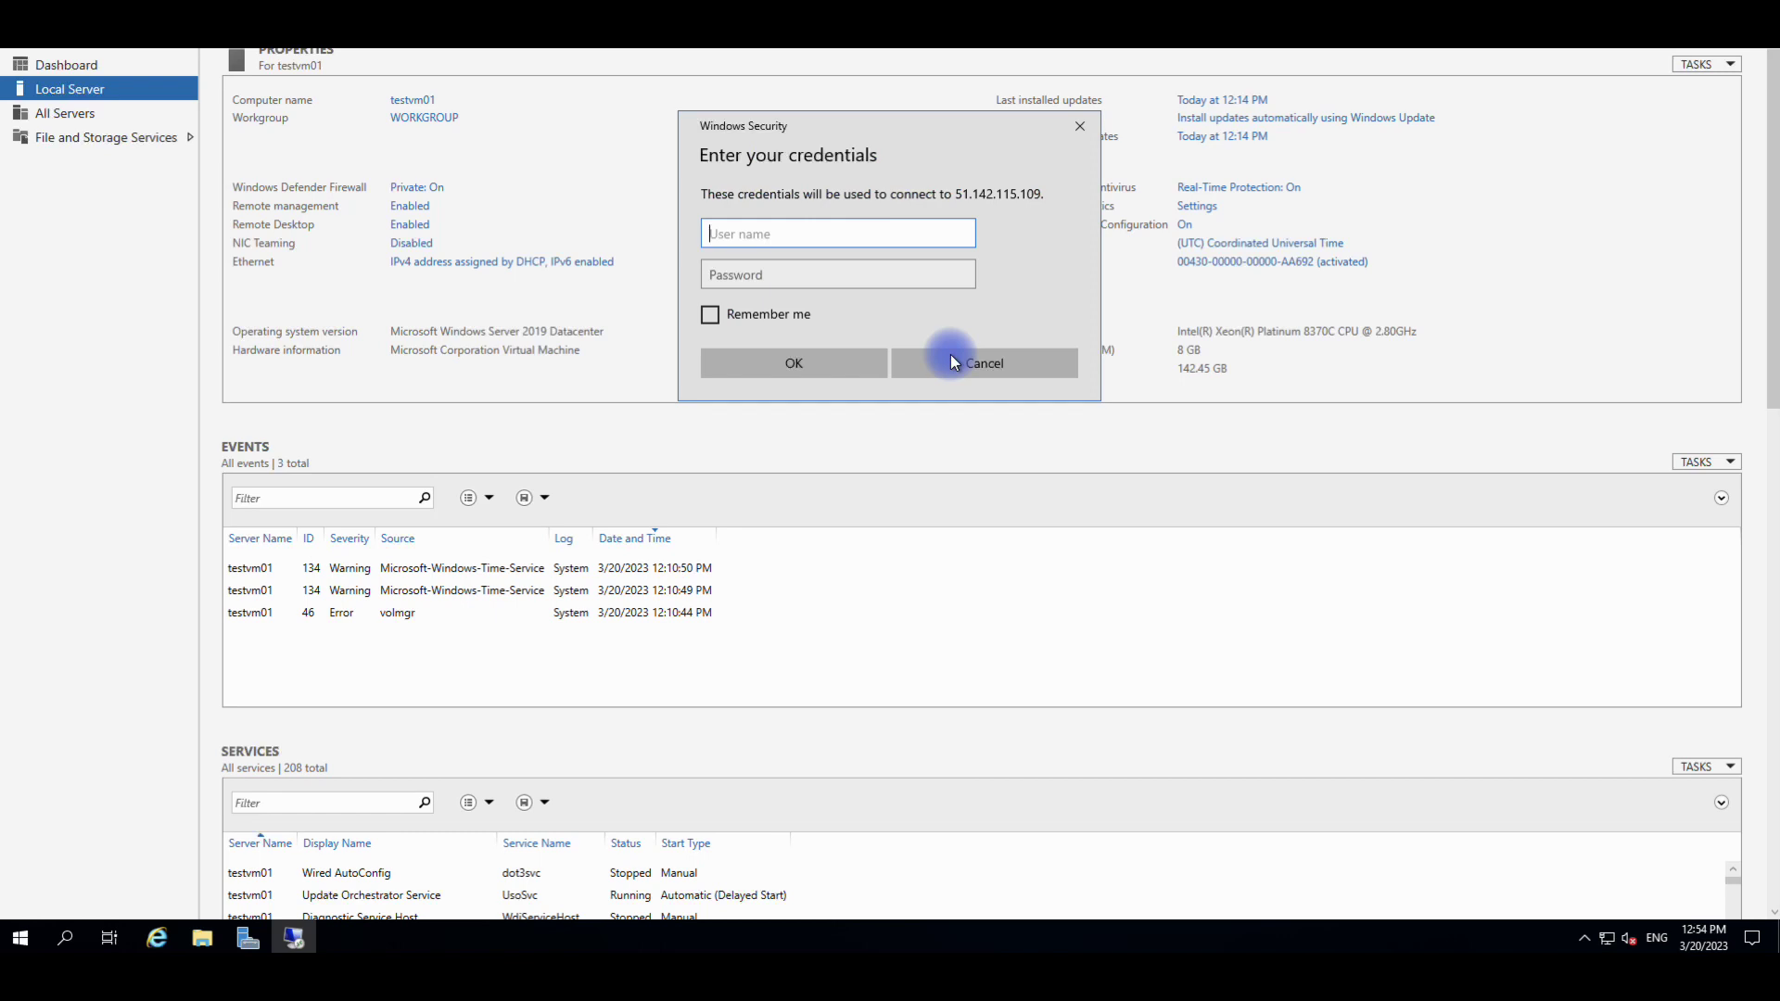
- Sign in as azureuser with the account password and accept kashvm01's certificate, opting not to be asked again for this computer
text(azureuser)
key(Tab)
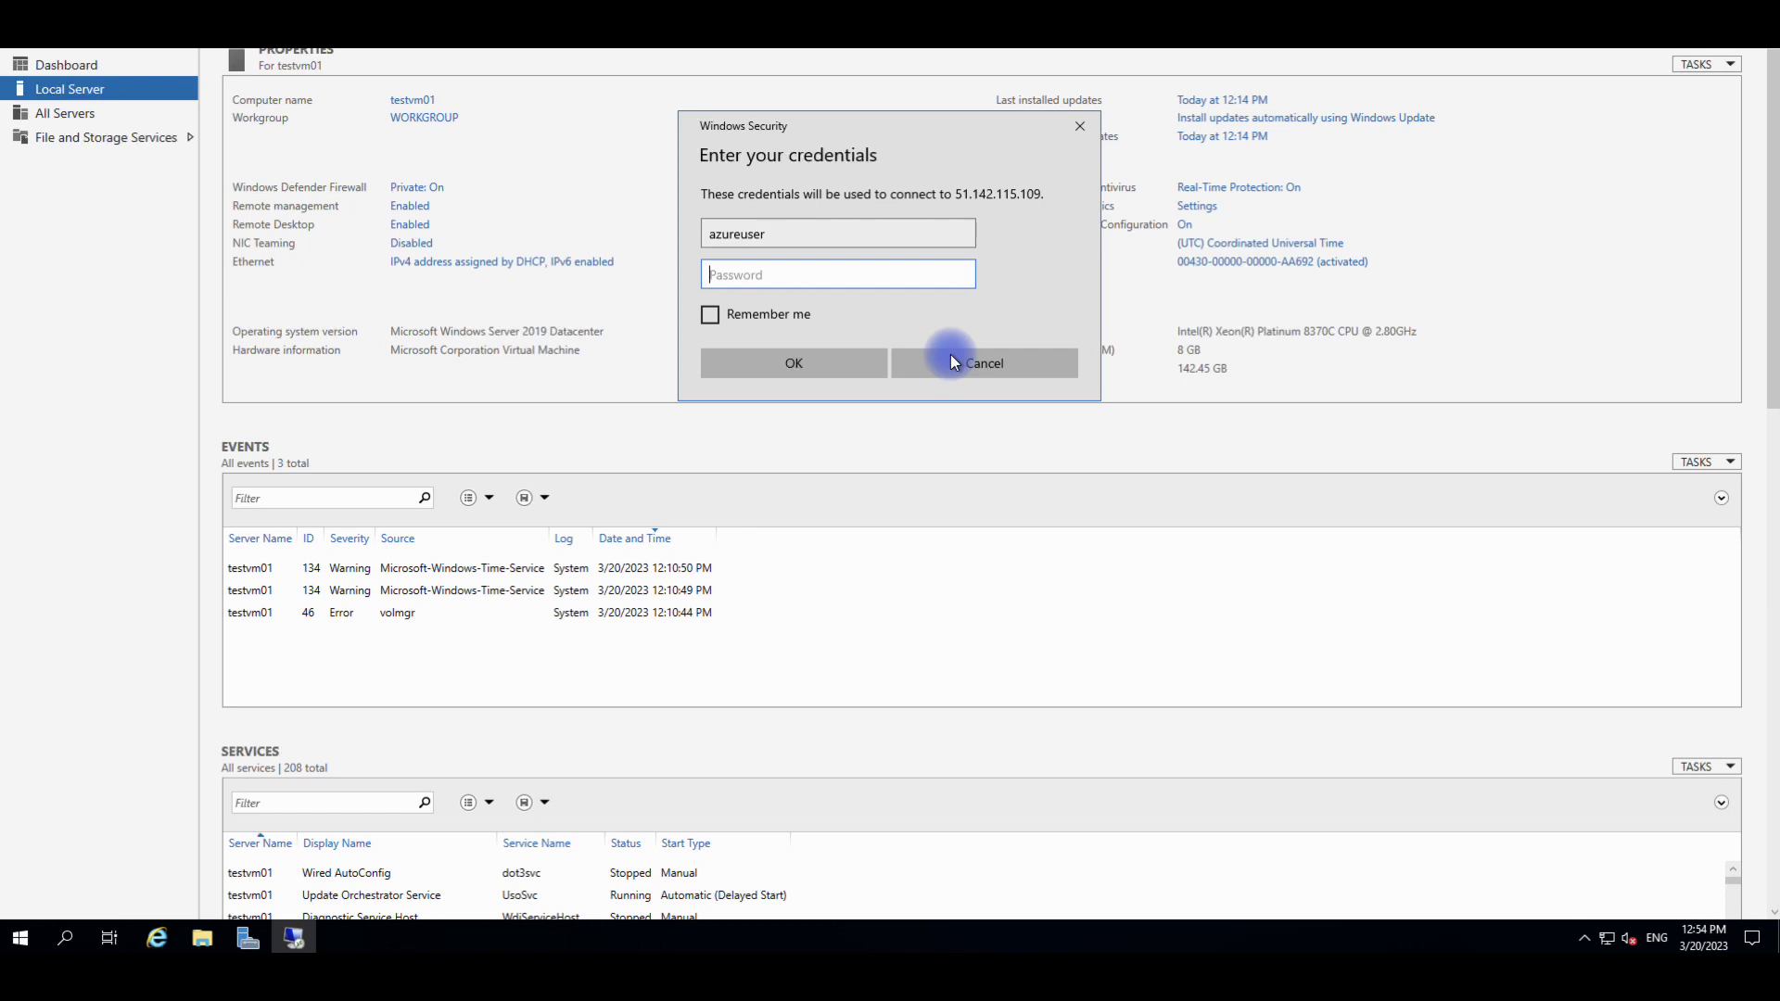
text(••••••••••••••••••)
click(827, 364)
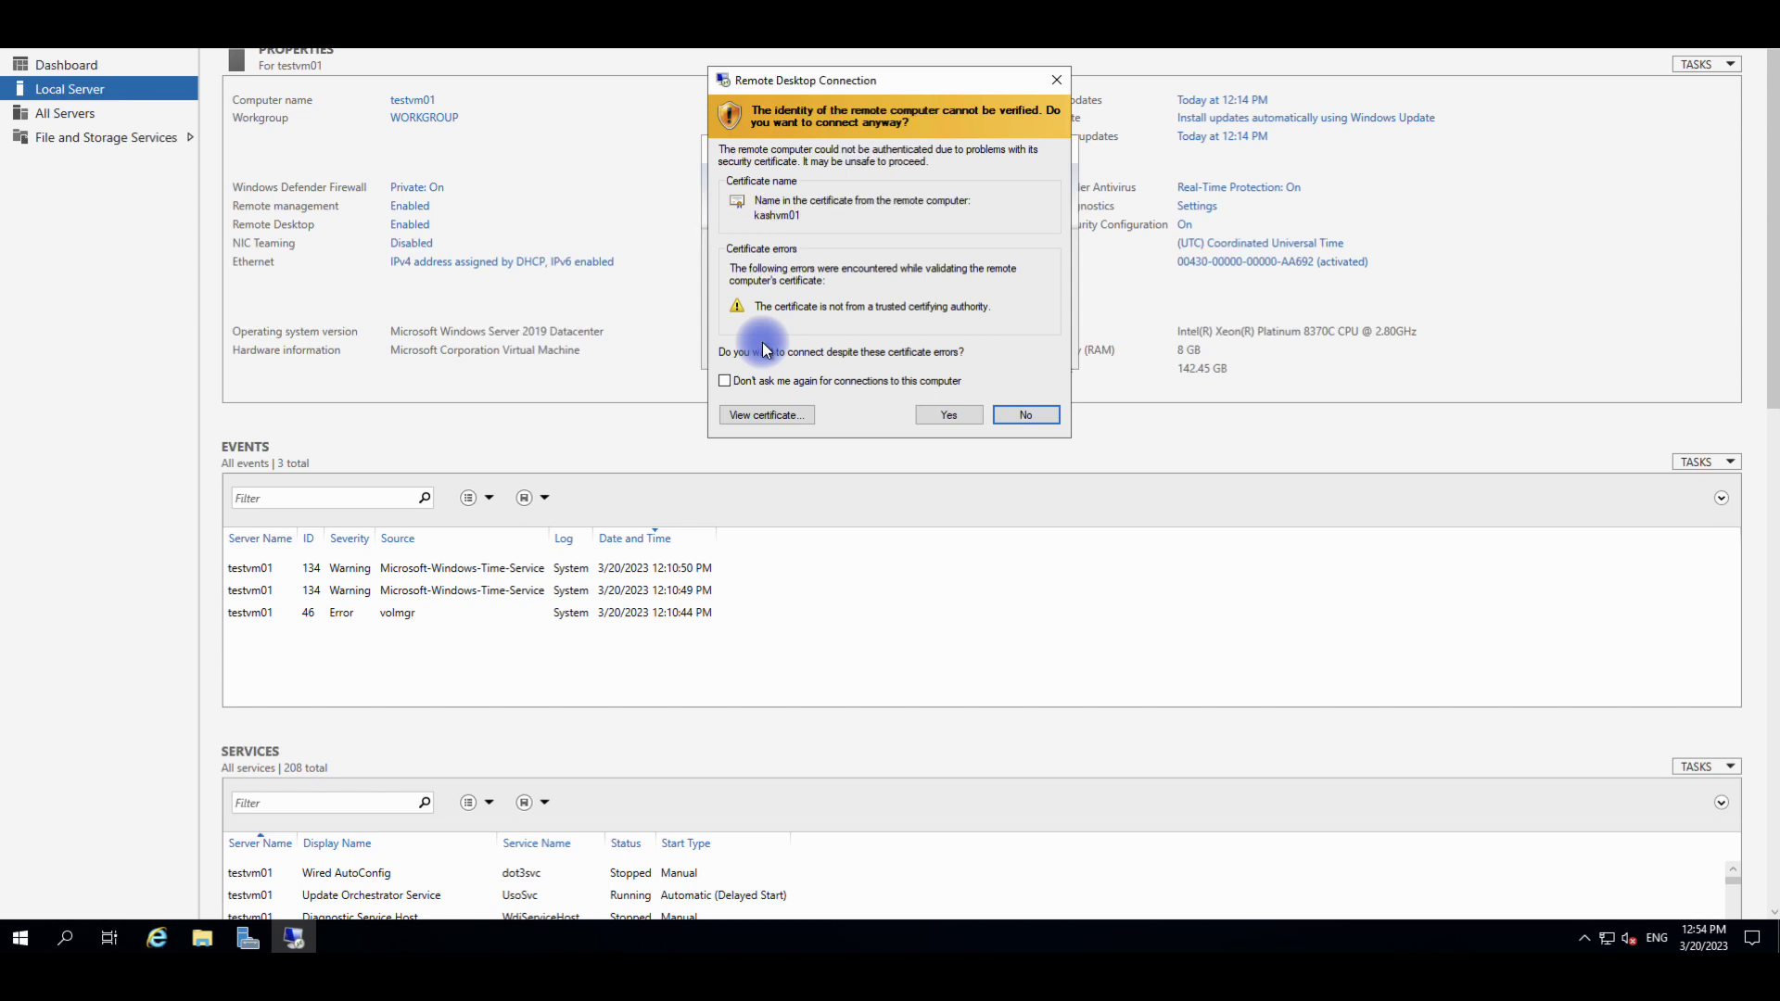
click(726, 381)
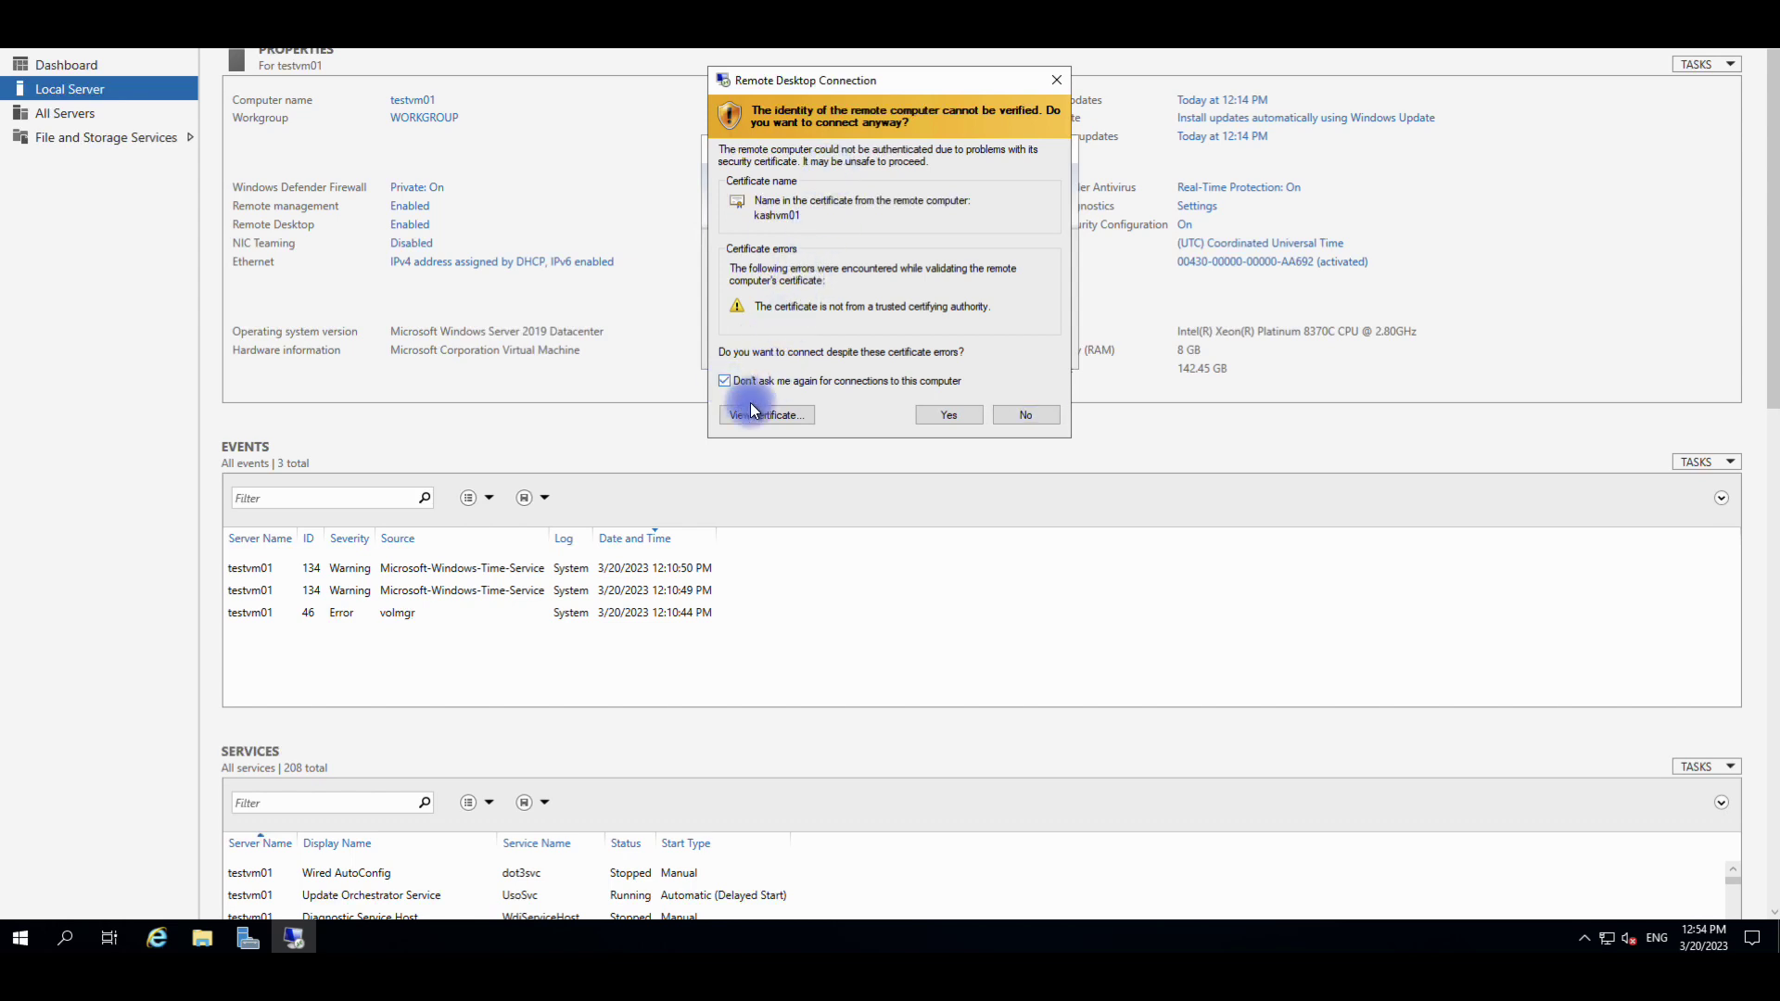
click(948, 415)
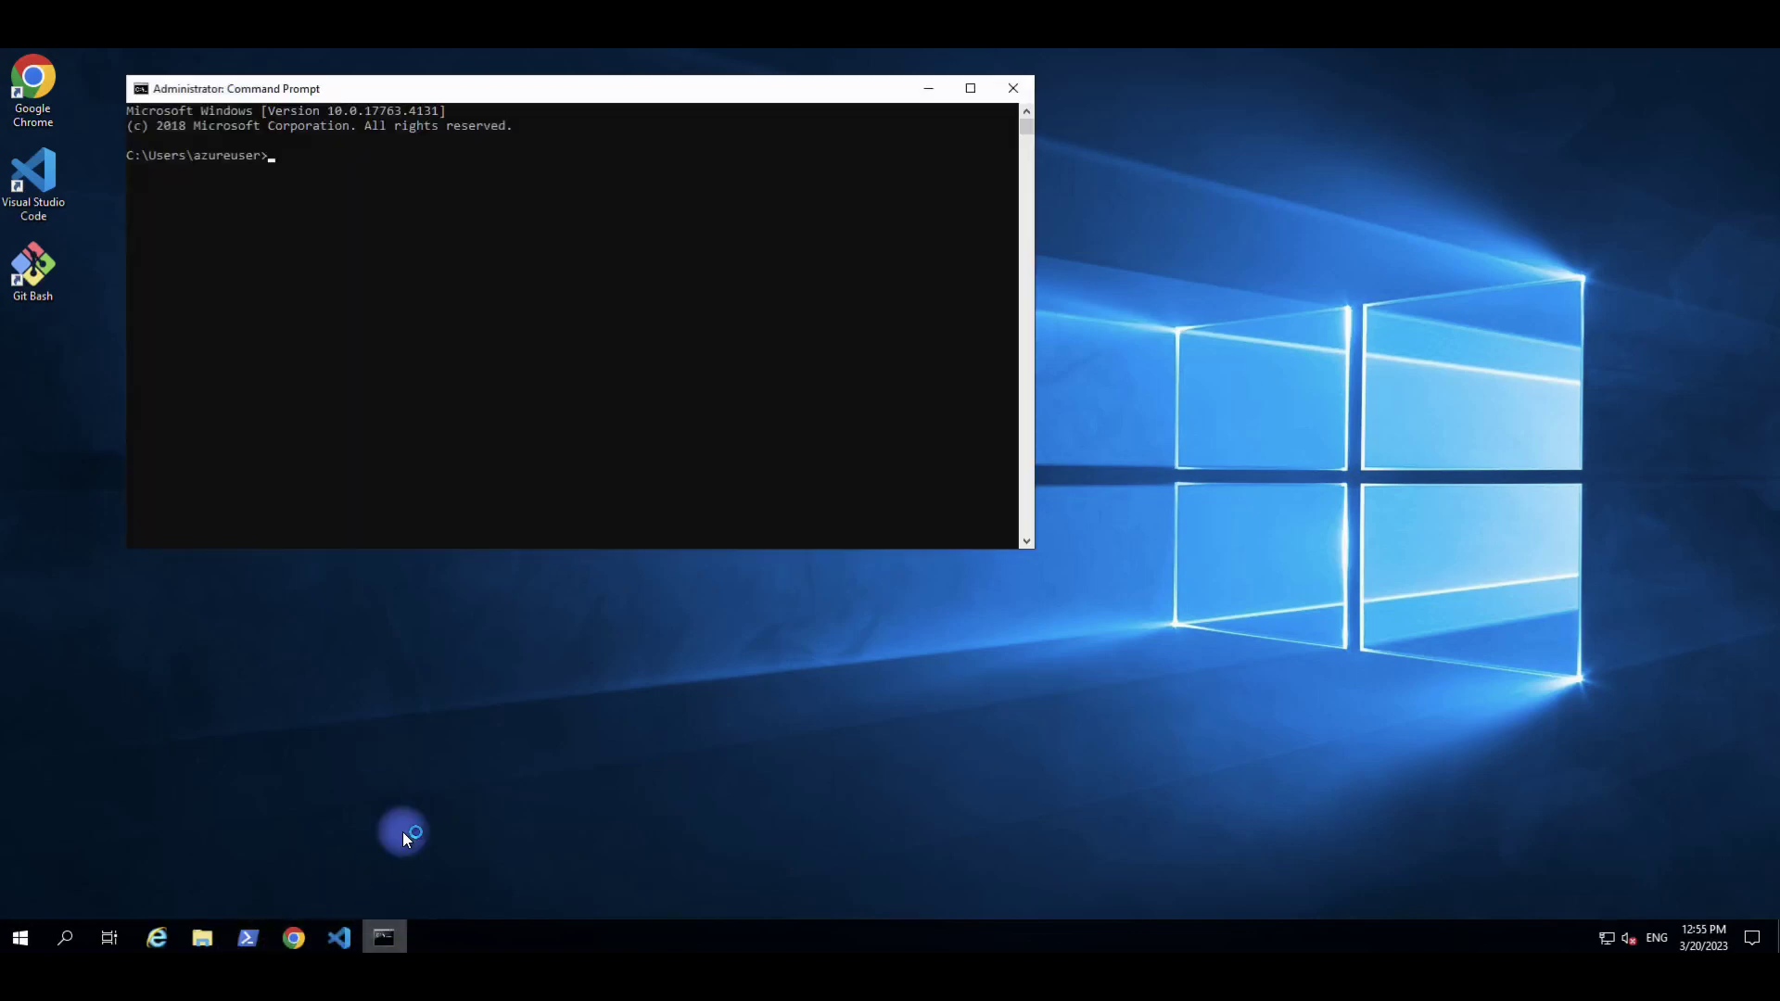
- Run the hostname command in the Command Prompt on the kashvm01 desktop
click(411, 337)
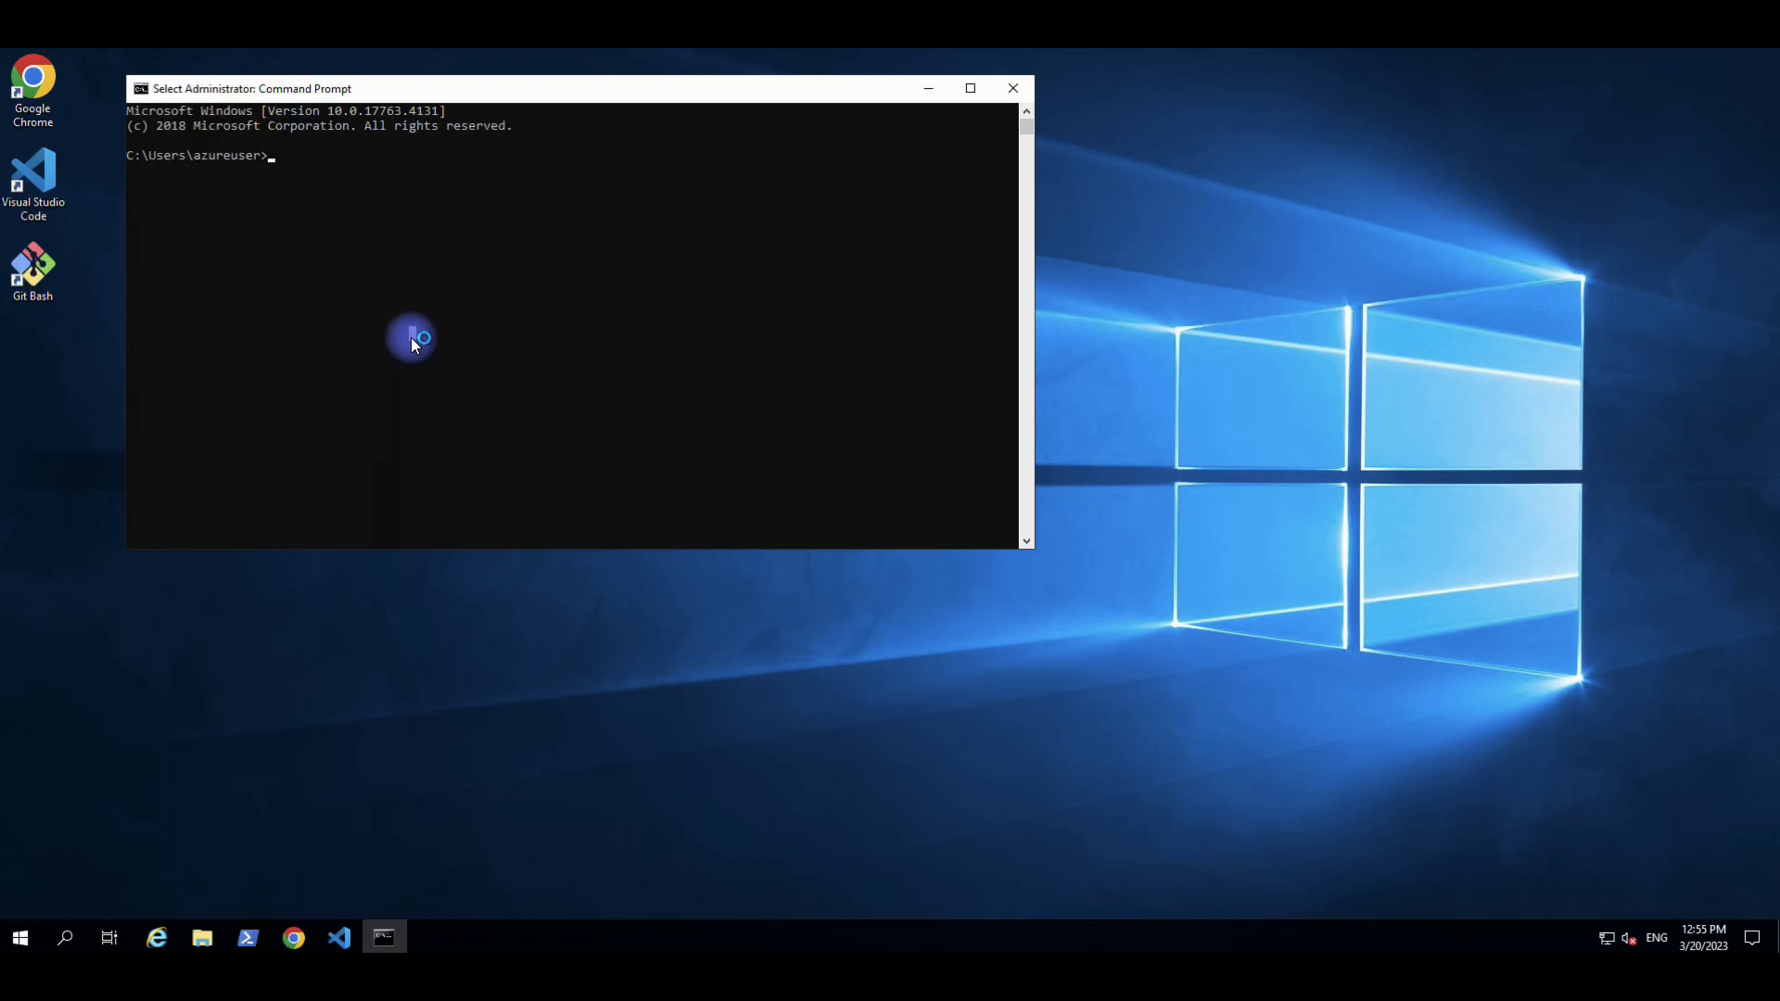
text(hosh)
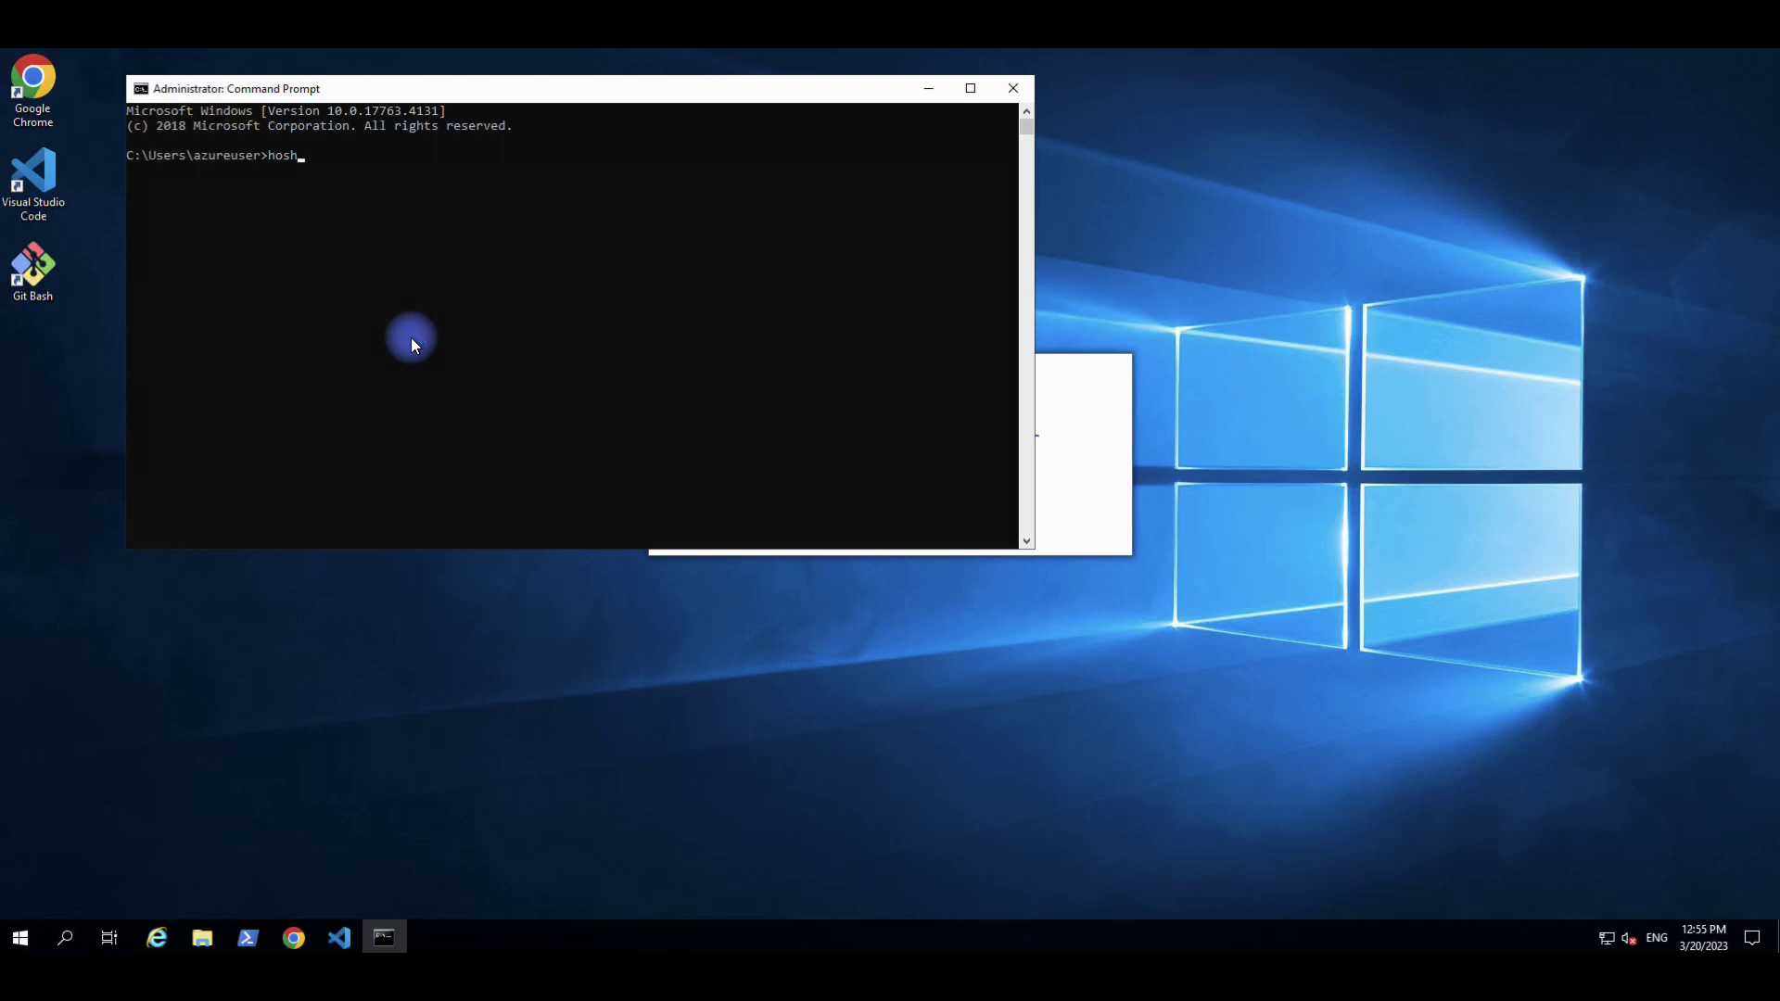
text(tna,e)
key(BackSpace)
key(BackSpace)
text(me)
key(Return)
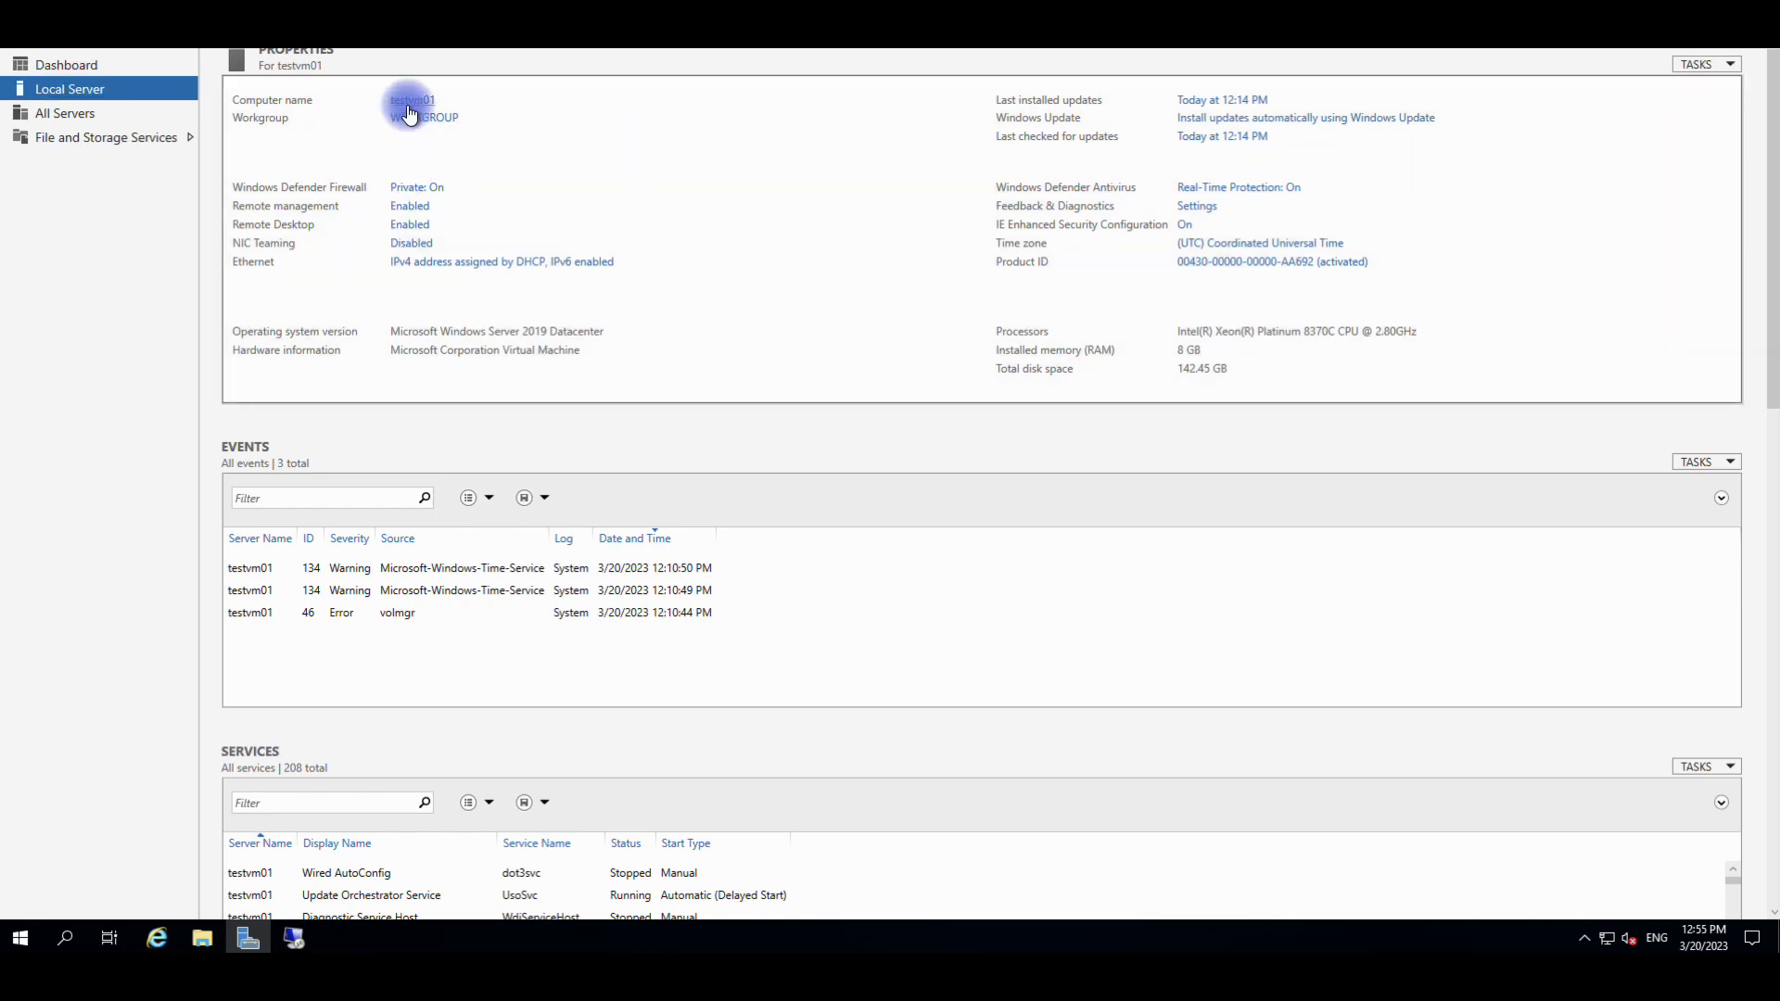
- Open a Command Prompt on testvm01 and run the hostname command there
click(16, 945)
text(cmd)
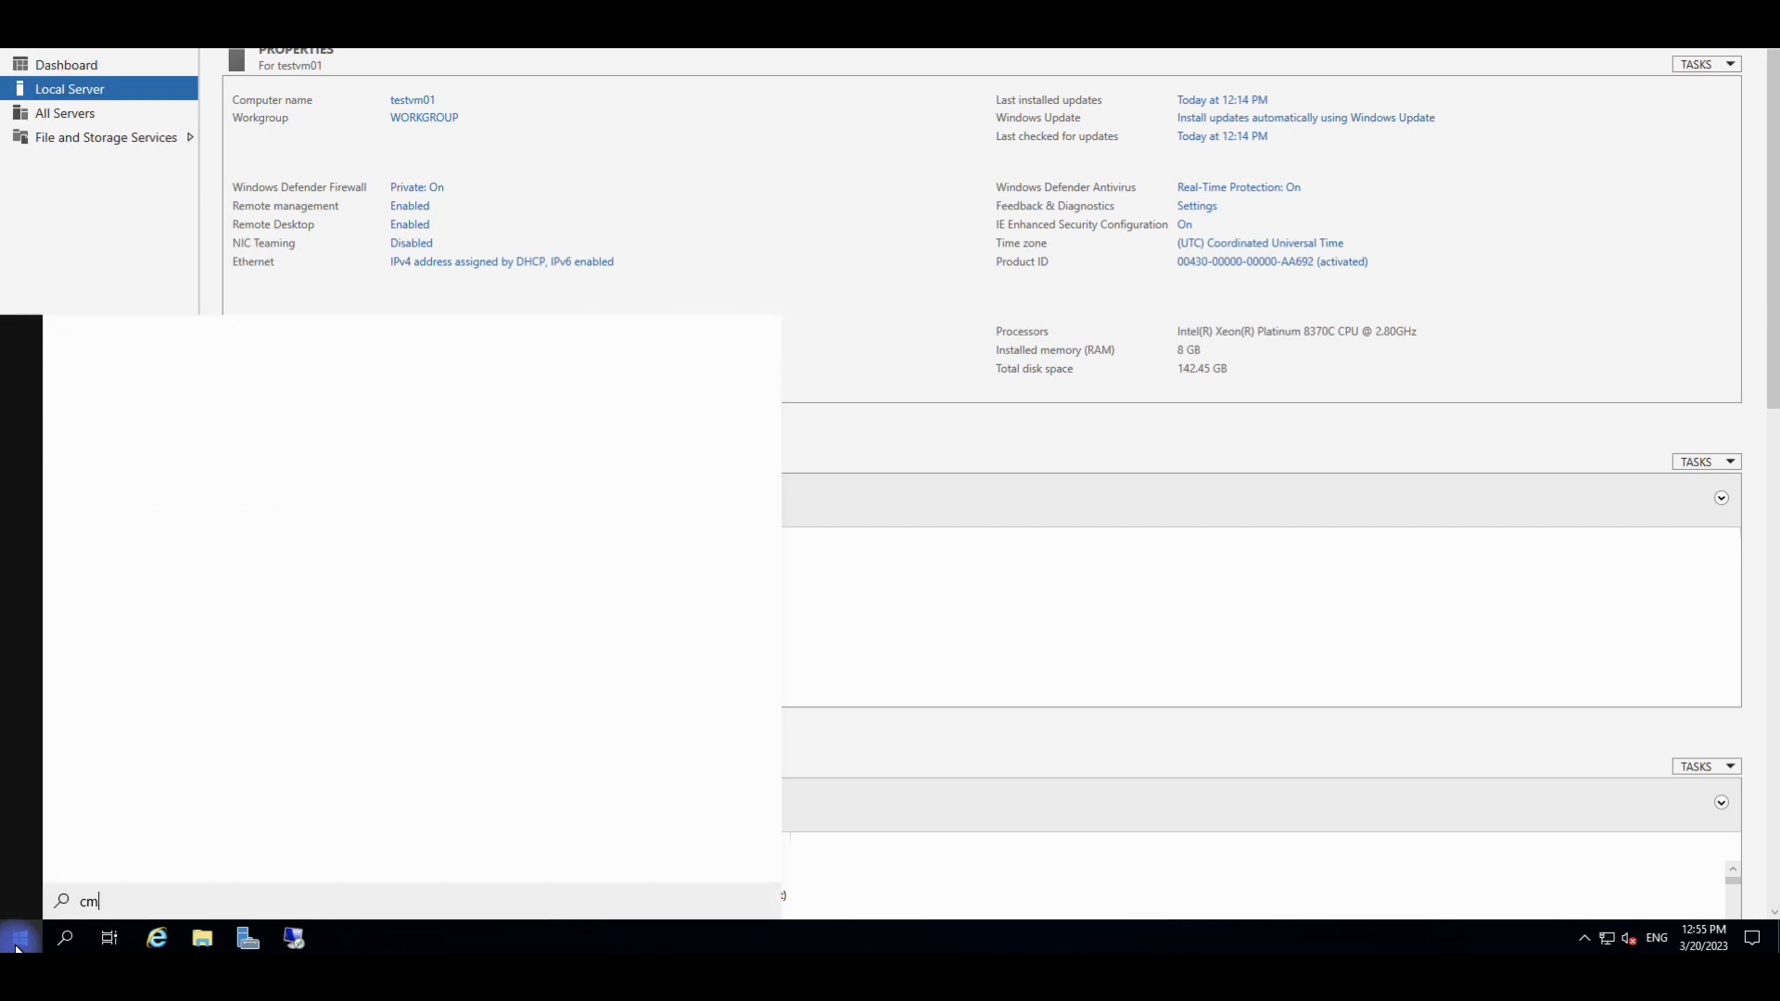
key(Return)
text(auser)
key(BackSpace)
key(BackSpace)
key(BackSpace)
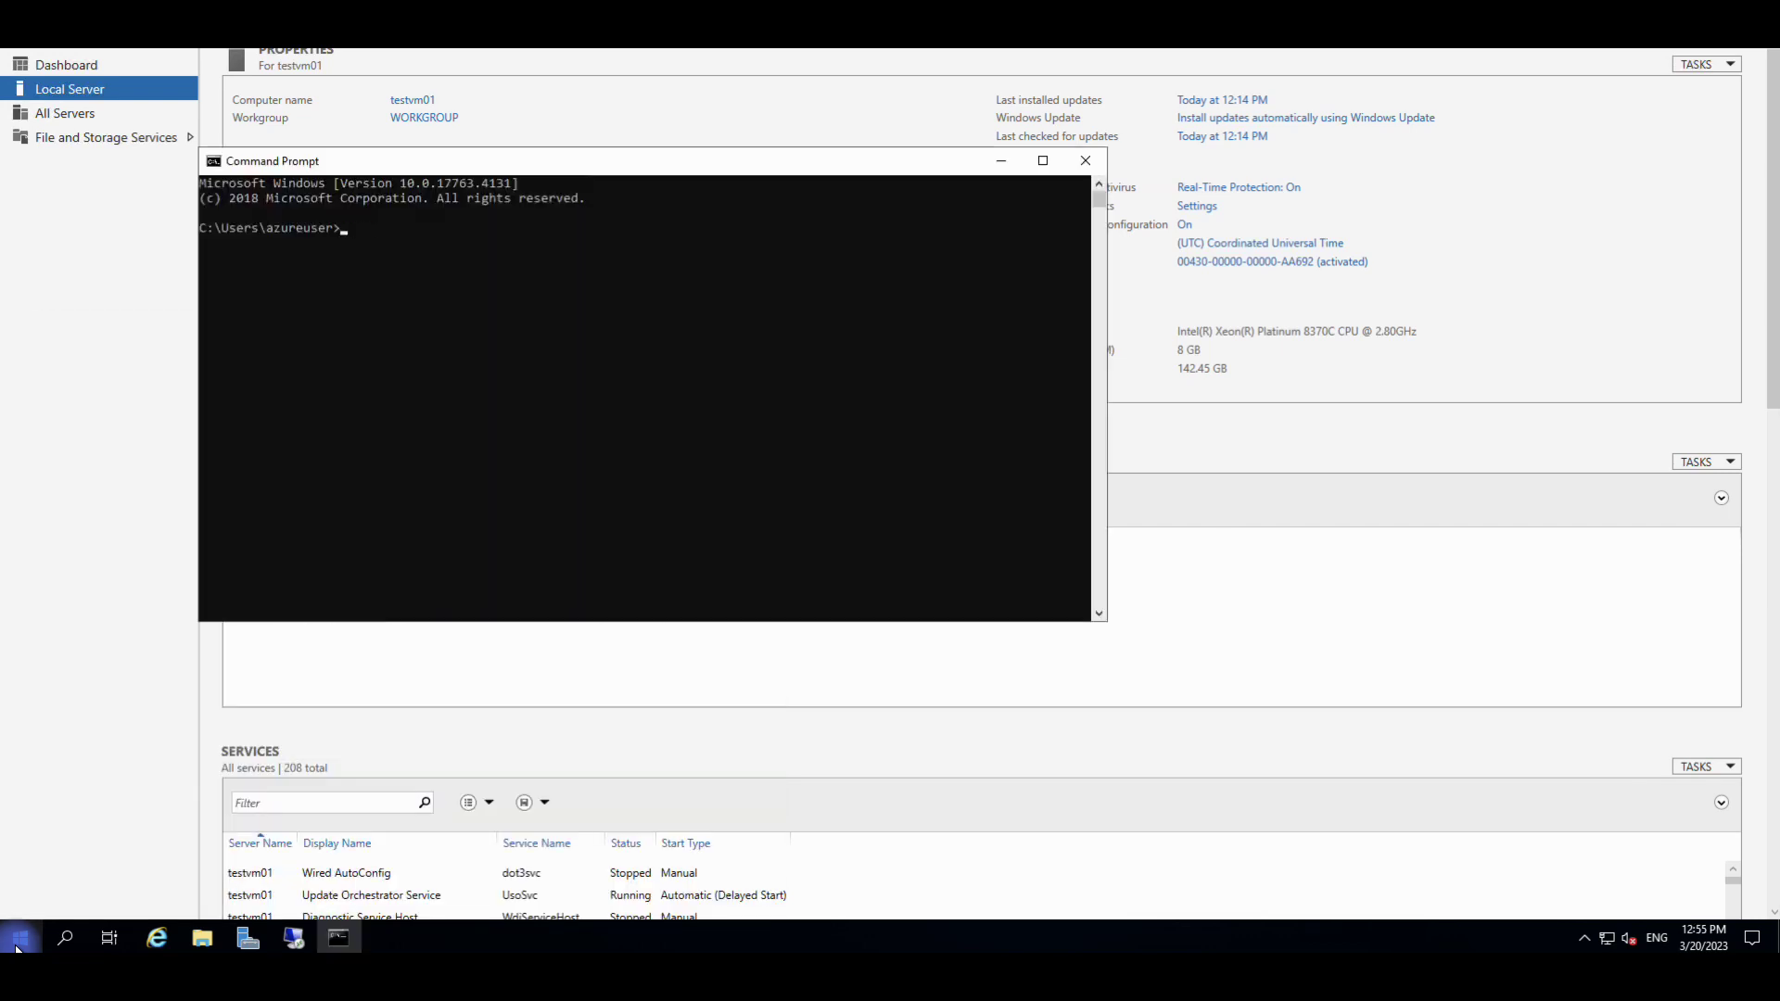
text(hostname)
key(Return)
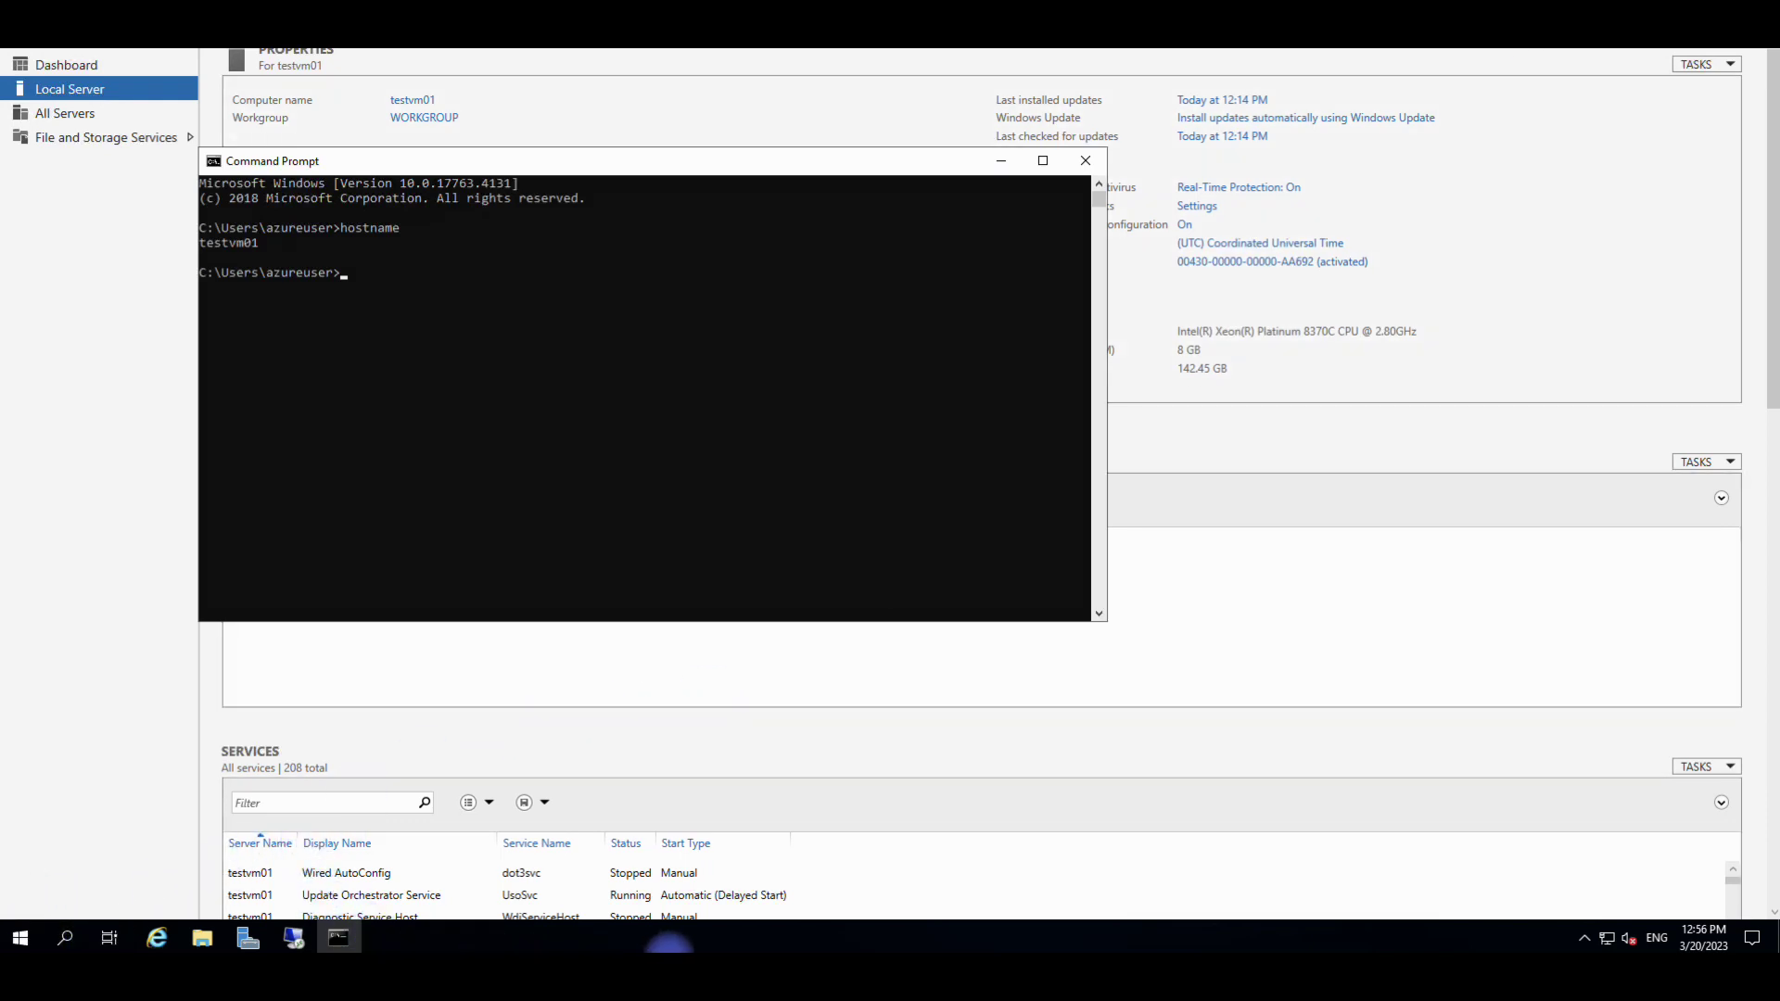
mouse_move(1246, 927)
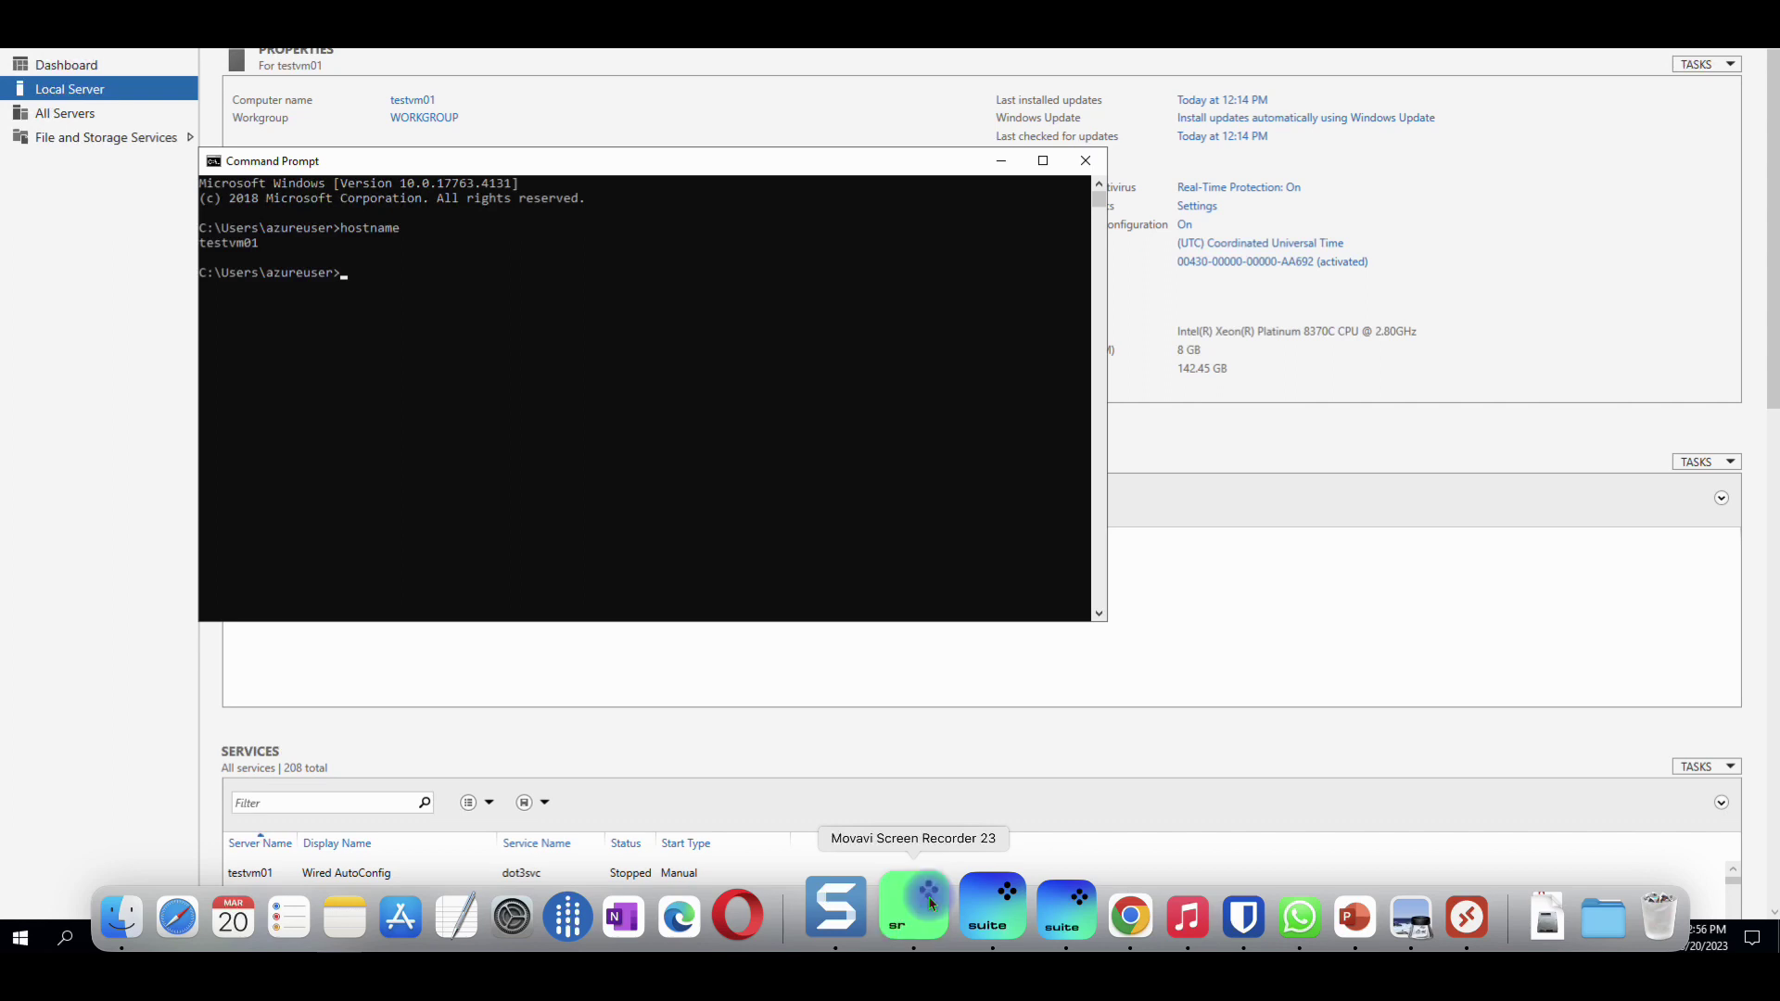
right_click(931, 903)
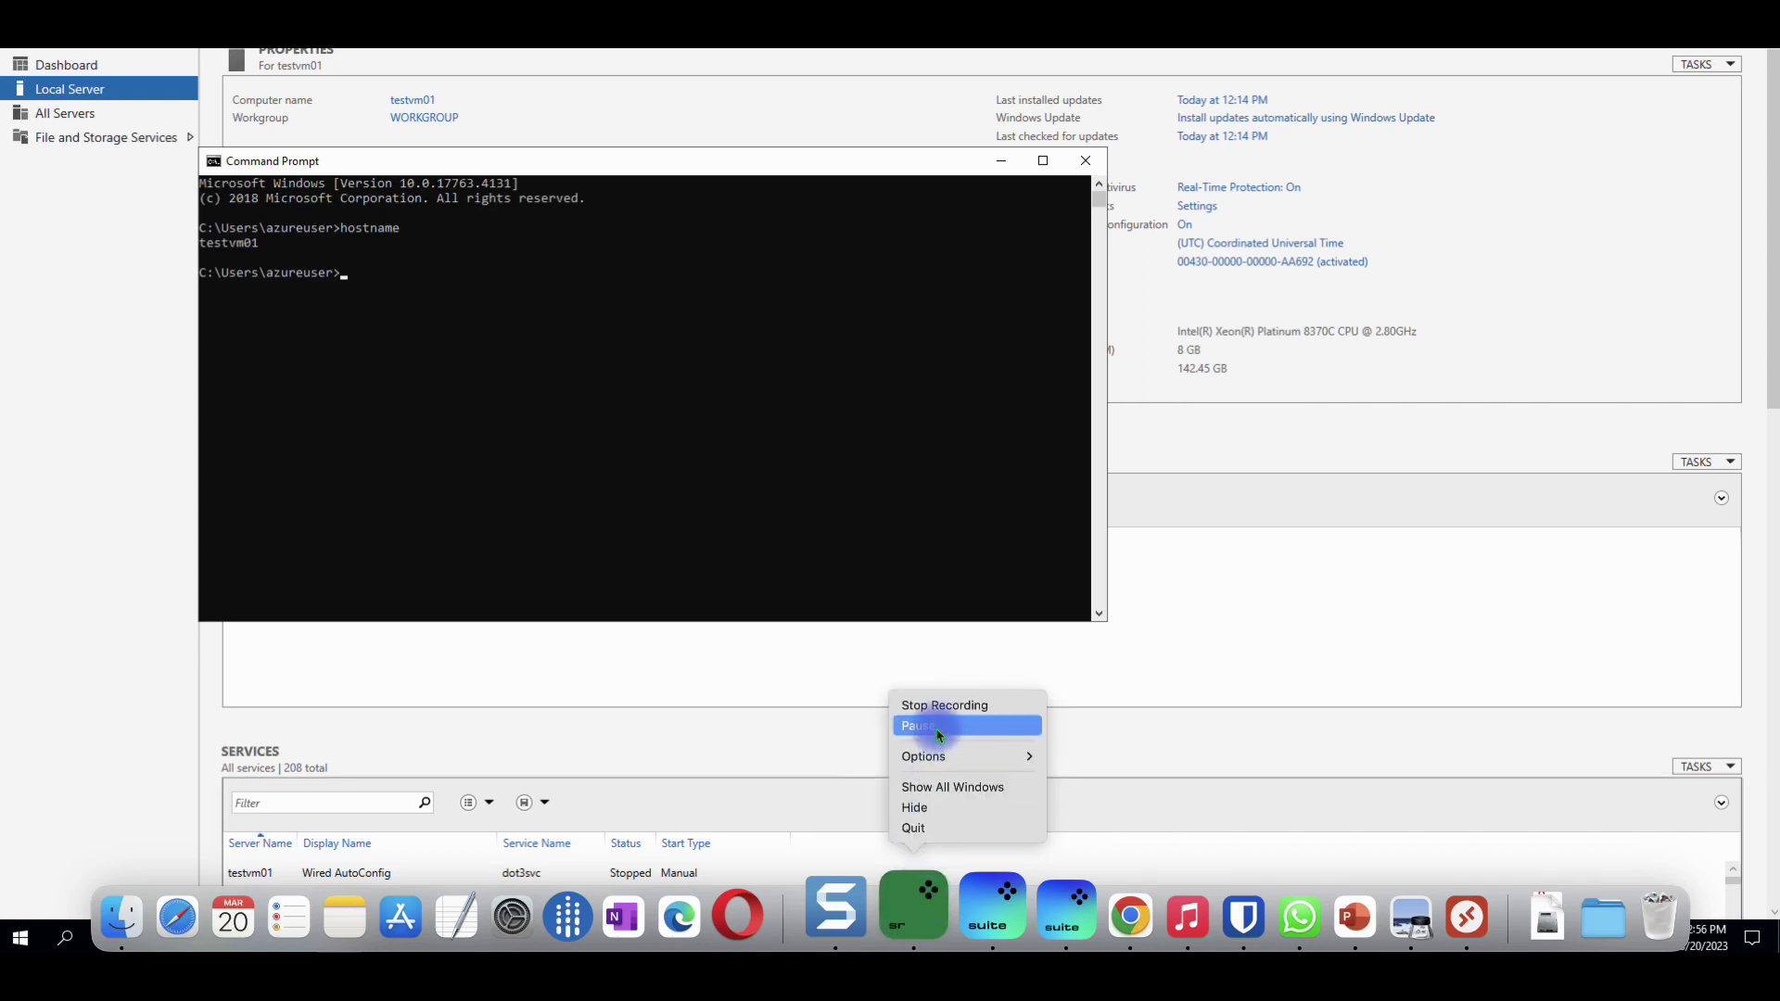